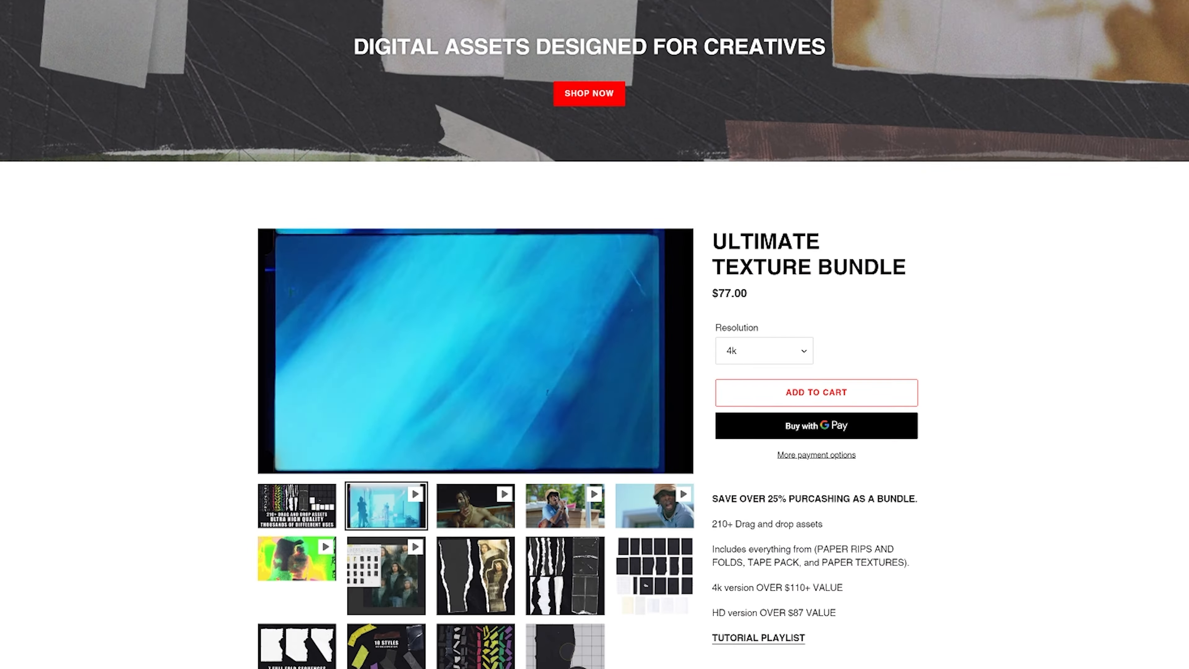
Step: Browse the store page past the Ultimate Texture Bundle, Thermal Preset Pack and CRT Preset Pack down to the popular packs
scroll(594, 328, down, 4)
scroll(595, 328, down, 5)
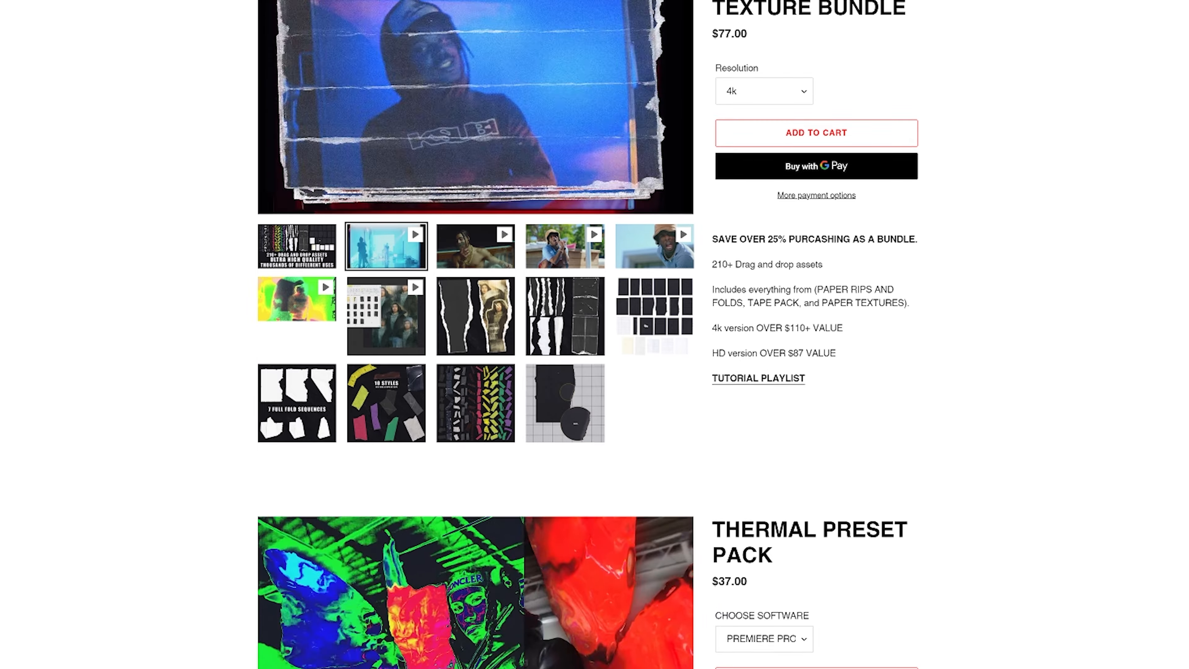
scroll(594, 328, down, 5)
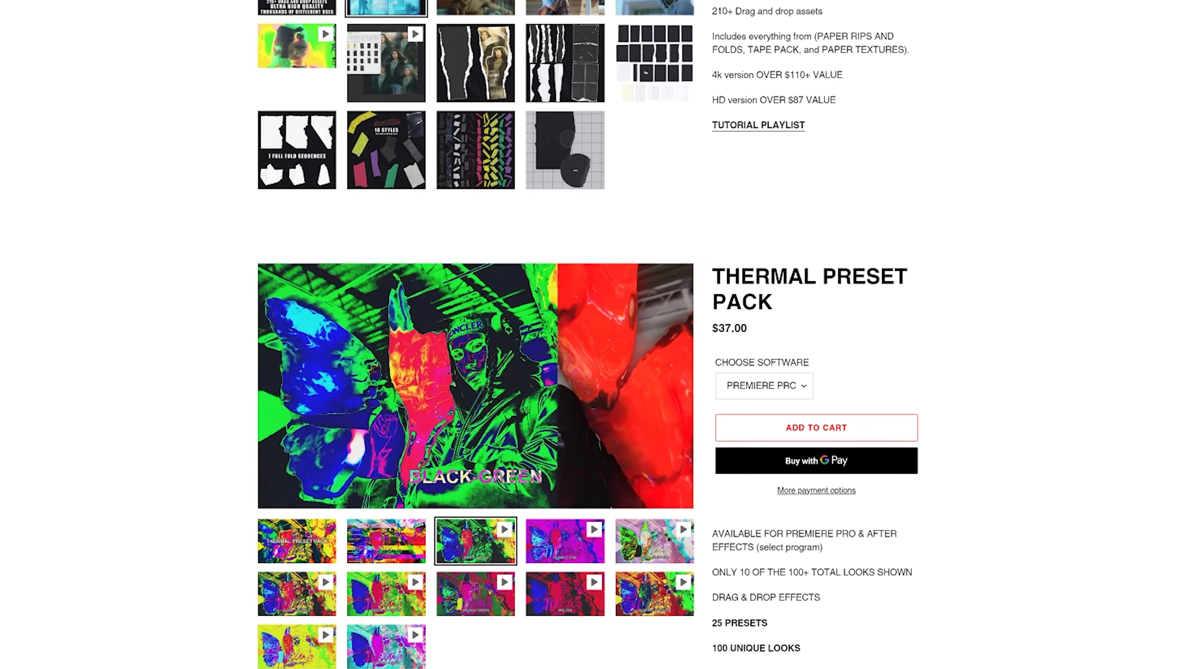
scroll(594, 328, down, 5)
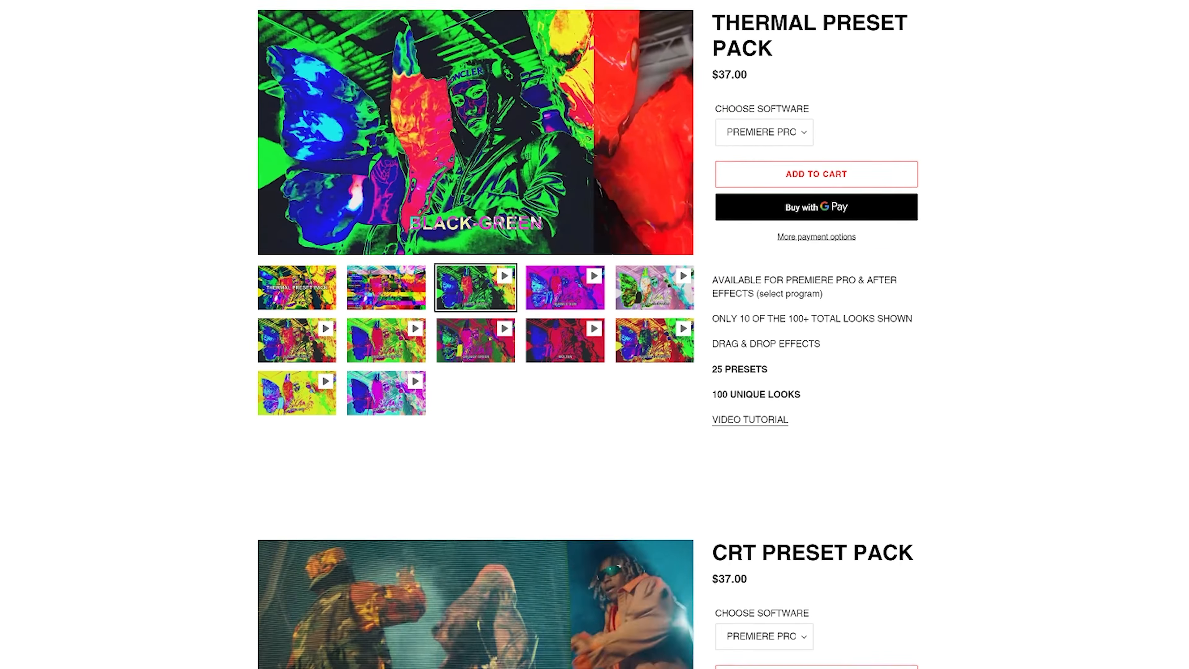
scroll(594, 328, down, 5)
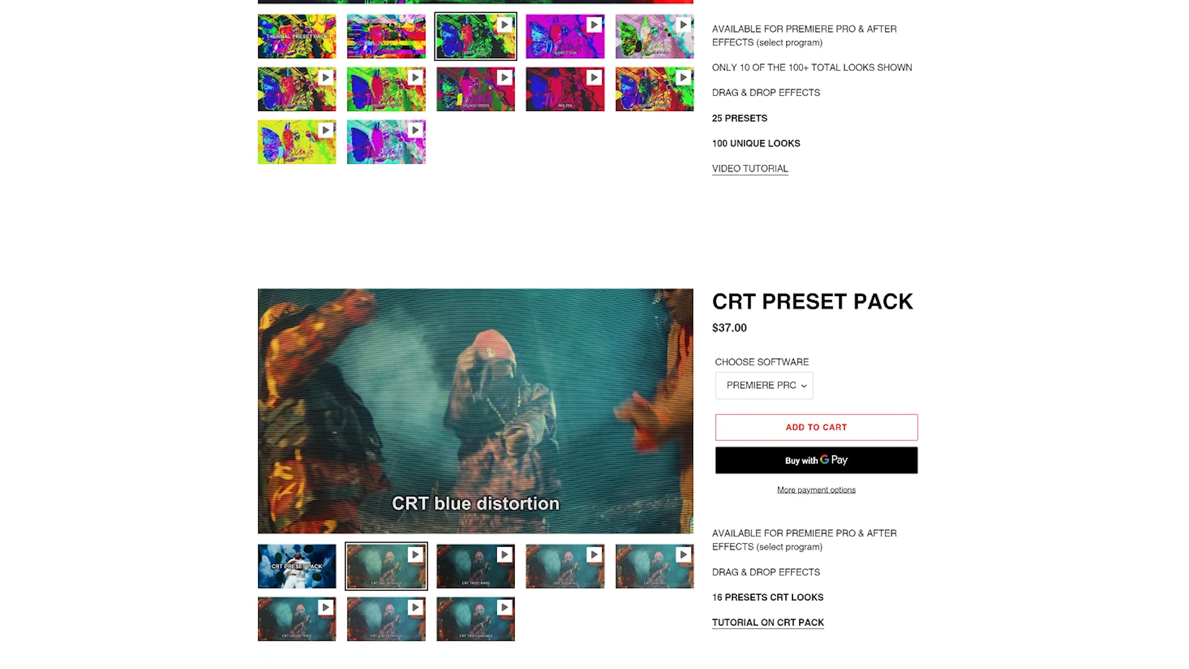
scroll(595, 328, down, 5)
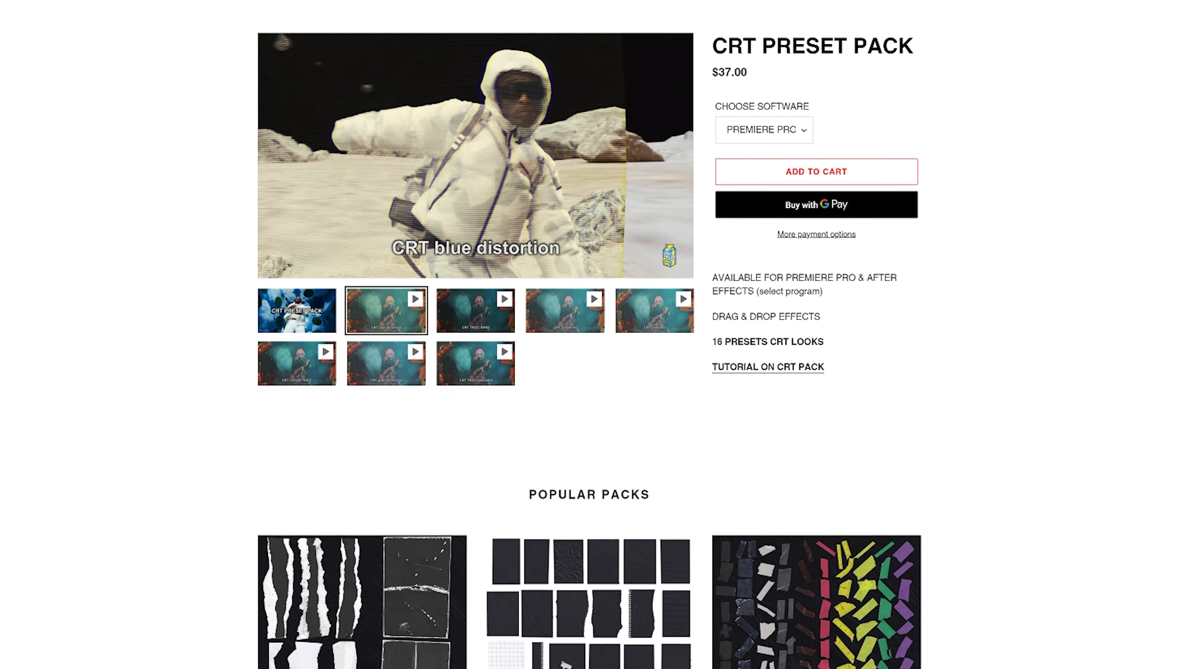
scroll(595, 328, down, 3)
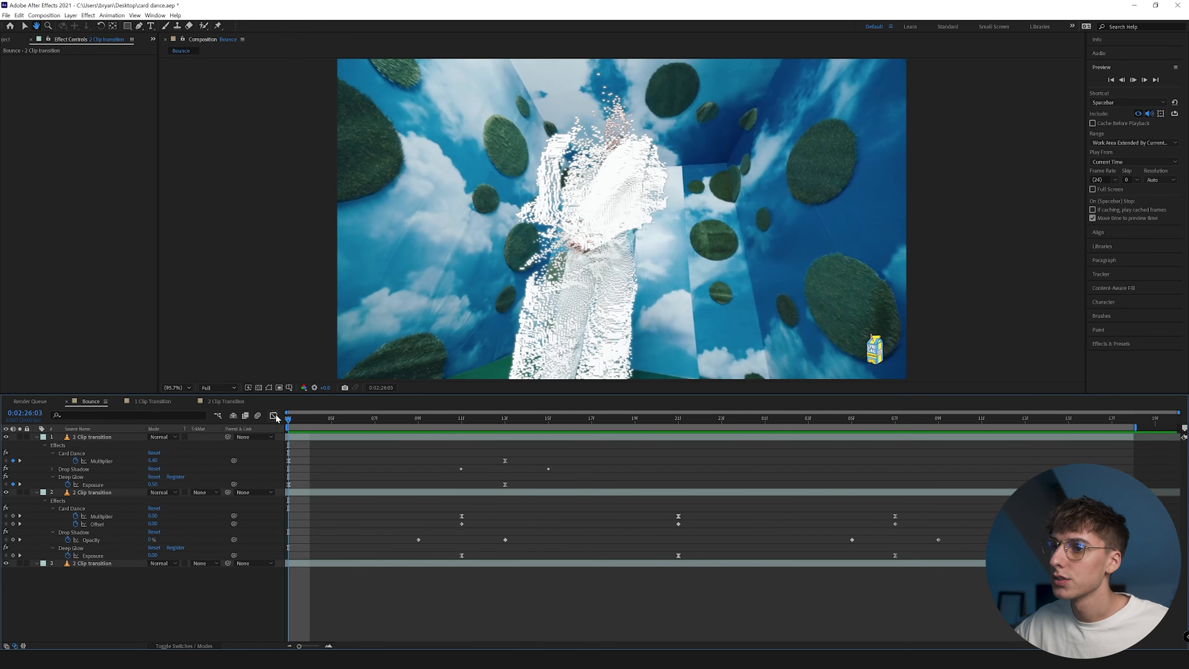
Step: Play back the finished Bounce and 1 Clip Transition example compositions in After Effects
key(space)
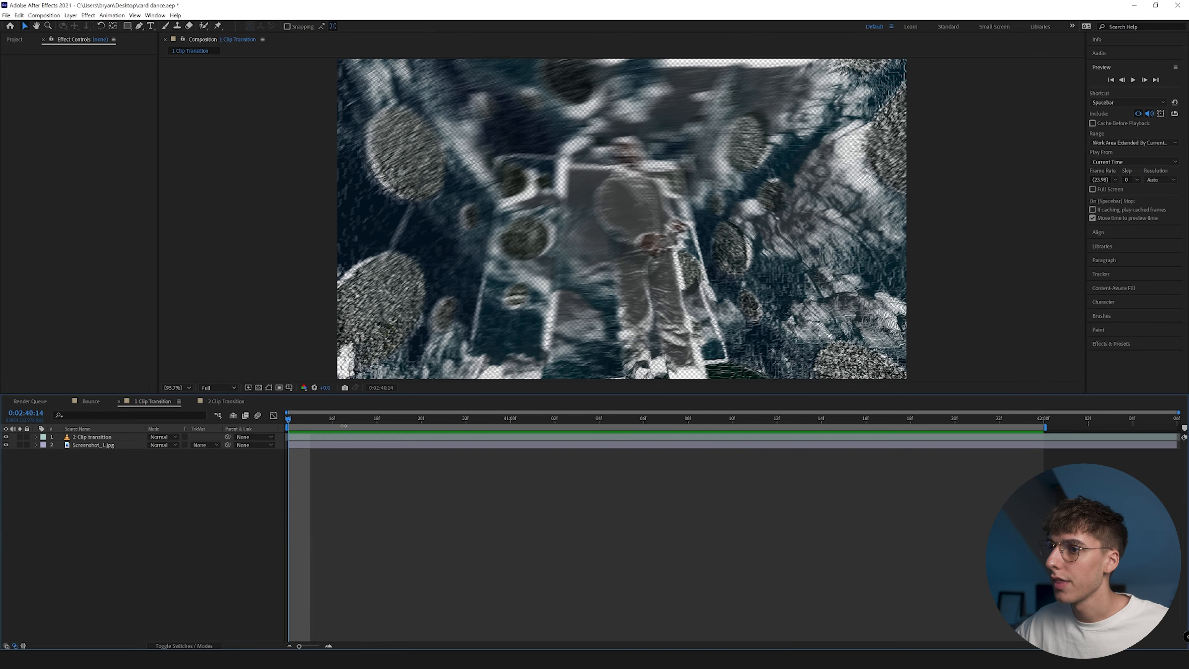
key(space)
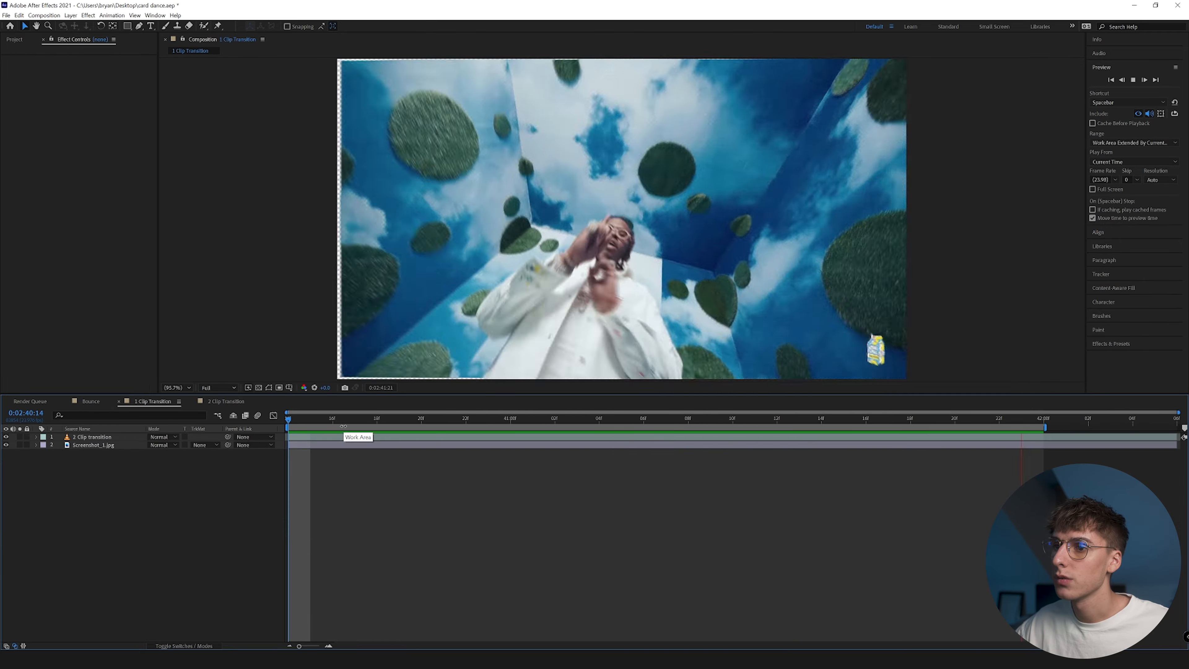
key(space)
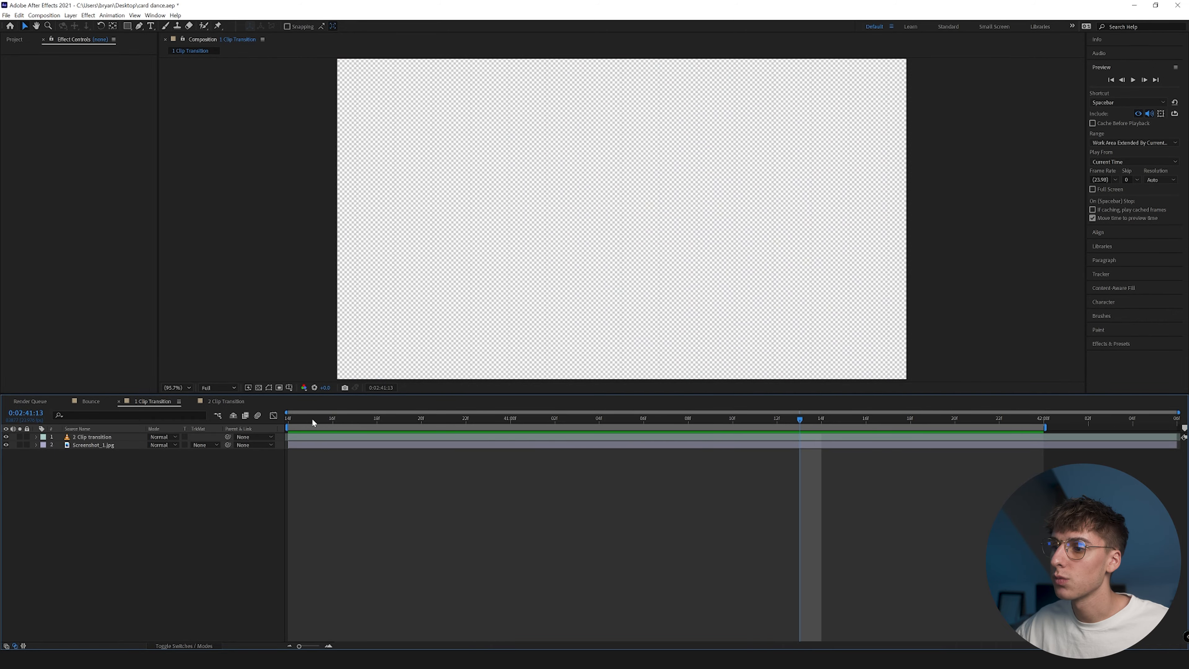
key(space)
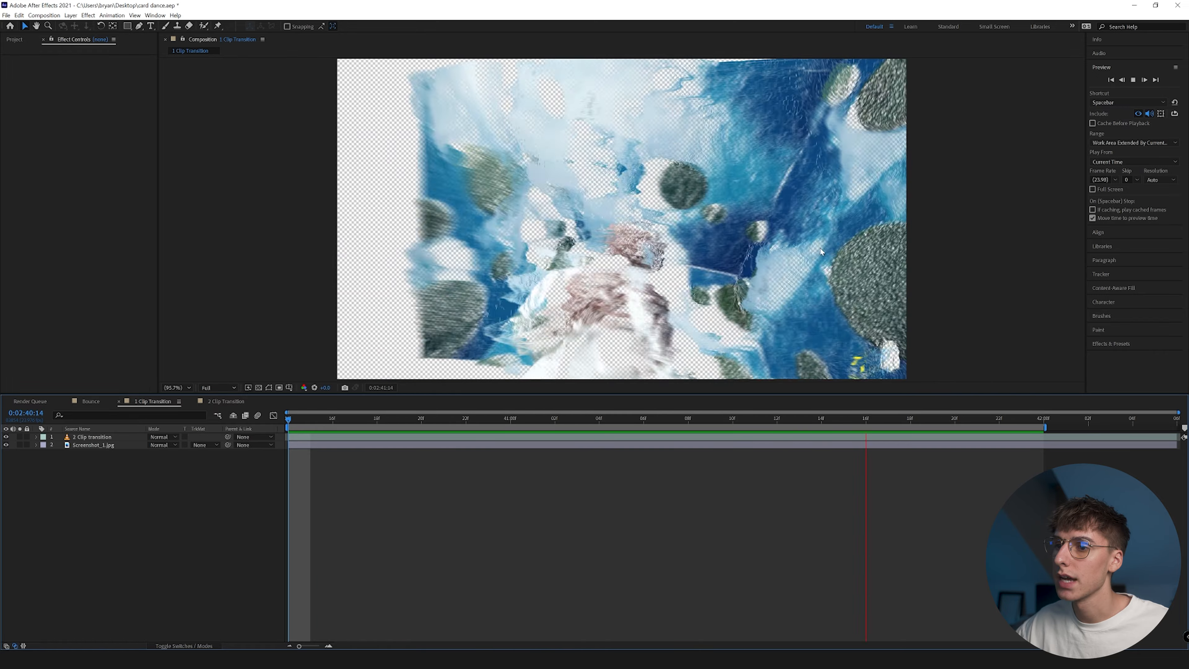
key(space)
Step: Open the 2 Clip Transition composition and play it from the beginning
click(226, 401)
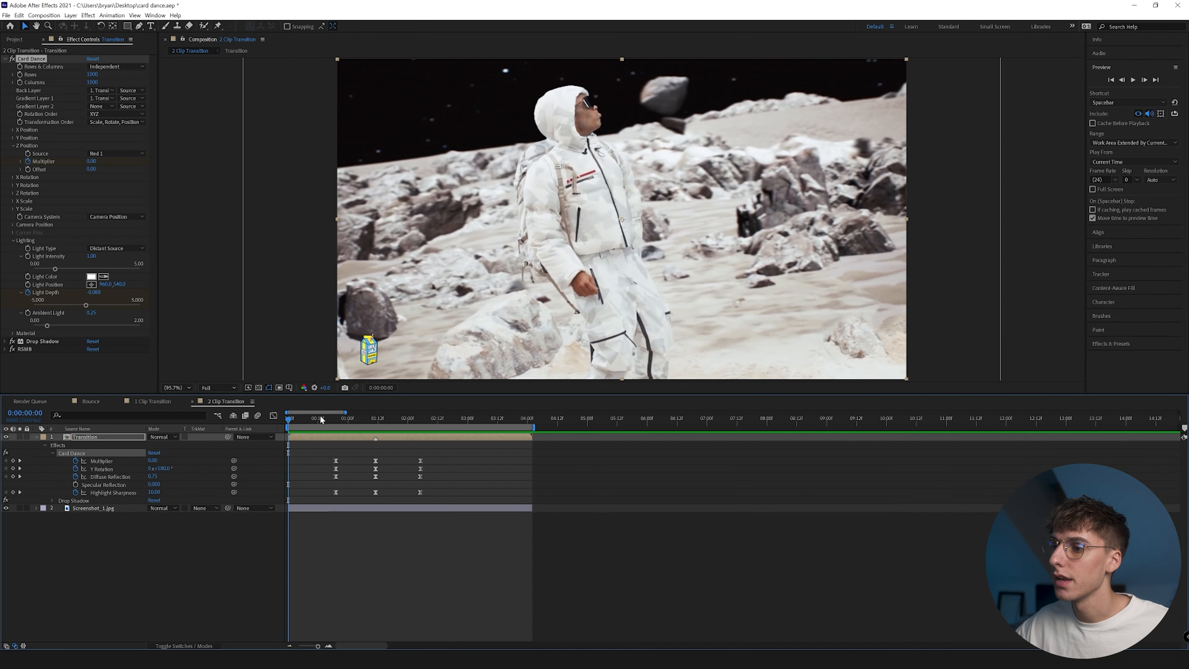
click(153, 401)
click(220, 401)
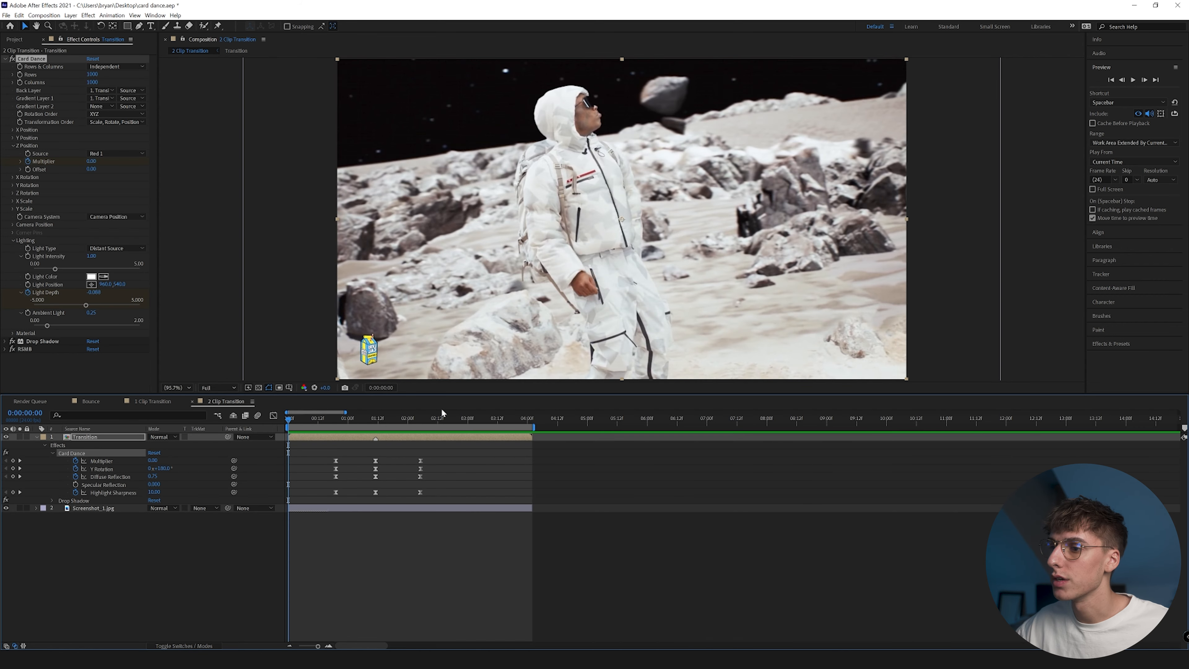
drag(369, 418, 283, 422)
key(space)
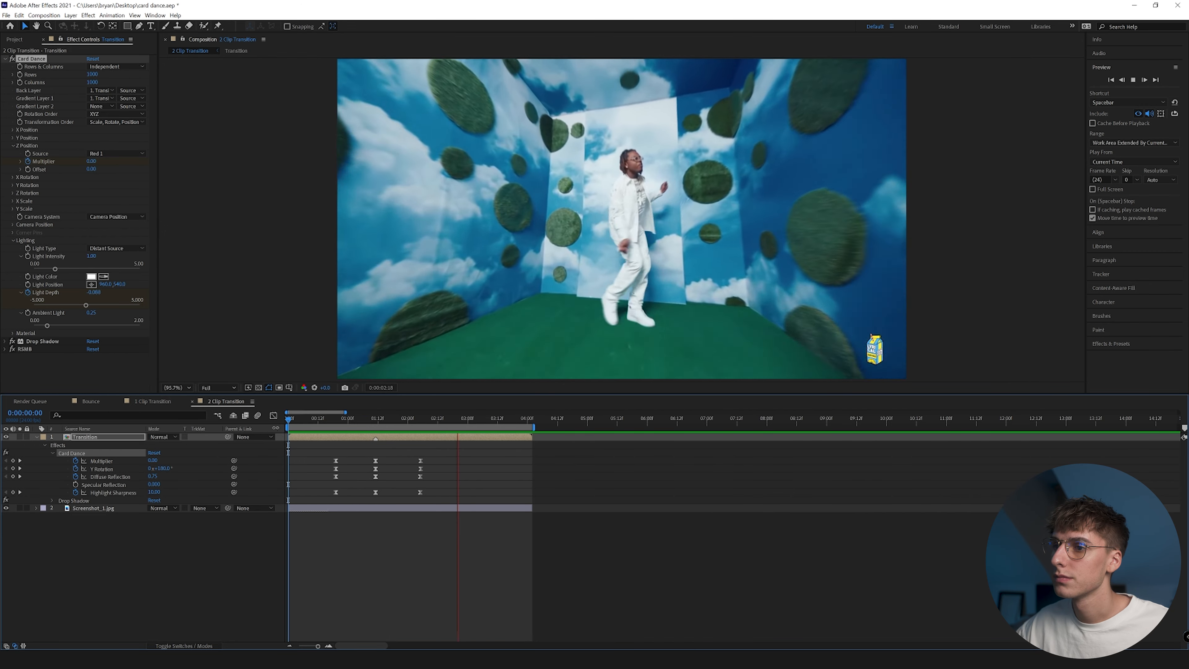
Step: Examine the 2 Clip Transition effect at 0:00:01:08 and scrub through the change from one clip to the other
click(368, 418)
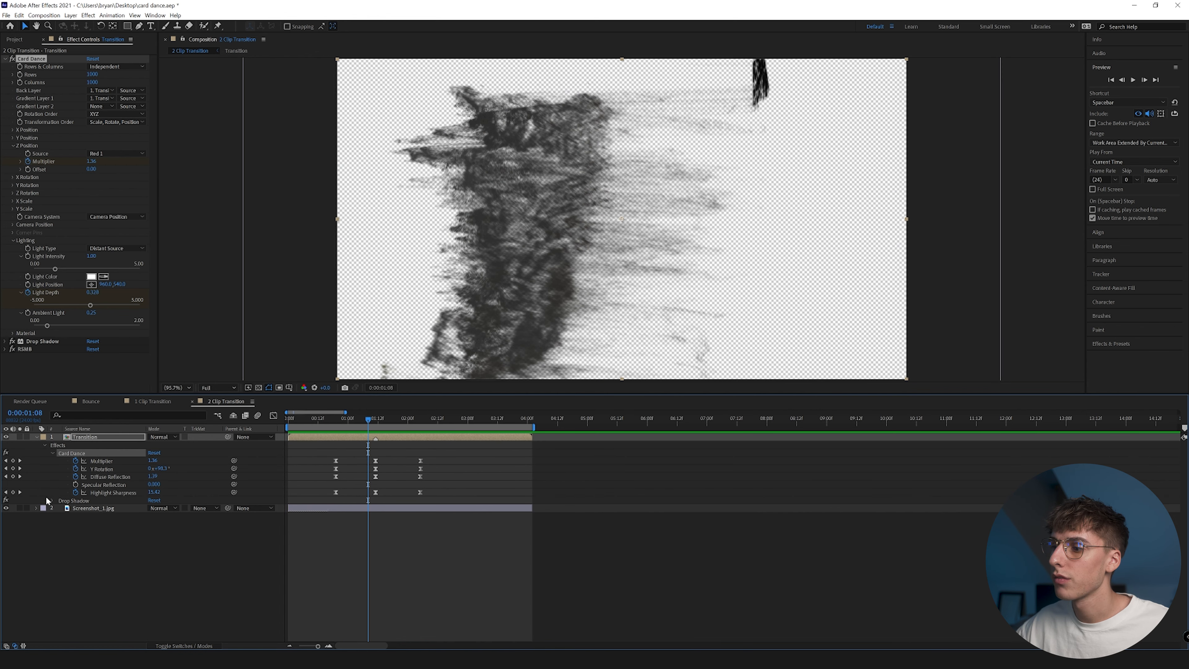
click(258, 388)
click(258, 388)
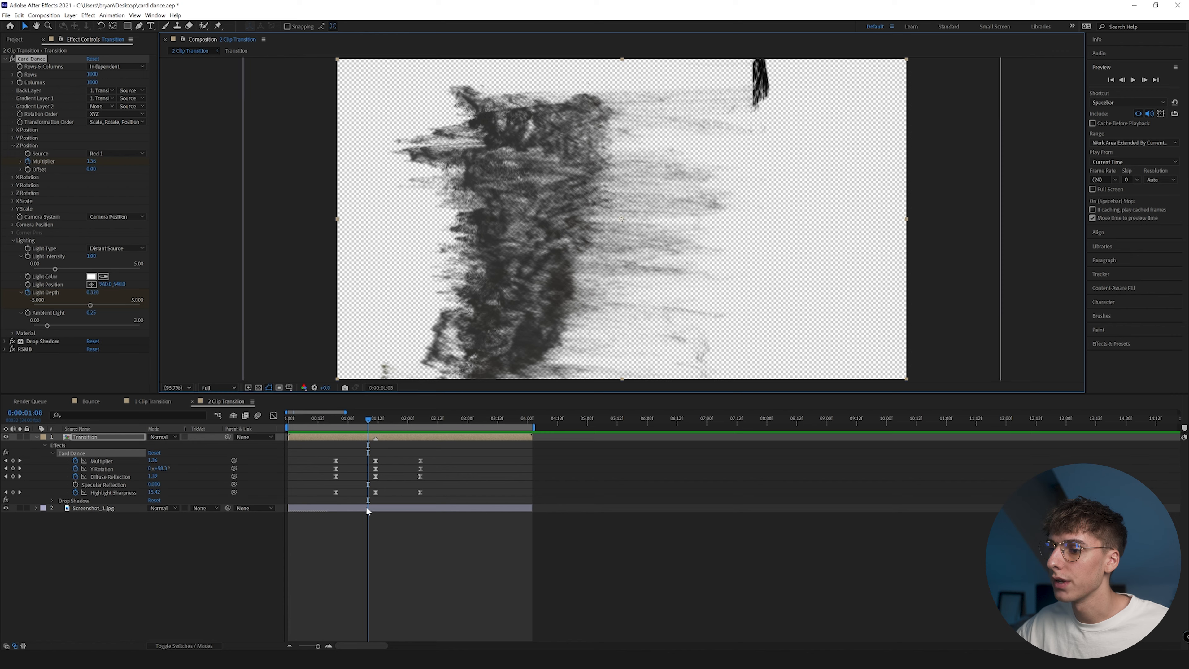
click(358, 418)
drag(353, 418, 465, 425)
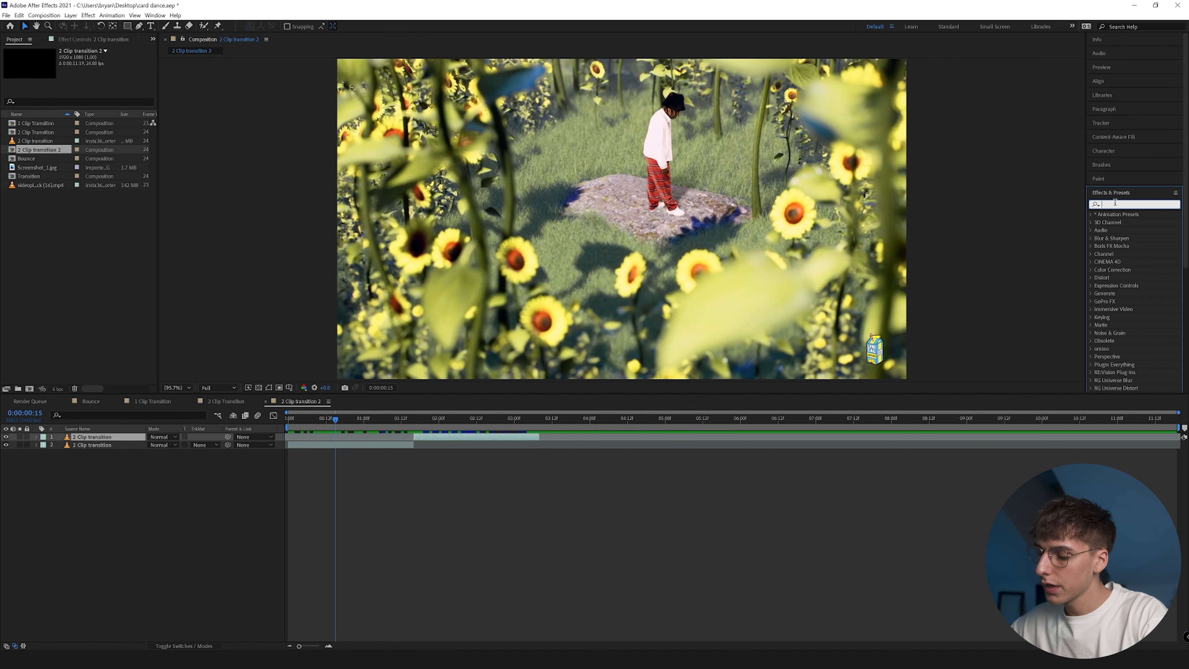
Step: Apply Card Dance to the lower clip in the 2 Clip transition 2 composition, with layer 1 as Gradient Layer 1
text(card d)
drag(1106, 219, 342, 418)
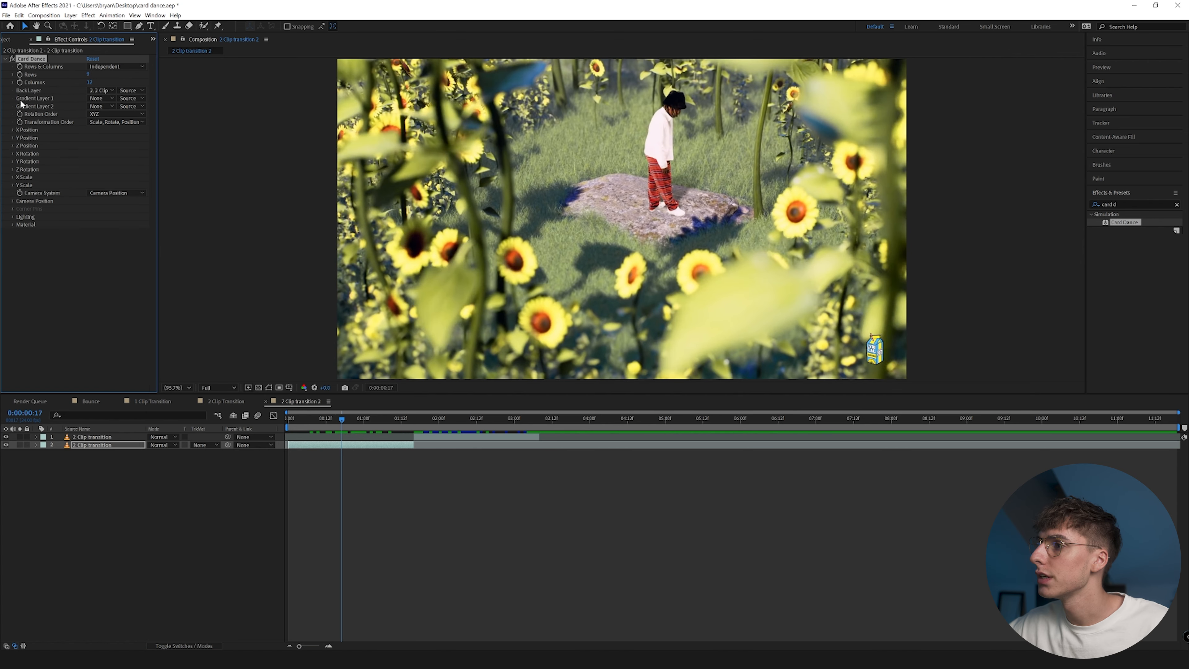
click(100, 98)
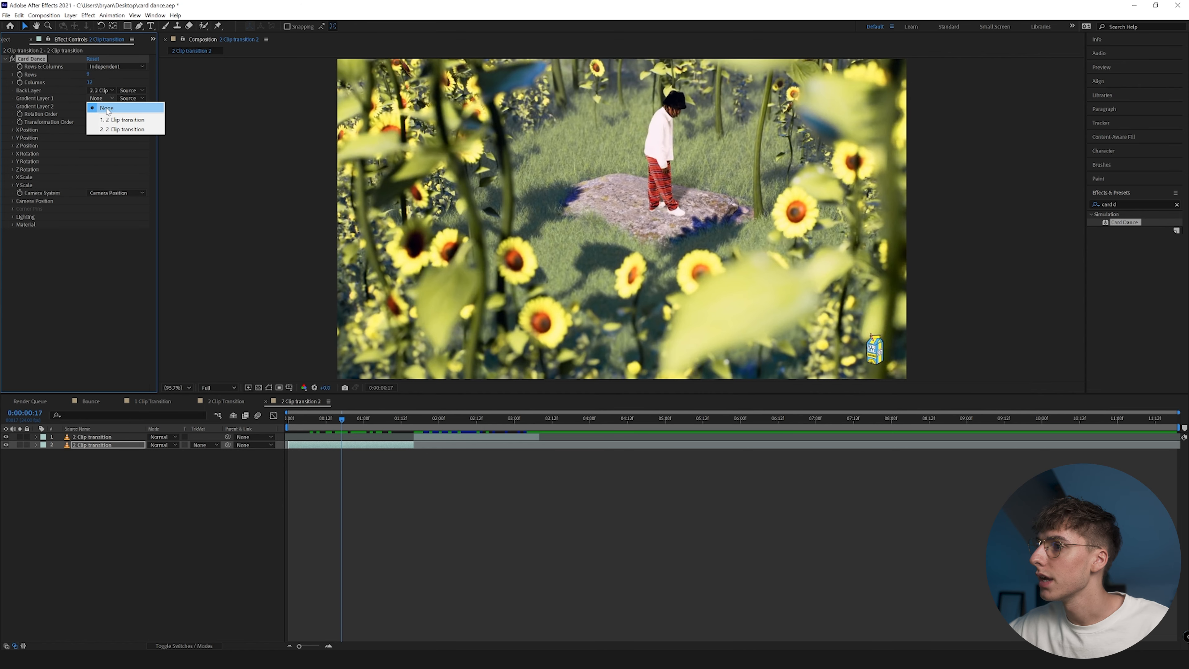
click(105, 117)
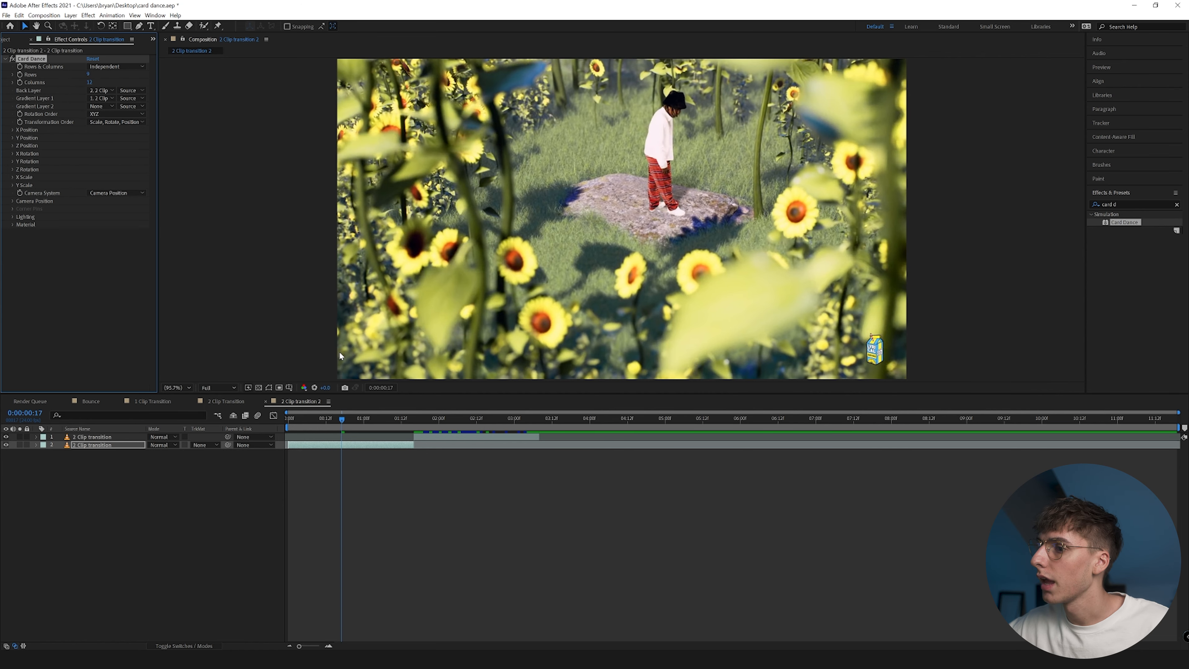
Step: At 0:00:00:19, set the Card Dance Z Position source to Red 1 and lower its multiplier
drag(345, 425, 349, 425)
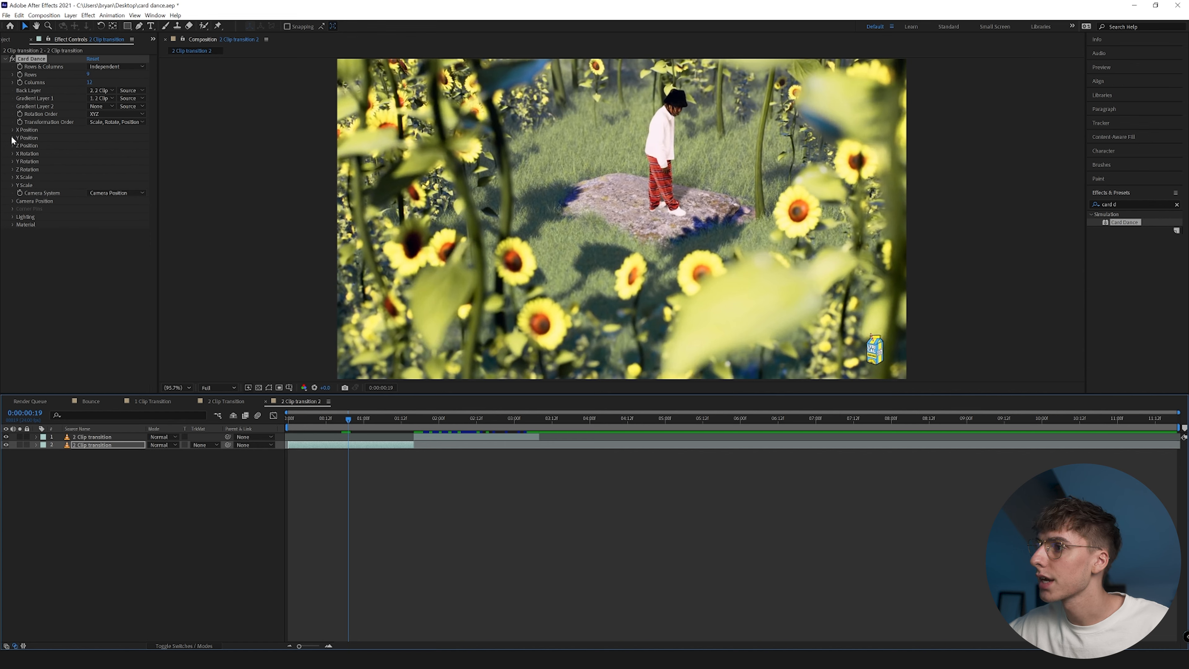
click(12, 146)
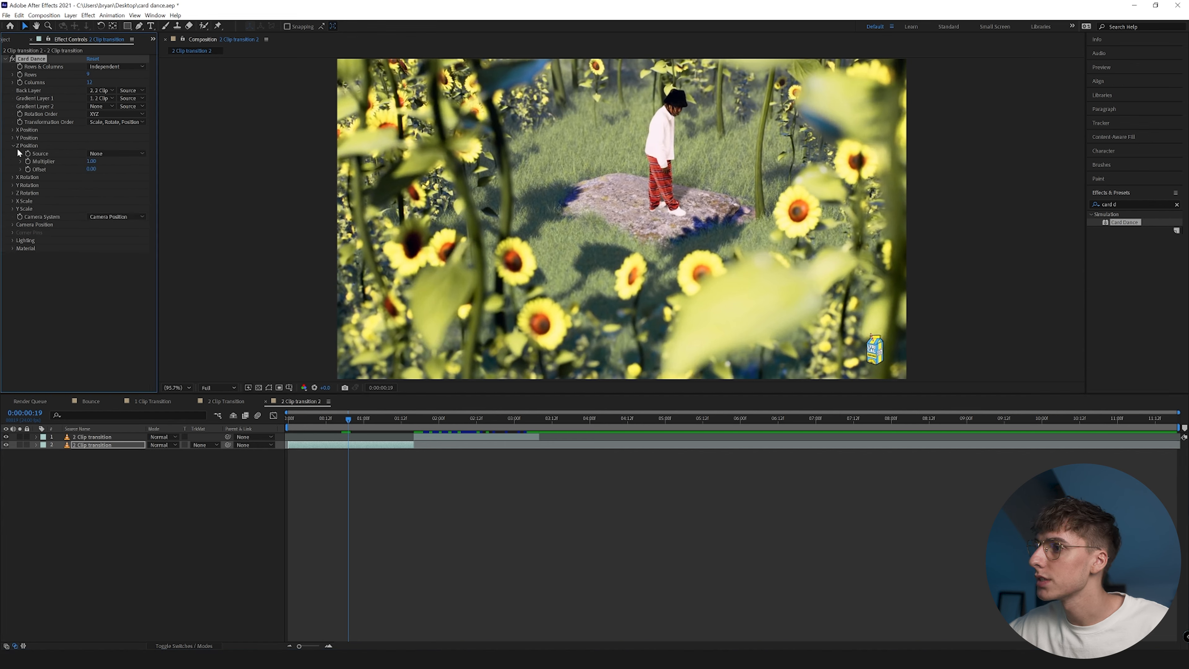
click(98, 154)
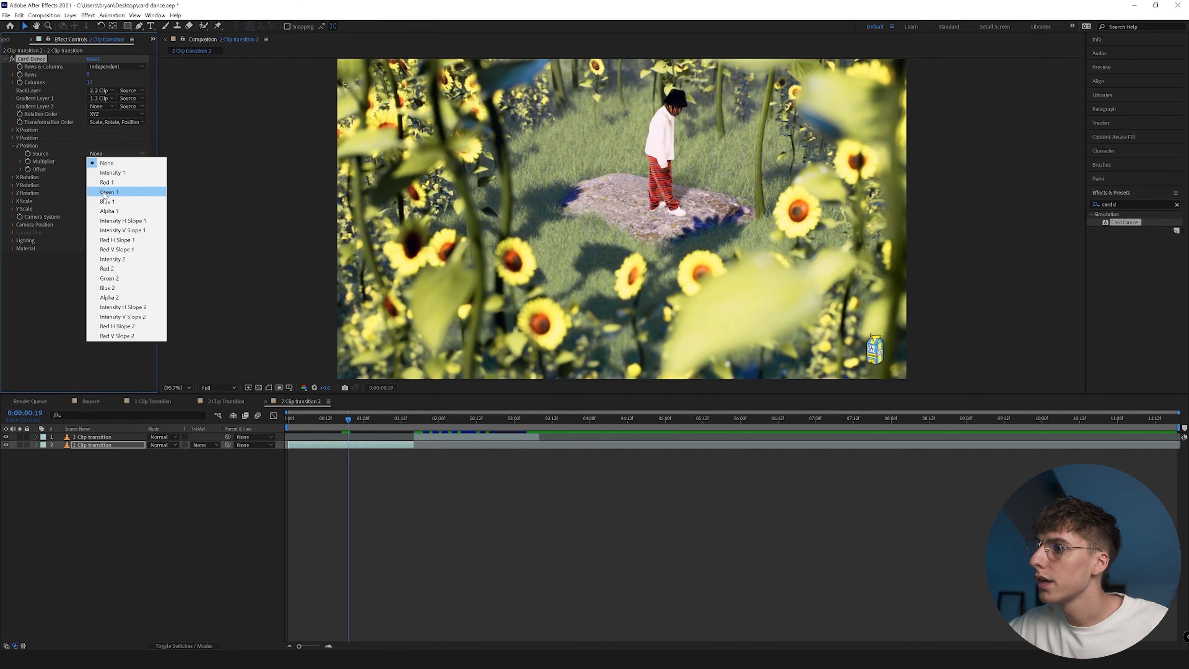
click(107, 211)
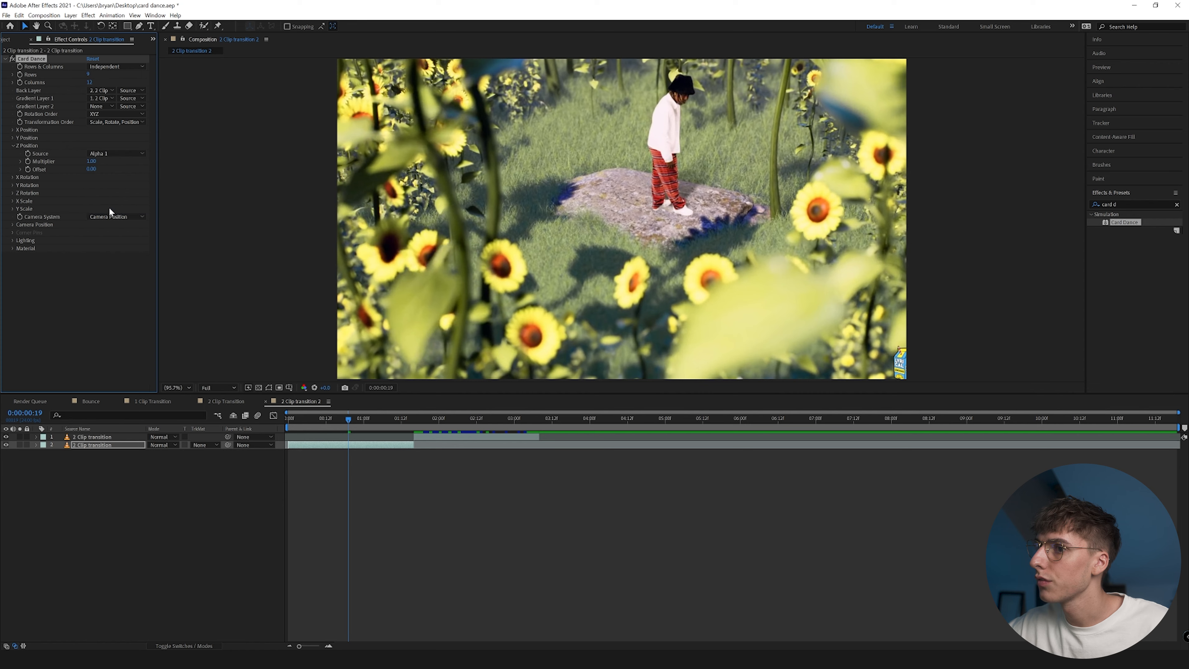
click(90, 155)
click(103, 182)
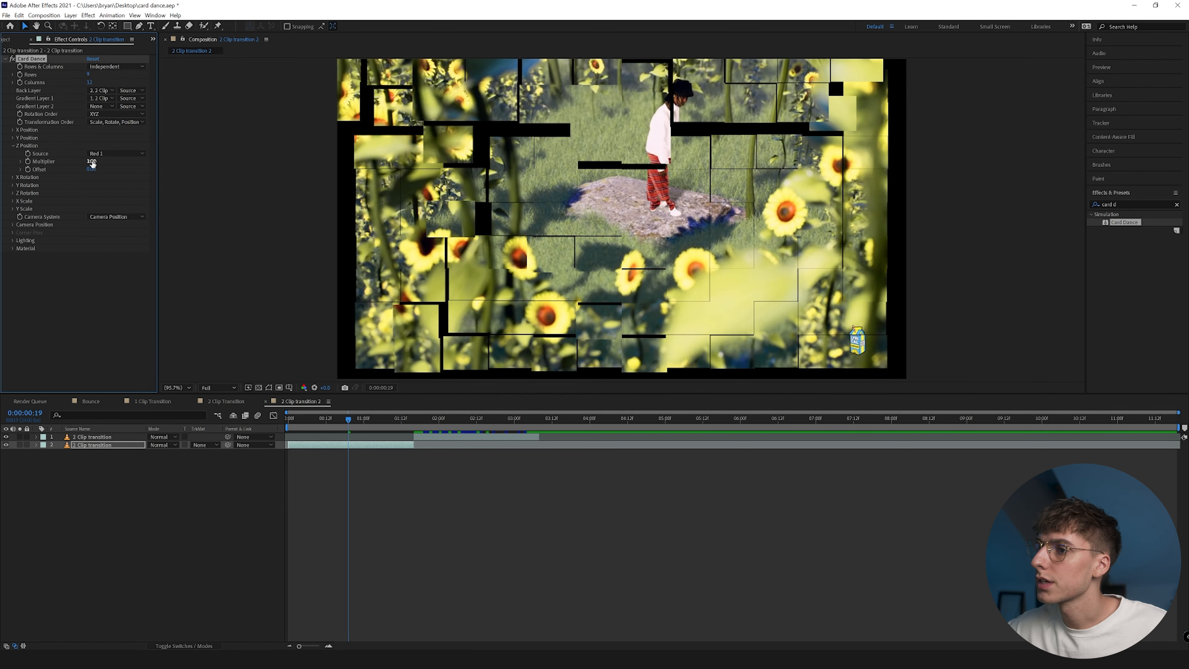
mouse_move(96, 162)
mouse_down()
mouse_move(285, 157)
mouse_move(107, 178)
mouse_up()
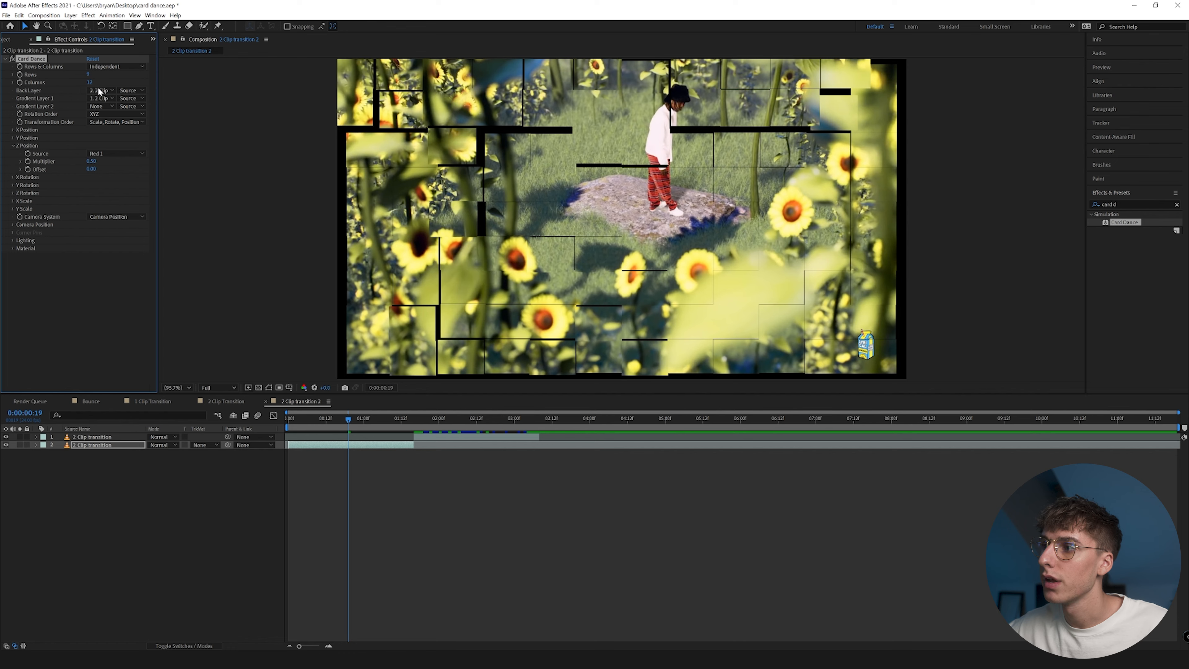
click(96, 152)
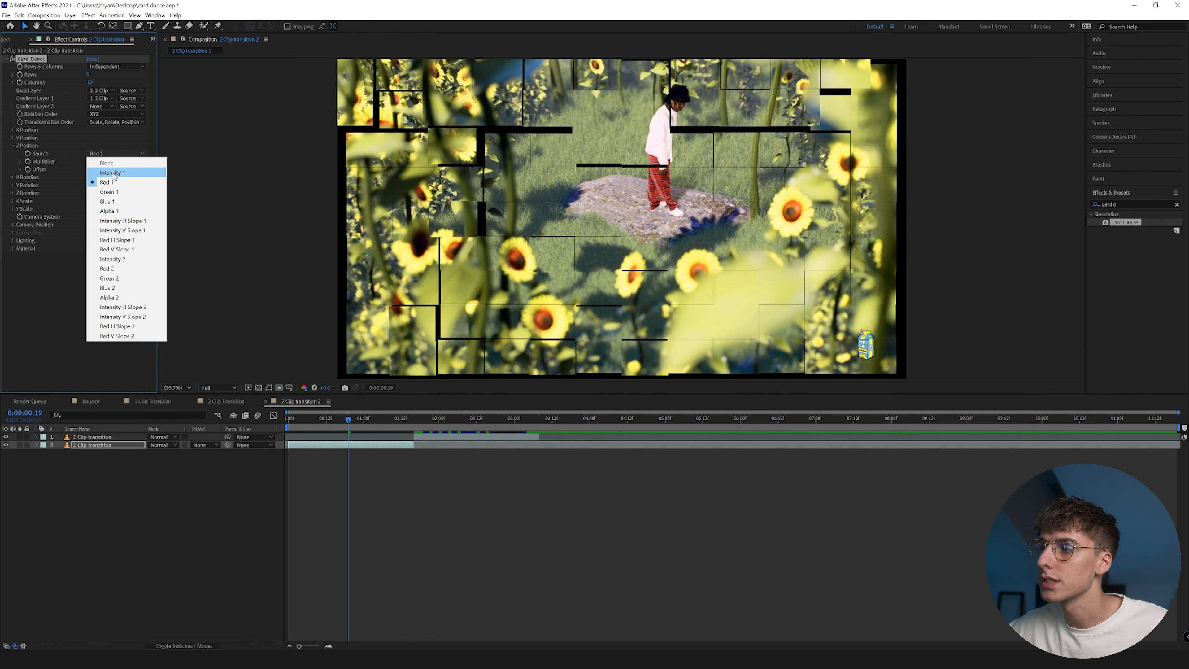
click(88, 79)
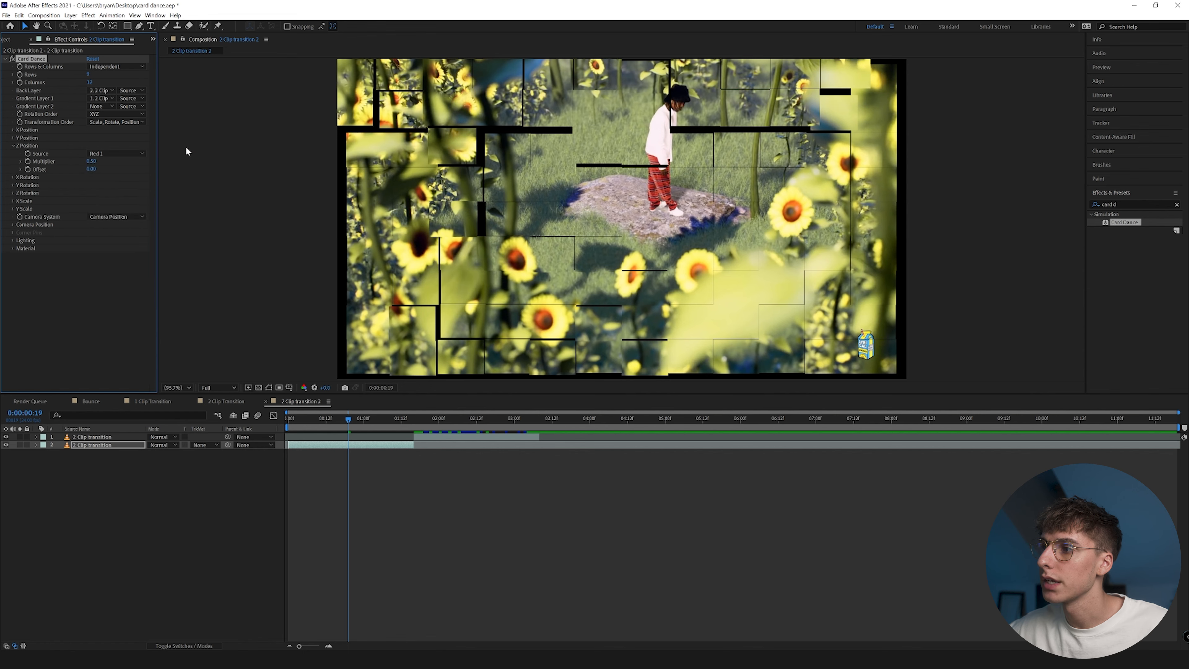
Step: Set the Card Dance rows and columns to 100 and raise the row count further
click(88, 75)
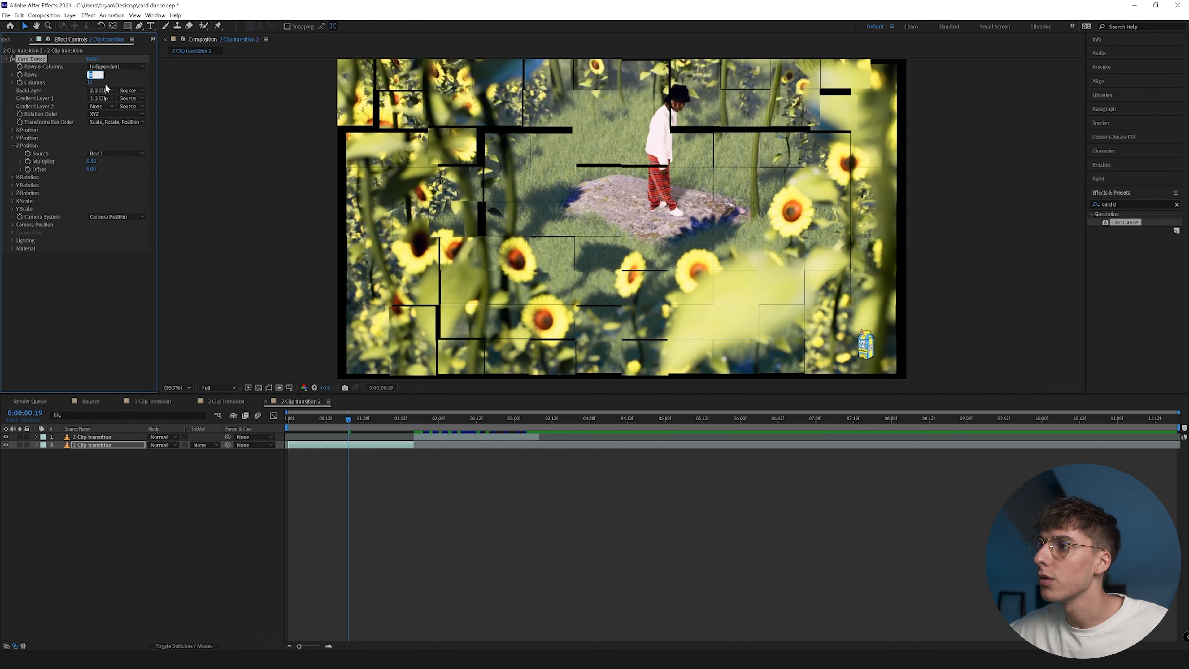
text(100)
key(Tab)
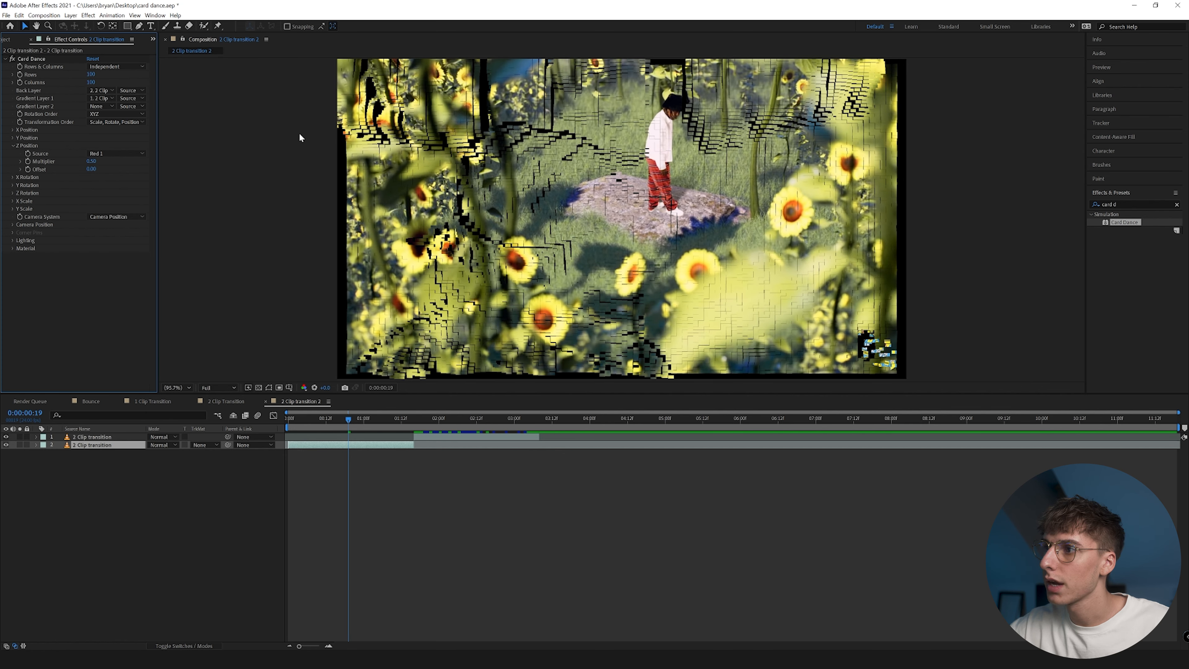
drag(91, 74, 166, 98)
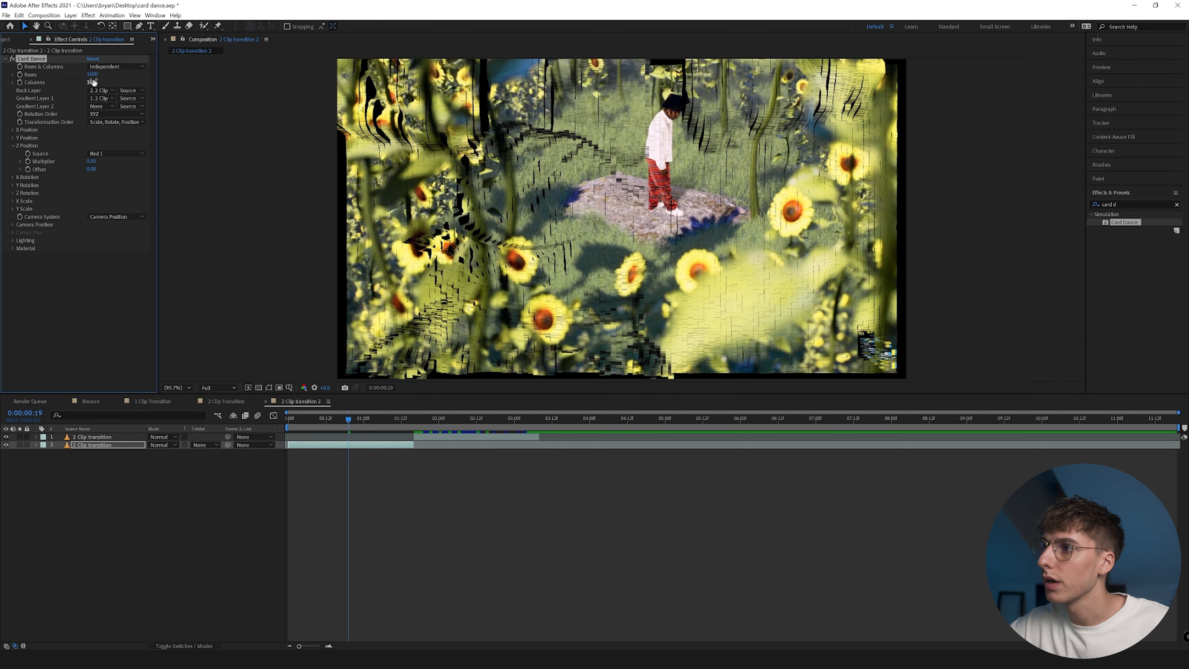
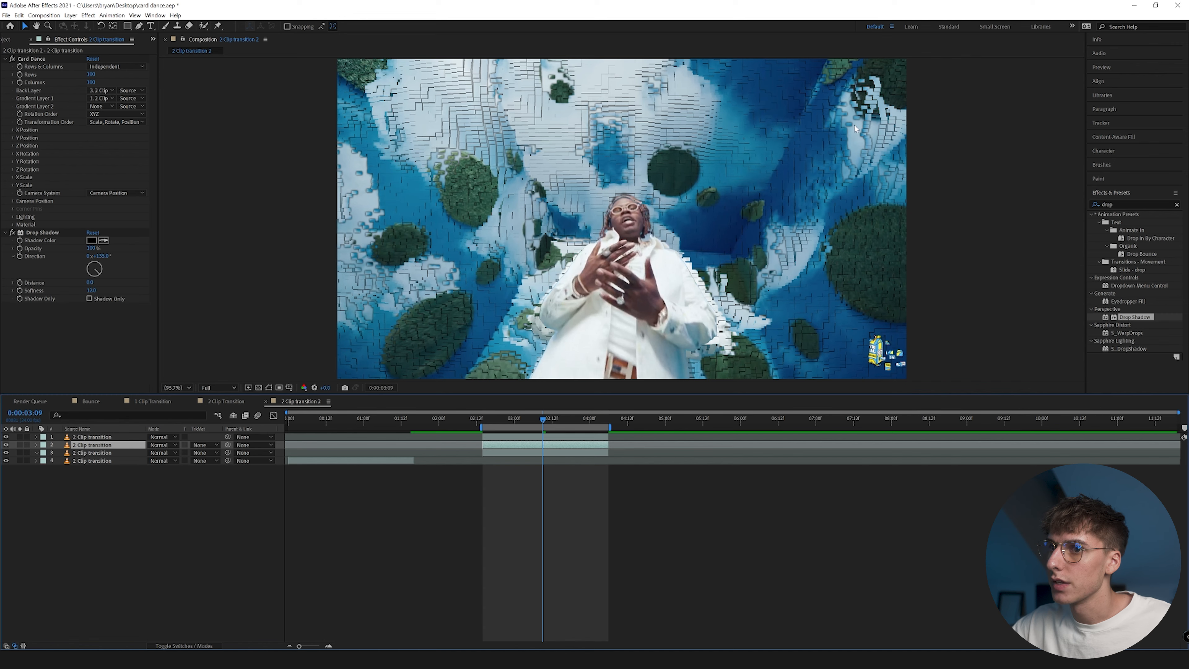
Step: Apply Deep Glow to layer 2, the clip that already has Card Dance and Drop Shadow
click(525, 453)
click(531, 446)
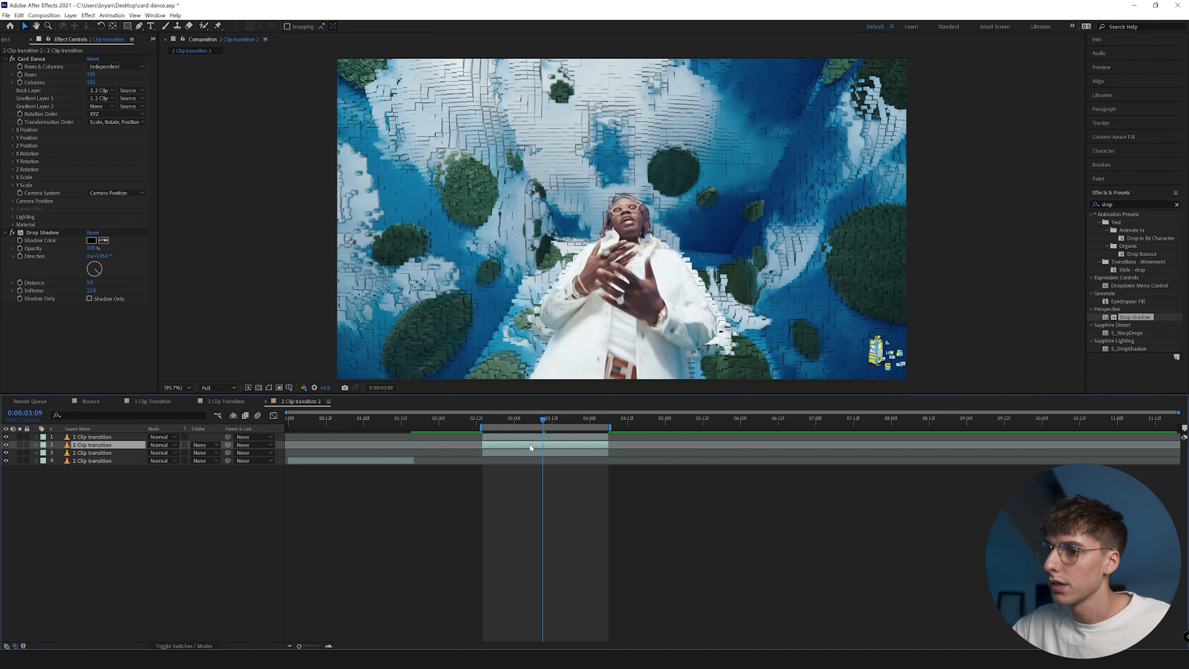
click(1133, 204)
text(deep)
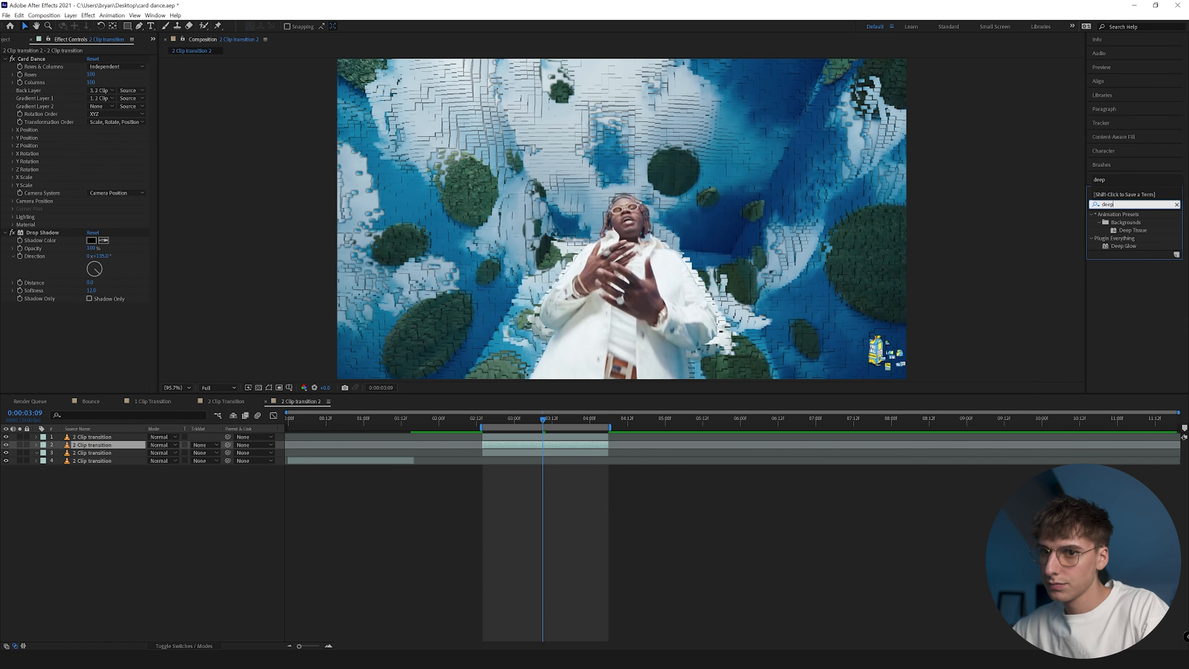
double_click(1123, 246)
Step: Set the Deep Glow radius to 25 and enable keyframing of its exposure at 0:00:03:09
click(94, 314)
text(25)
key(Return)
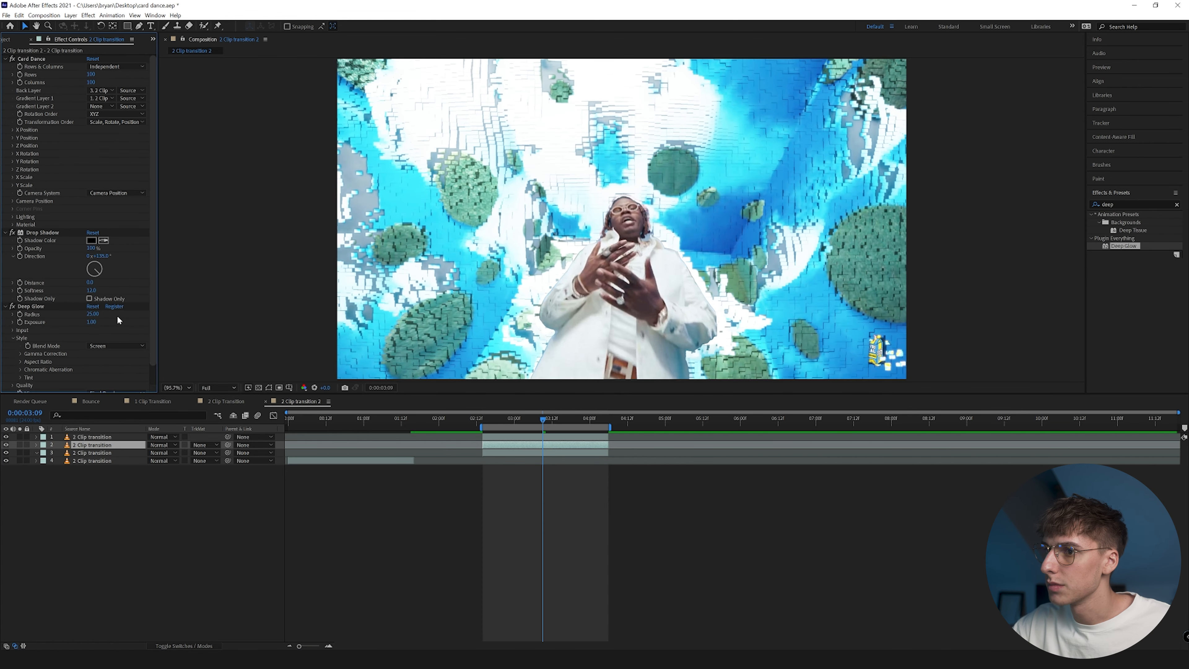
click(19, 322)
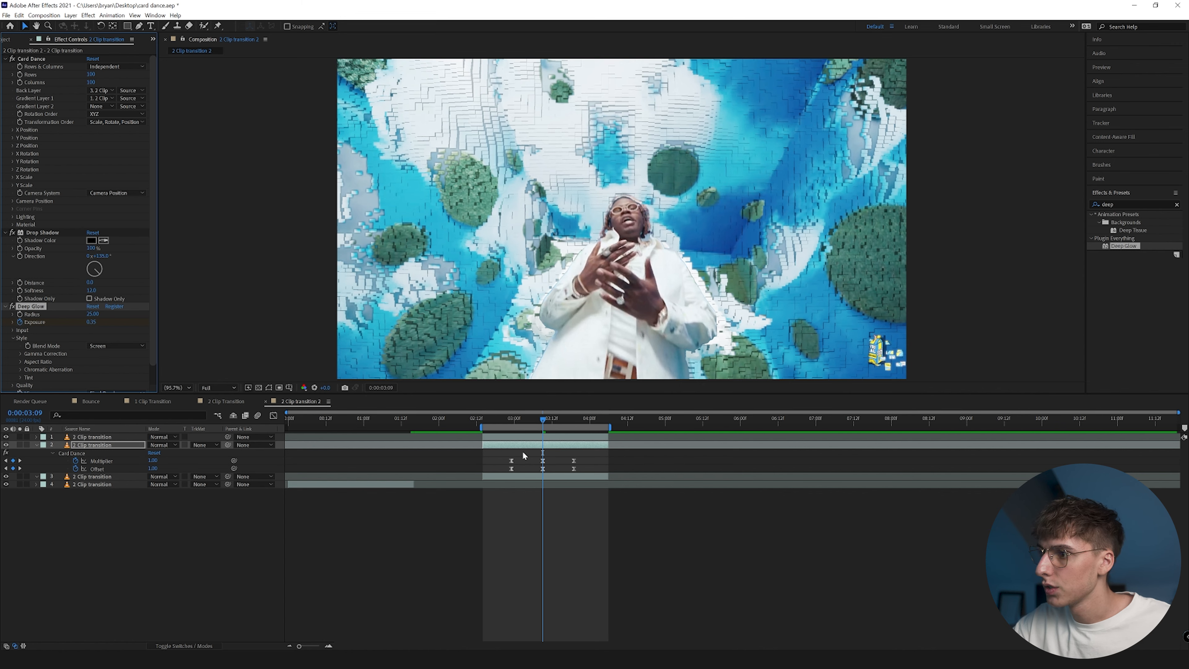
Step: Set the Deep Glow exposure to 0 at both 0:00:02:23 and 0:00:03:19
click(511, 420)
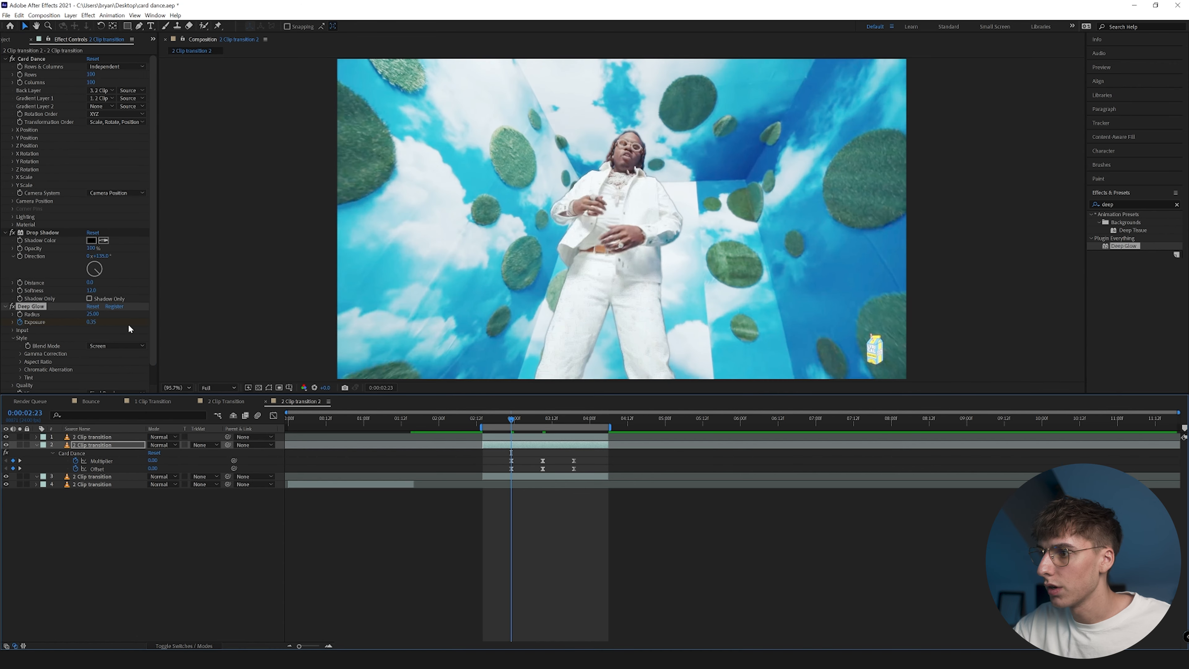
click(94, 323)
text(0)
key(Return)
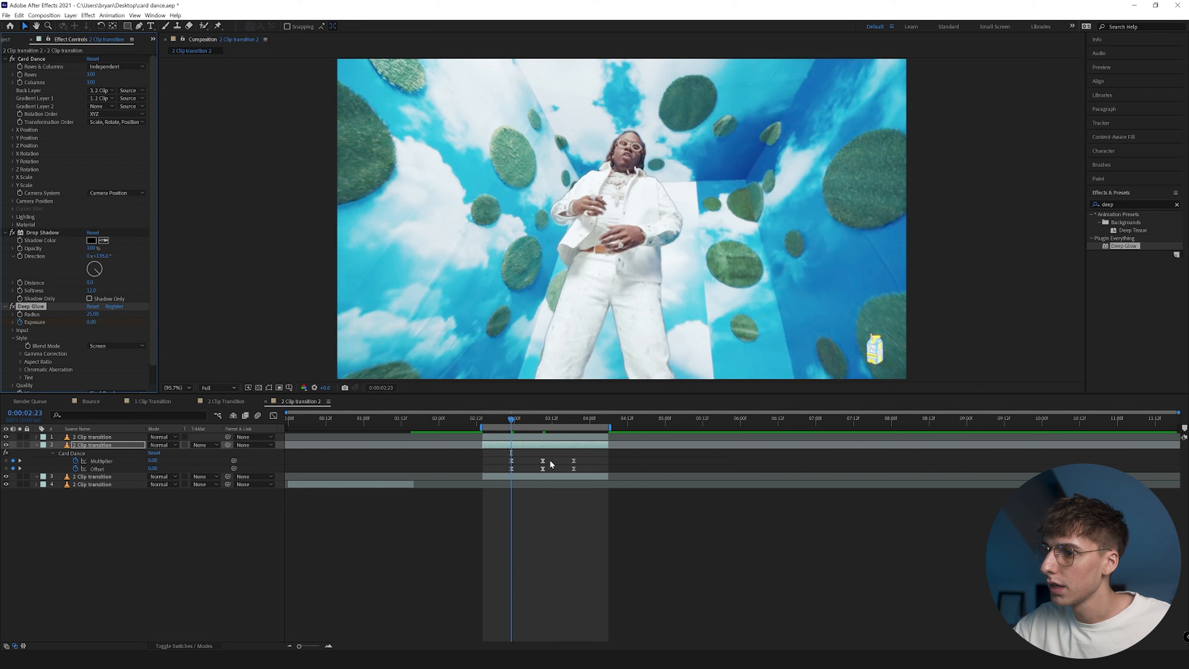
click(572, 420)
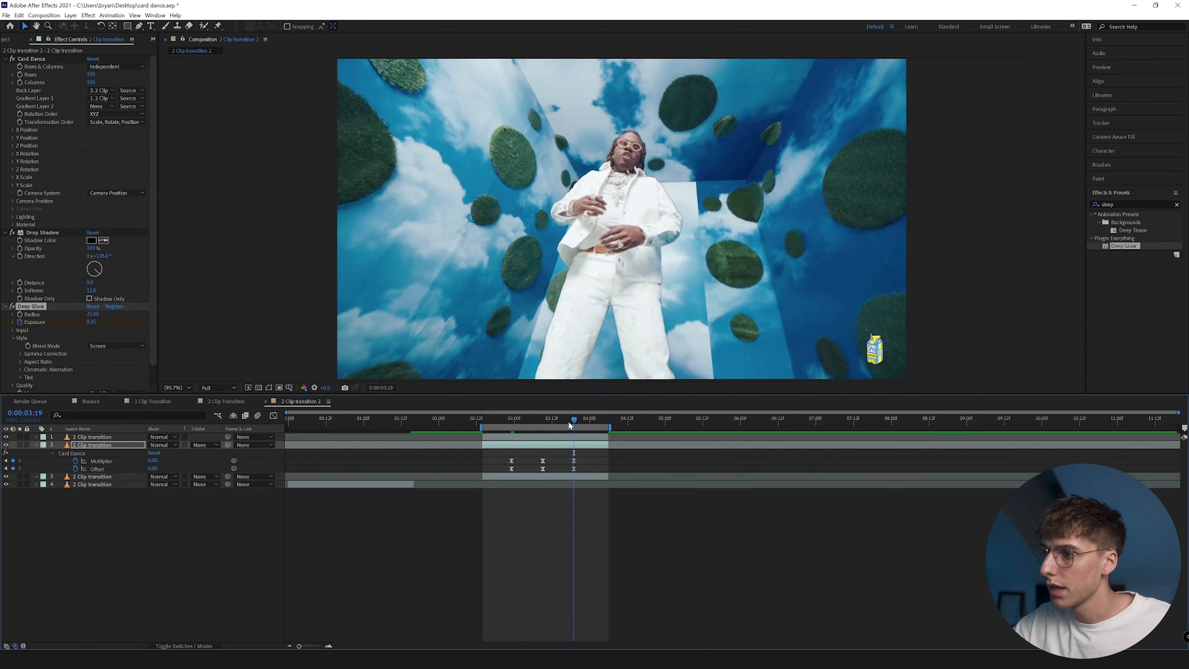
click(94, 322)
key(Return)
Step: Preview the animated glow on the clip between 0:00:02:23 and 0:00:03:09
click(543, 421)
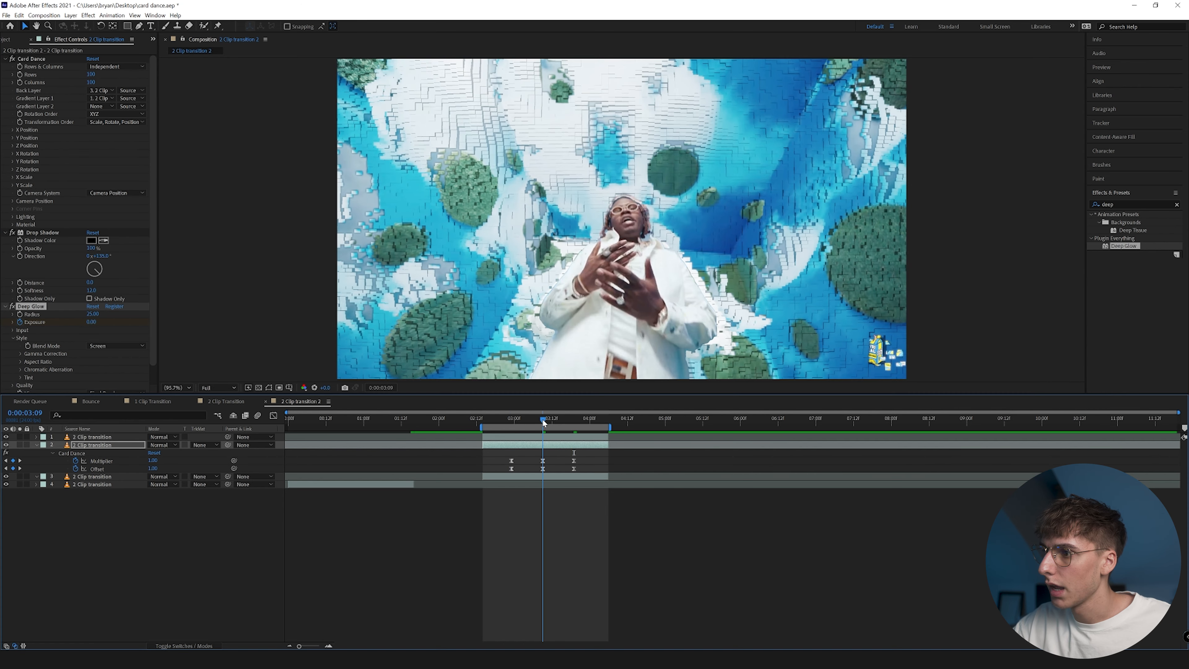
click(512, 421)
drag(512, 421, 544, 421)
key(space)
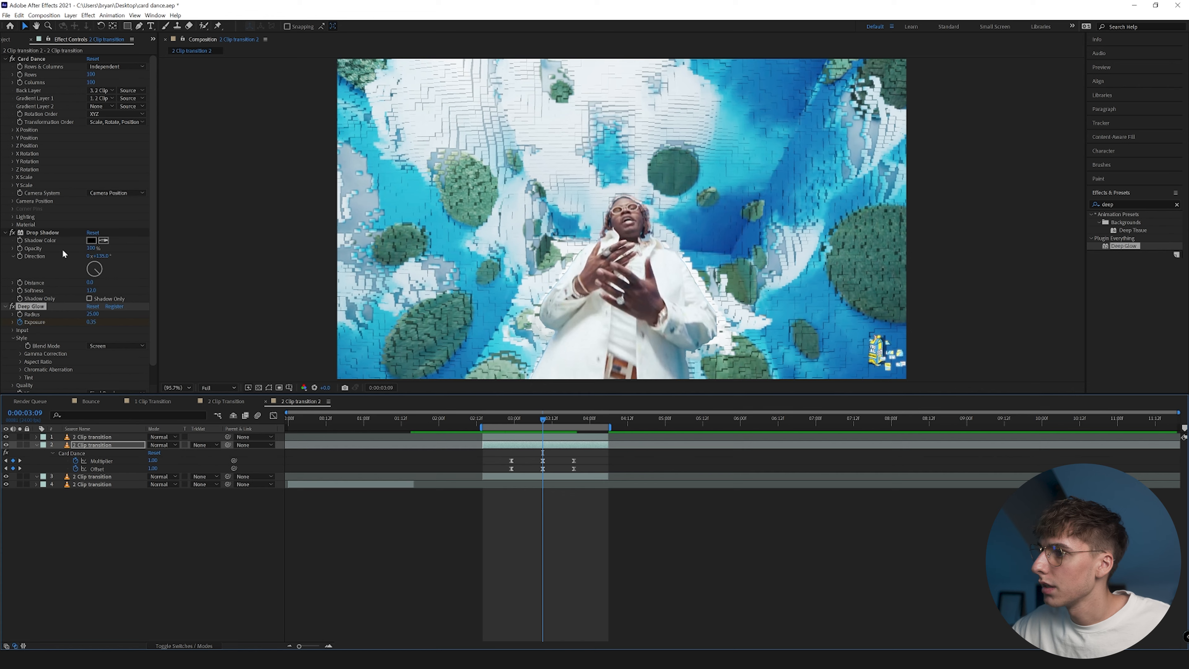
Step: Raise the Card Dance Z Position multiplier and offset at 0:00:03:09, and set both rows and columns to 1000
click(13, 145)
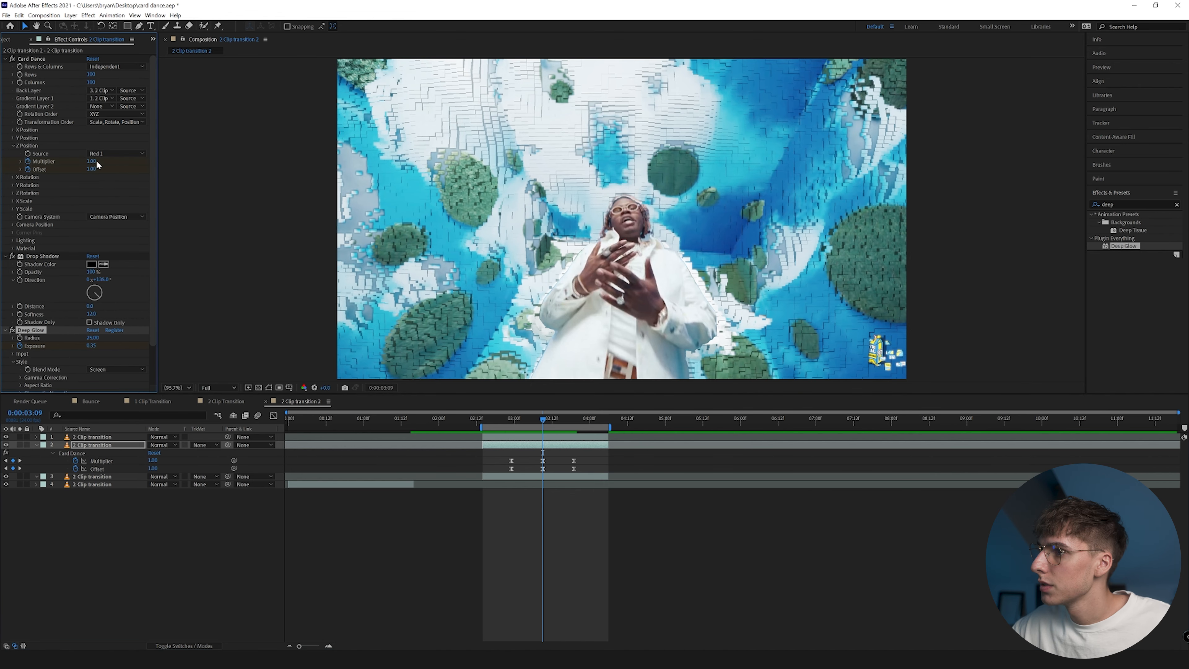
drag(95, 162, 106, 168)
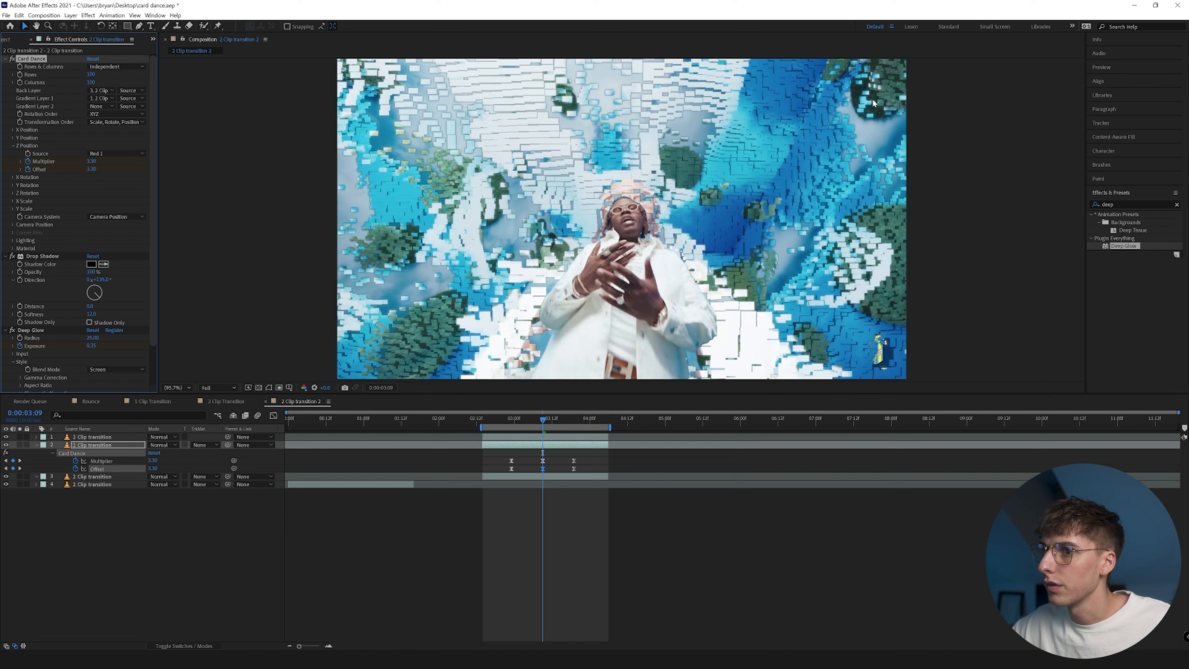
drag(88, 76, 320, 75)
drag(91, 82, 1061, 81)
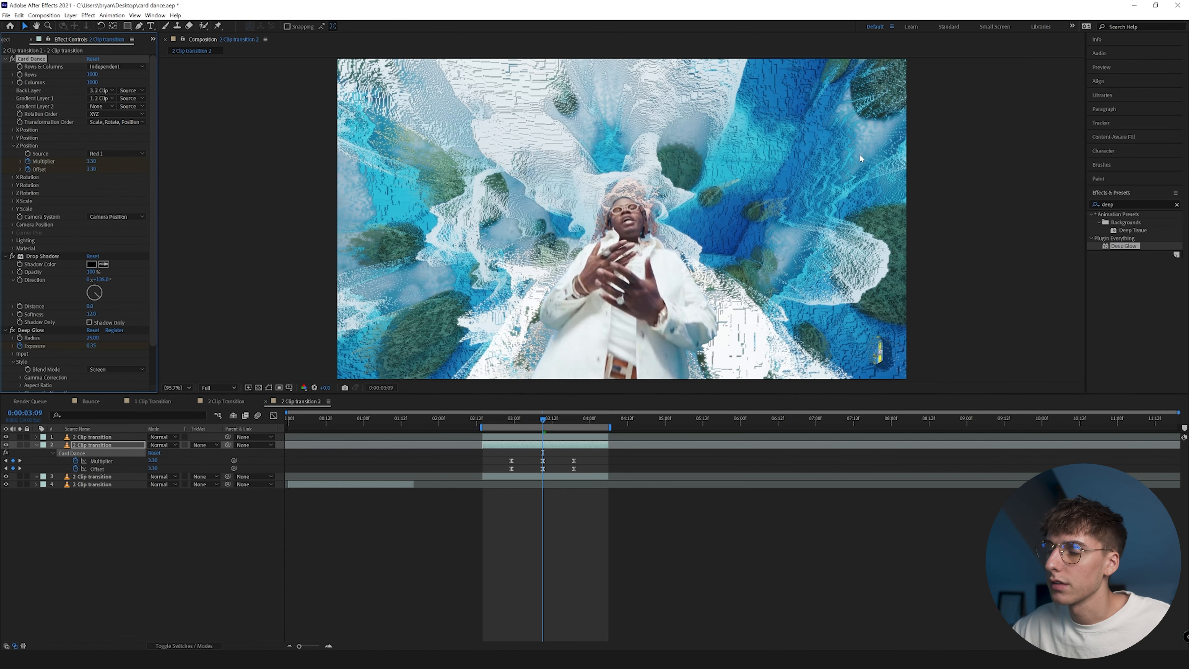
Step: Play the Card Dance effect on the second clip from about 0:00:02:14
click(482, 419)
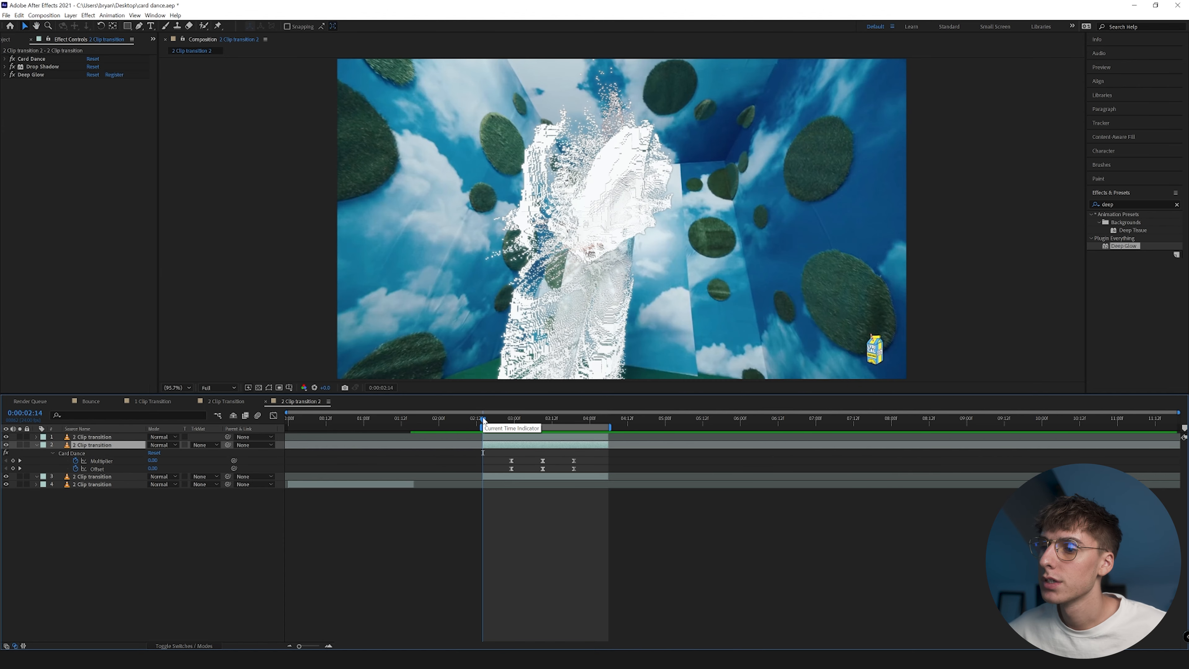
key(space)
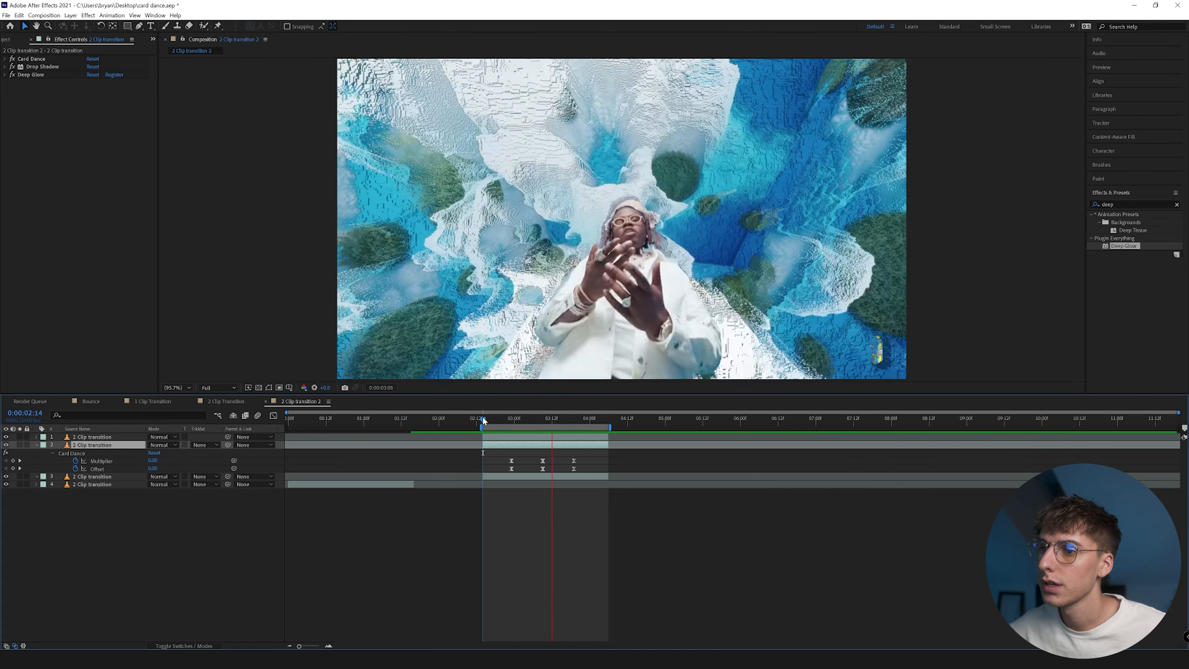
mouse_move(490, 417)
mouse_down()
mouse_move(571, 427)
mouse_move(478, 434)
mouse_up()
key(space)
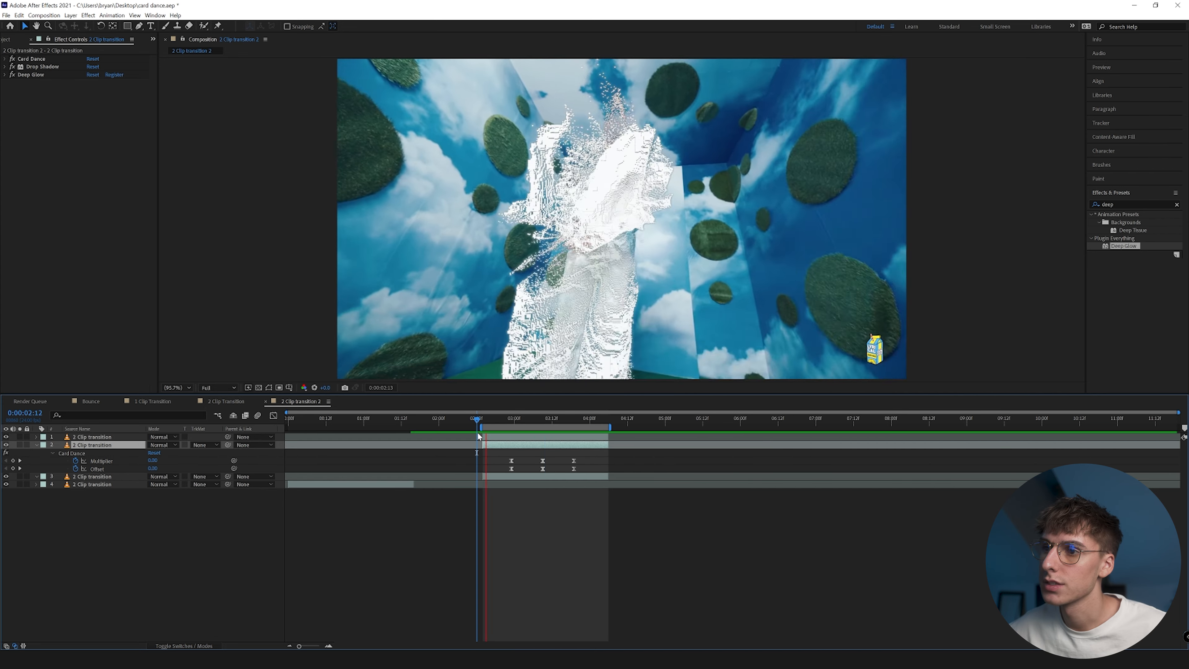
Step: Open the 2 Clip Transition composition, play it, and examine the transition frames around 0:00:01:08
click(511, 420)
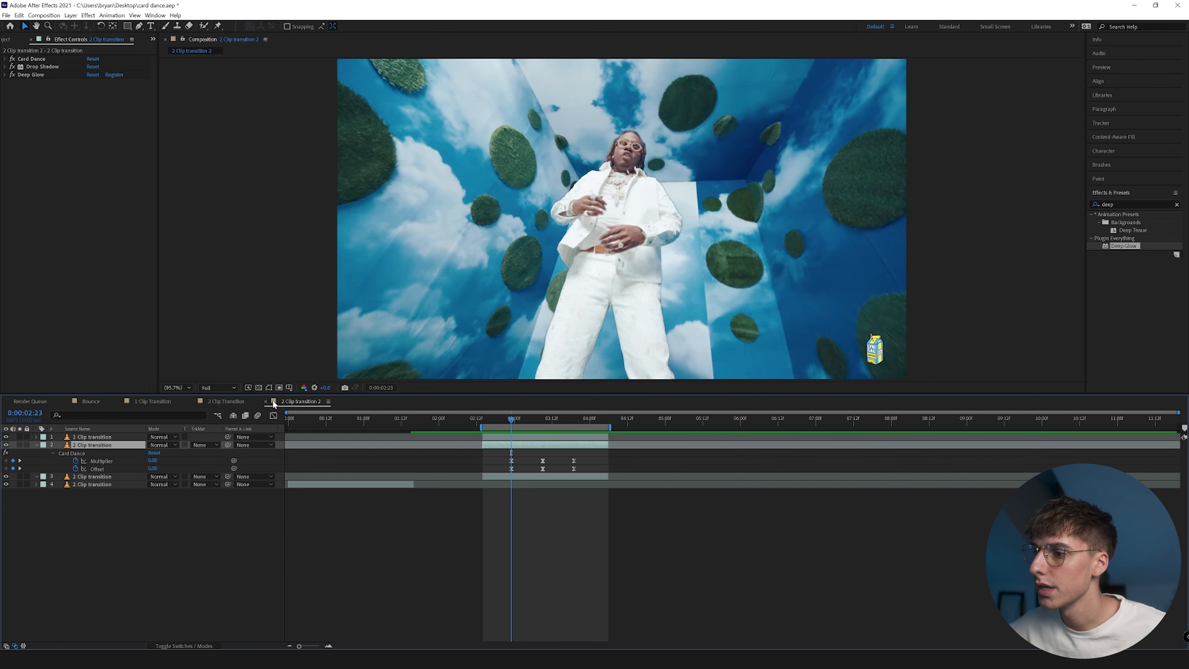
click(220, 404)
key(space)
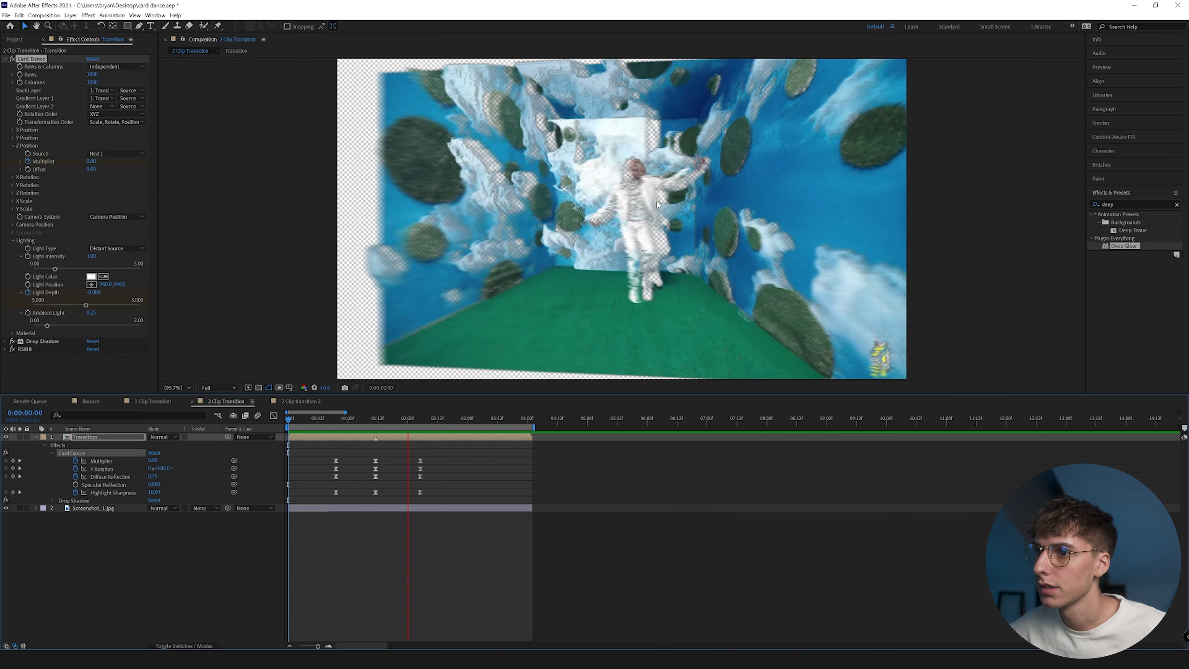
click(363, 419)
mouse_move(375, 424)
mouse_down()
mouse_move(403, 422)
mouse_move(344, 424)
mouse_move(369, 428)
mouse_up()
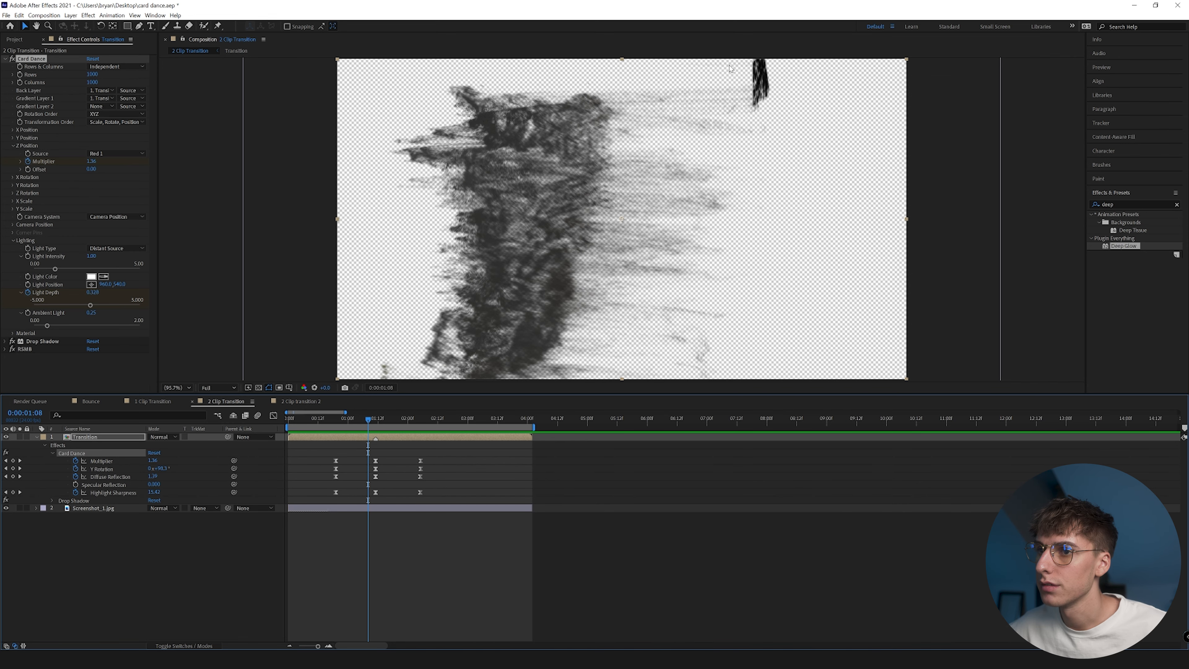
mouse_move(383, 425)
mouse_down()
mouse_move(393, 425)
mouse_move(374, 427)
mouse_up()
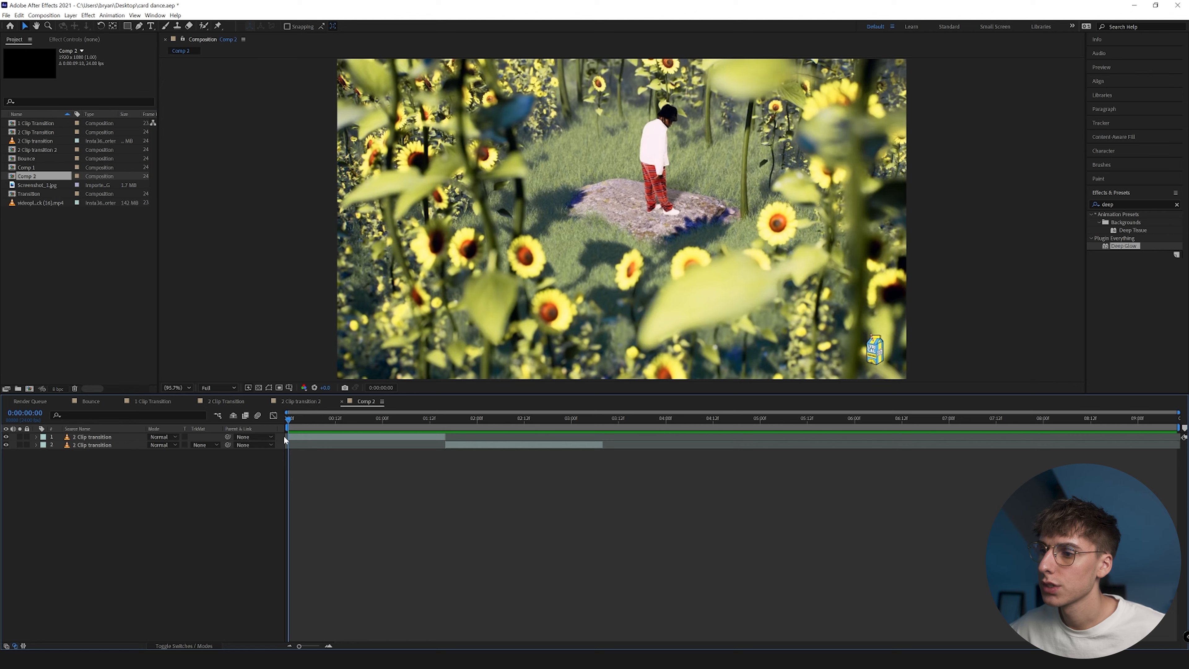
Step: In Comp 2, play the two clips and pre-compose both layers as Merge, moving all attributes and opening the new composition
key(space)
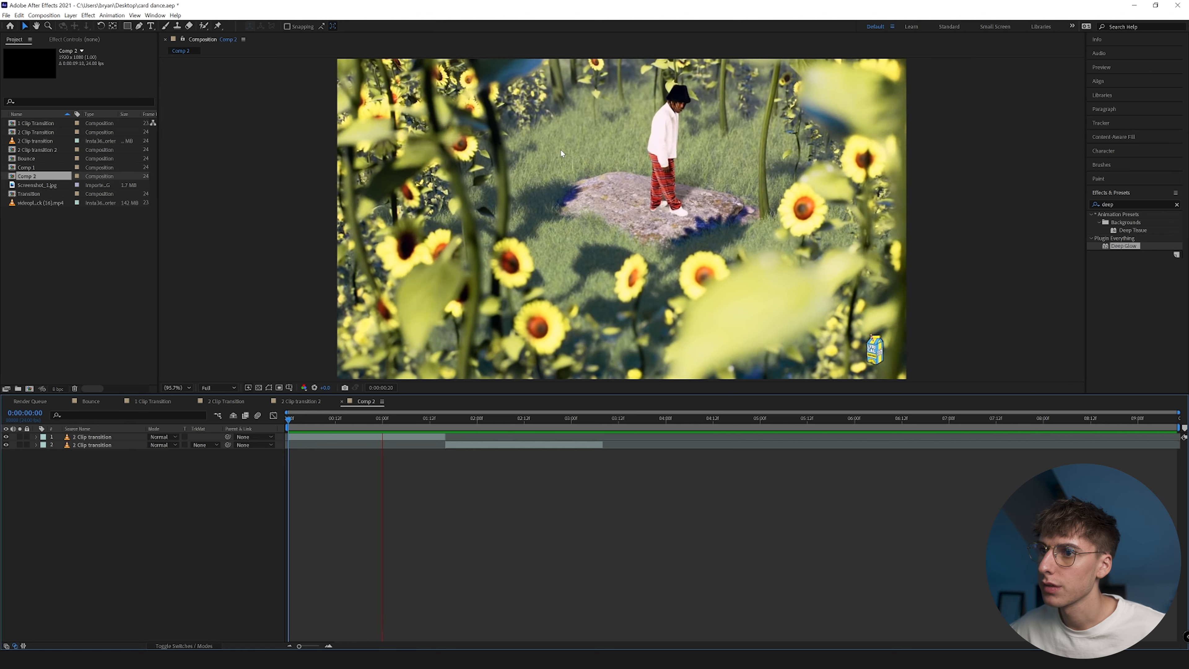
key(space)
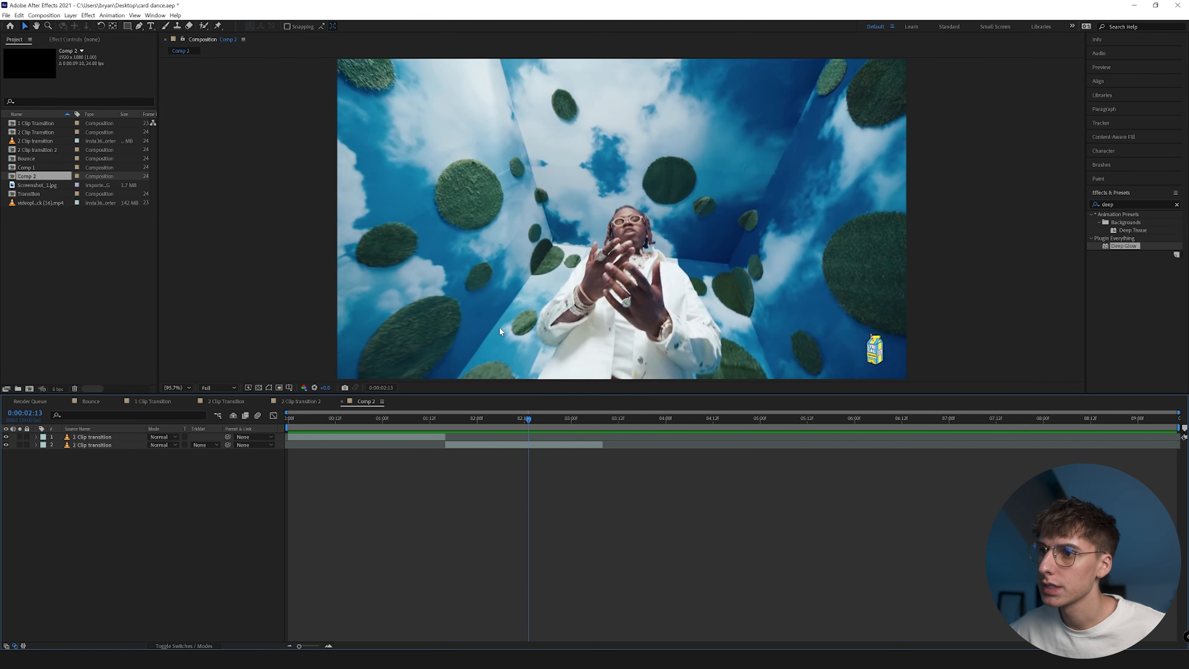
click(404, 438)
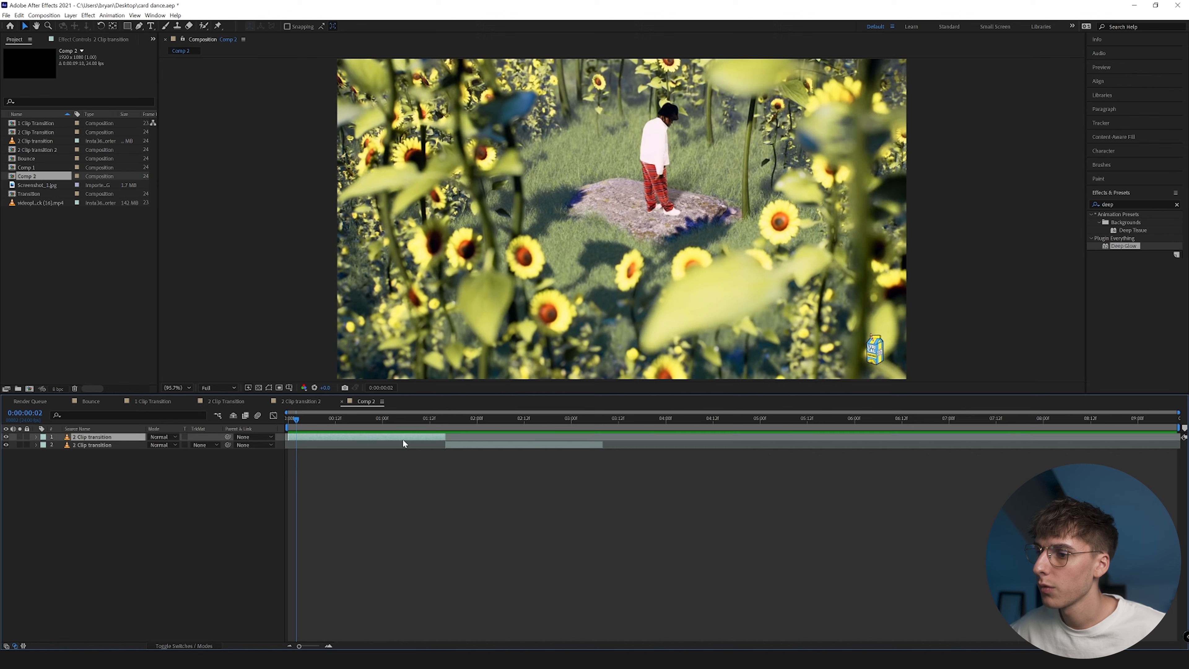
shift+click(467, 446)
right_click(467, 446)
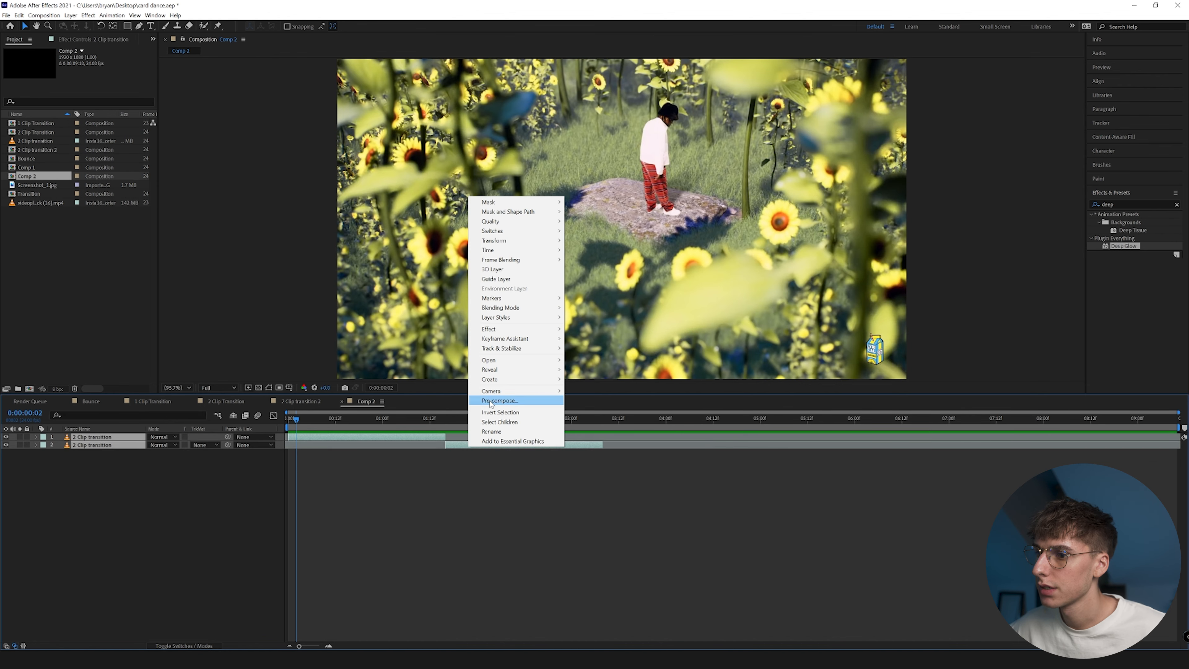
click(499, 401)
text(Merge)
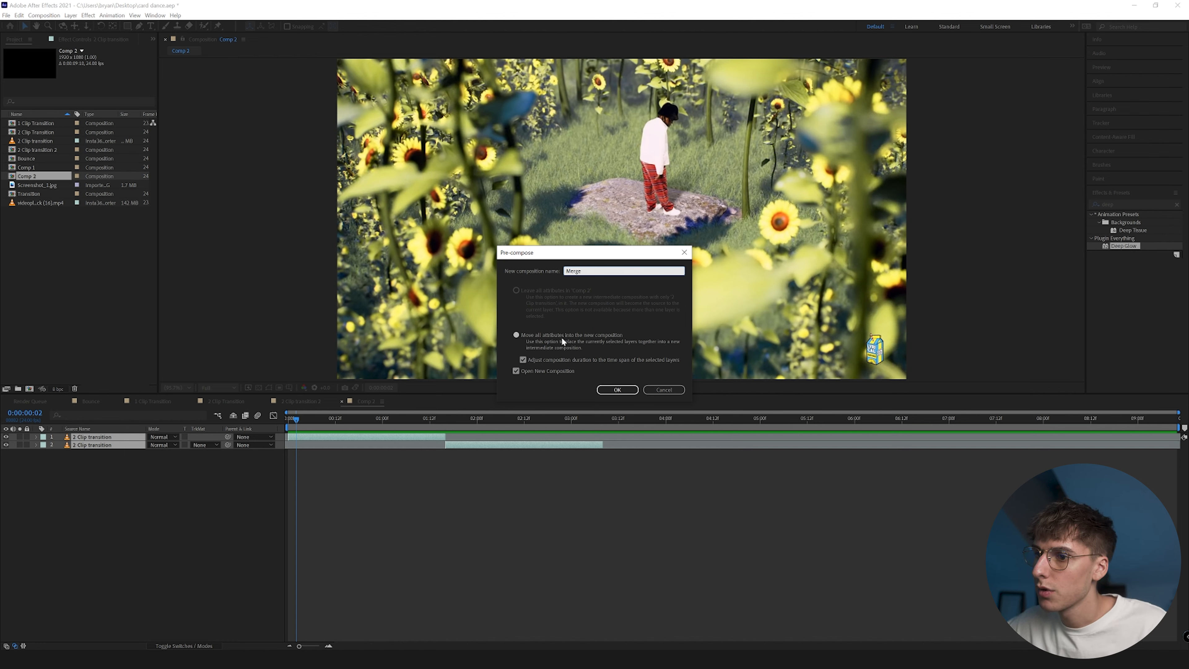
click(610, 389)
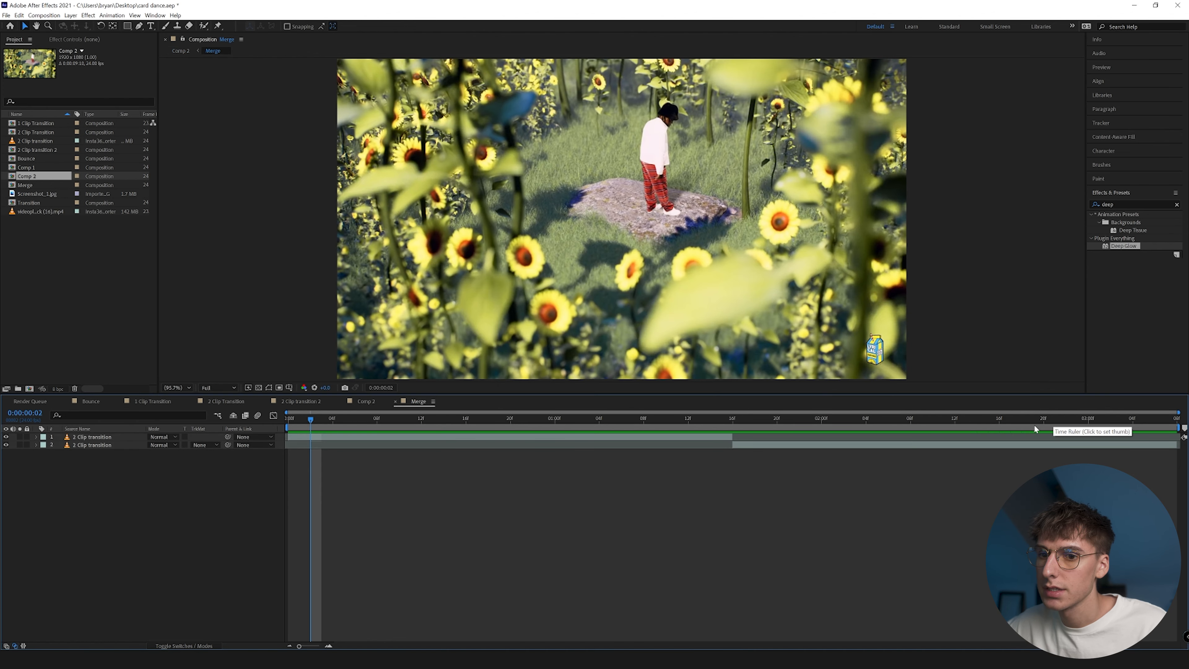
Step: In Merge, shift the second clip five frames back from the cut at 0:00:01:16 so it starts at 0:00:01:11
key(space)
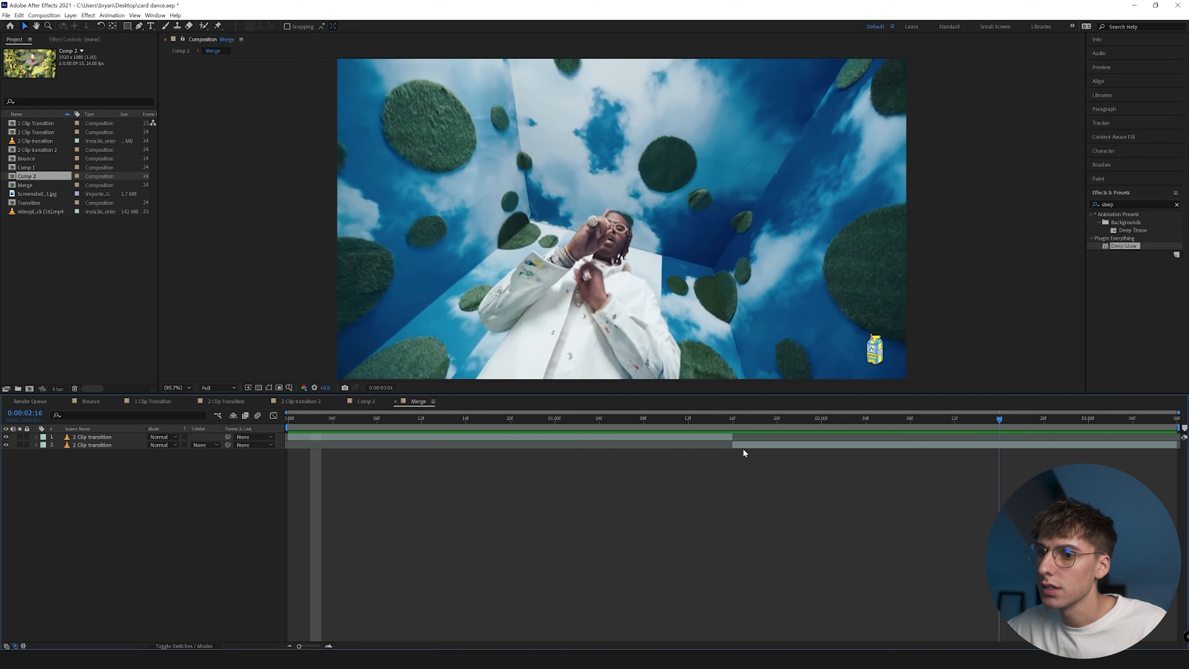
click(426, 418)
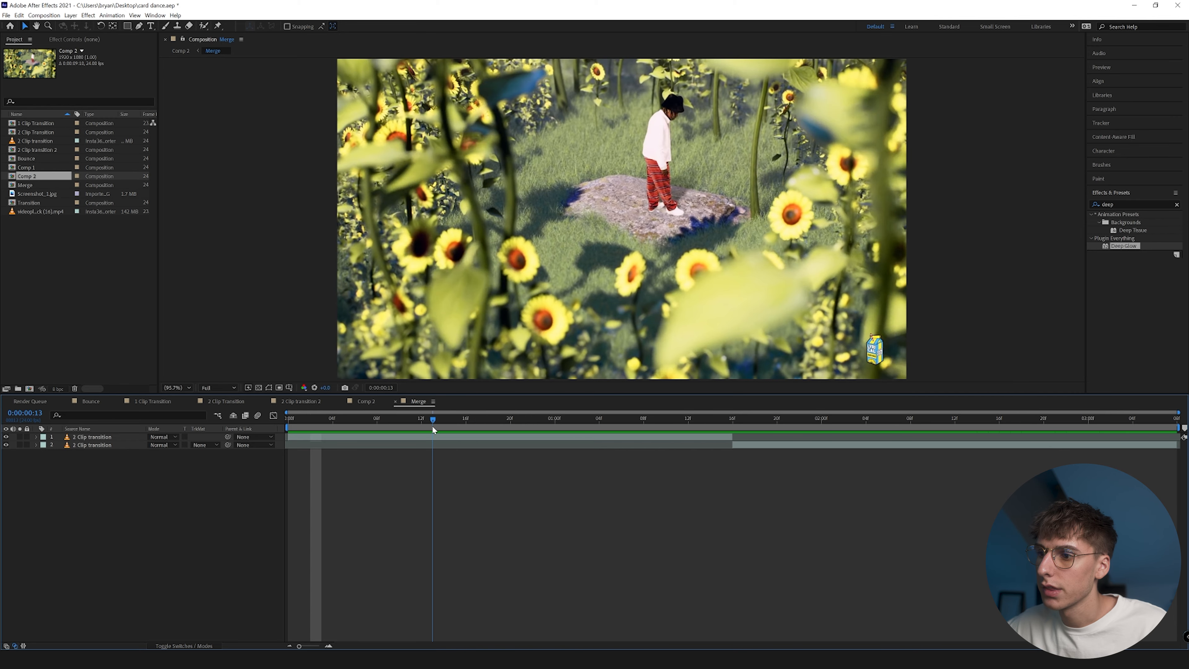
click(732, 419)
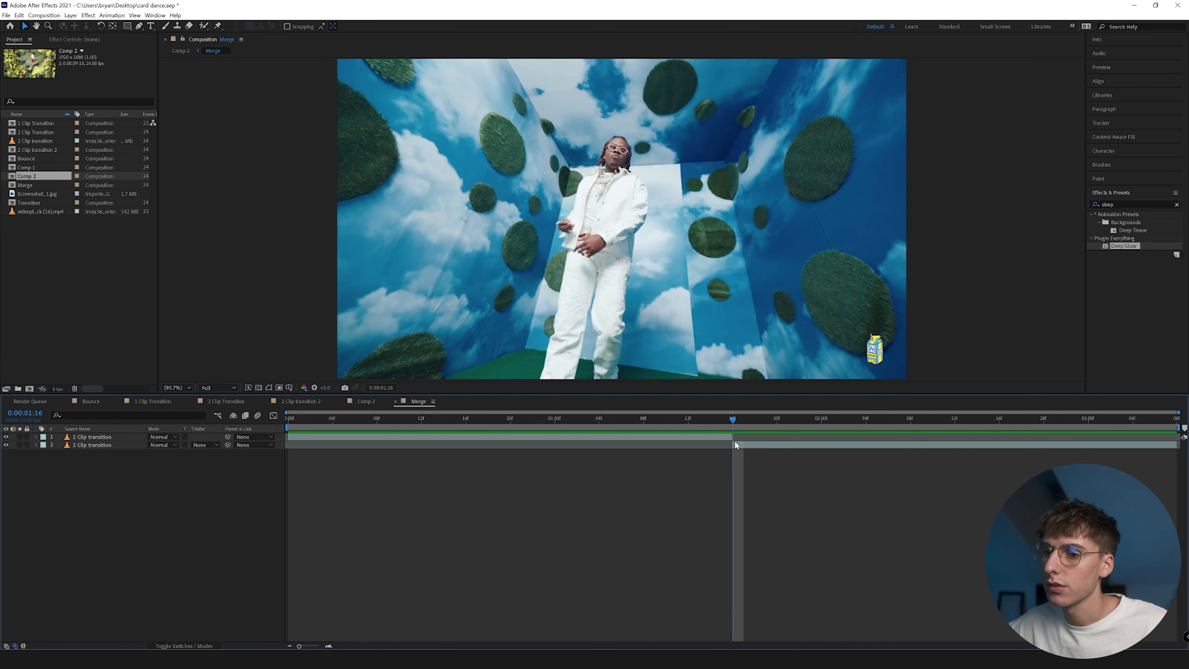
drag(710, 419, 733, 423)
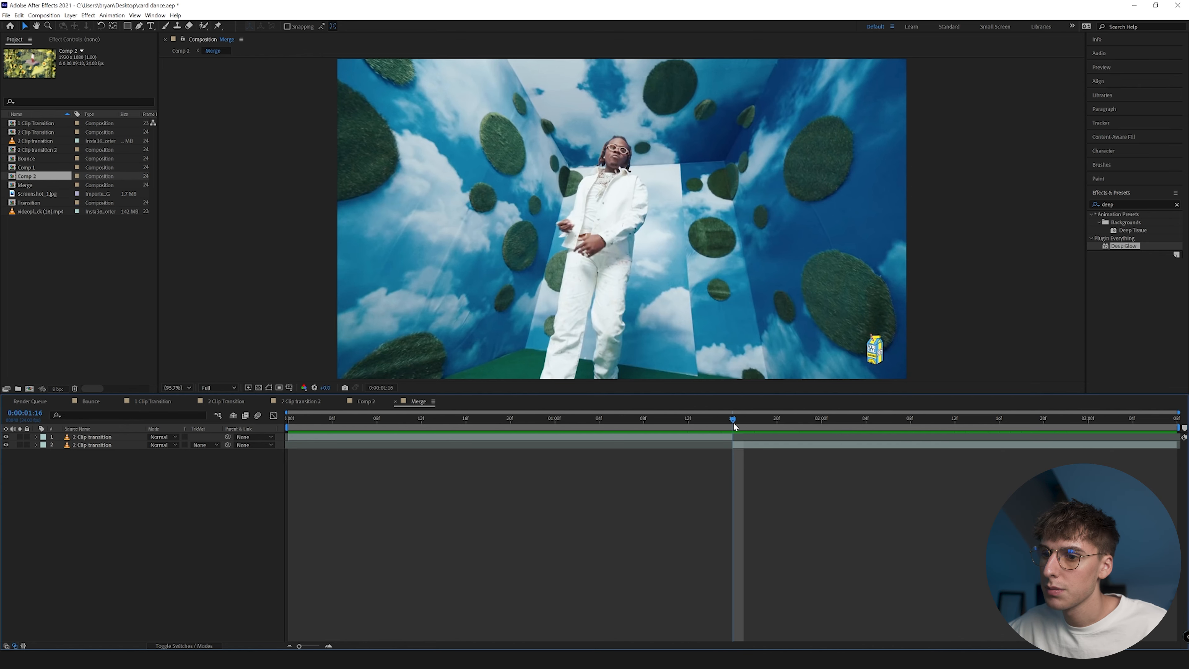
click(1101, 66)
click(1122, 80)
click(1122, 80)
click(1121, 80)
click(1121, 80)
click(1122, 80)
drag(756, 445, 677, 419)
Step: Keyframe the first clip's opacity from 100% at 0:00:01:11 to 0% at 0:00:01:16
click(699, 439)
key(t)
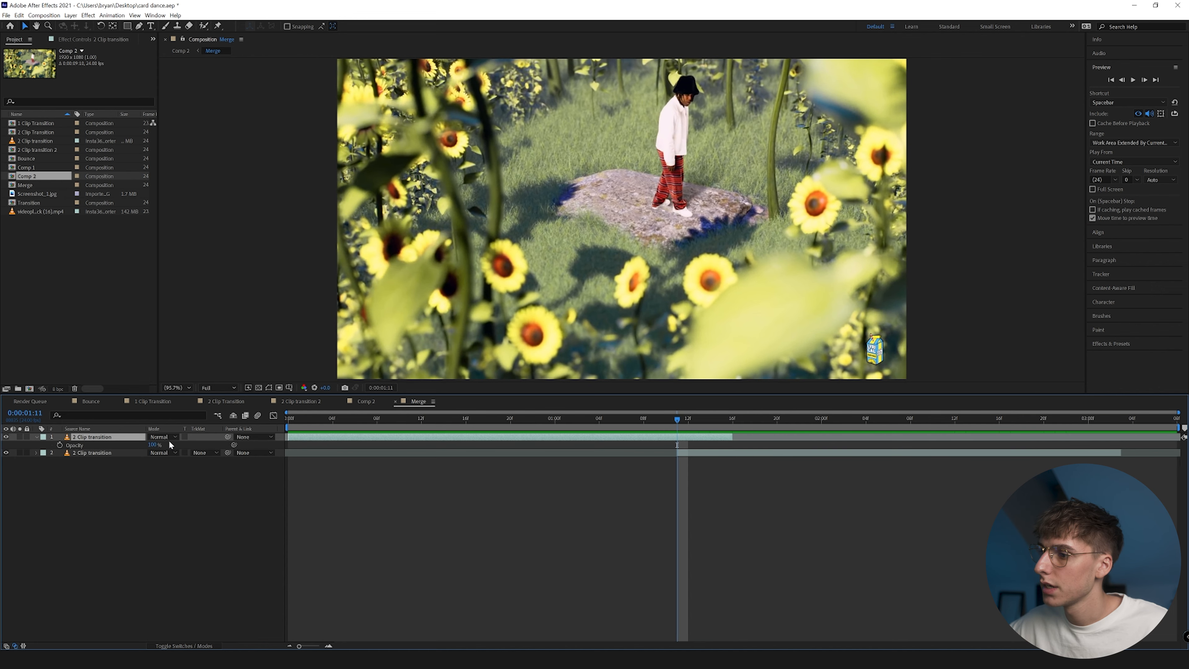
click(59, 445)
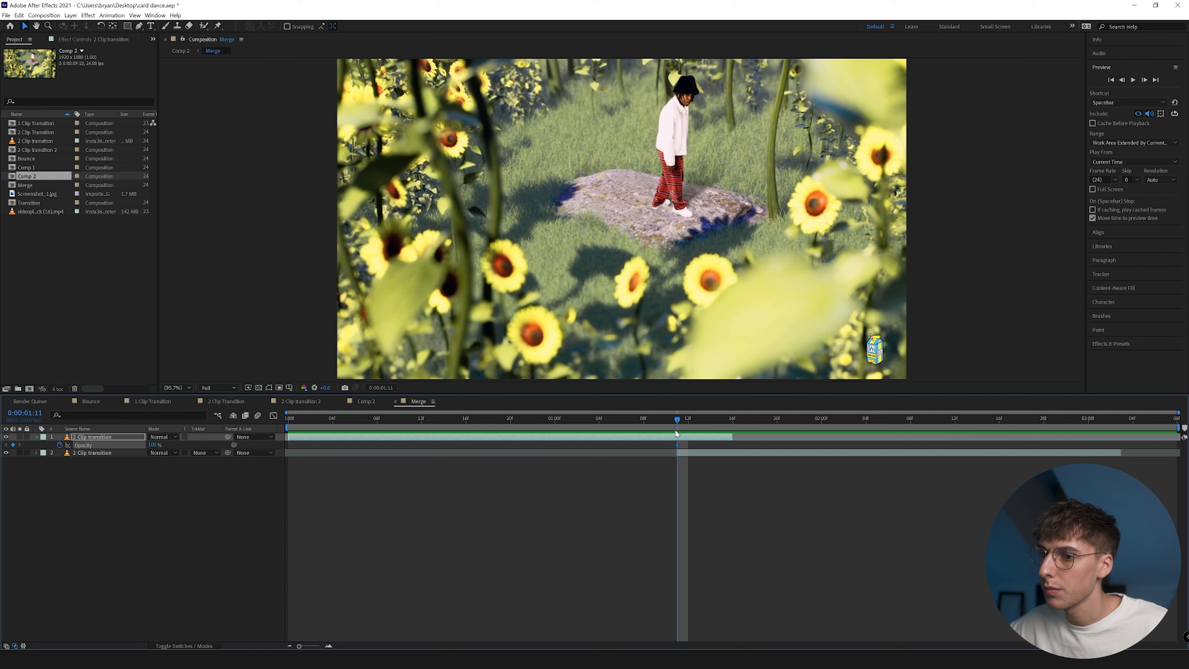
click(732, 419)
drag(158, 445, 112, 445)
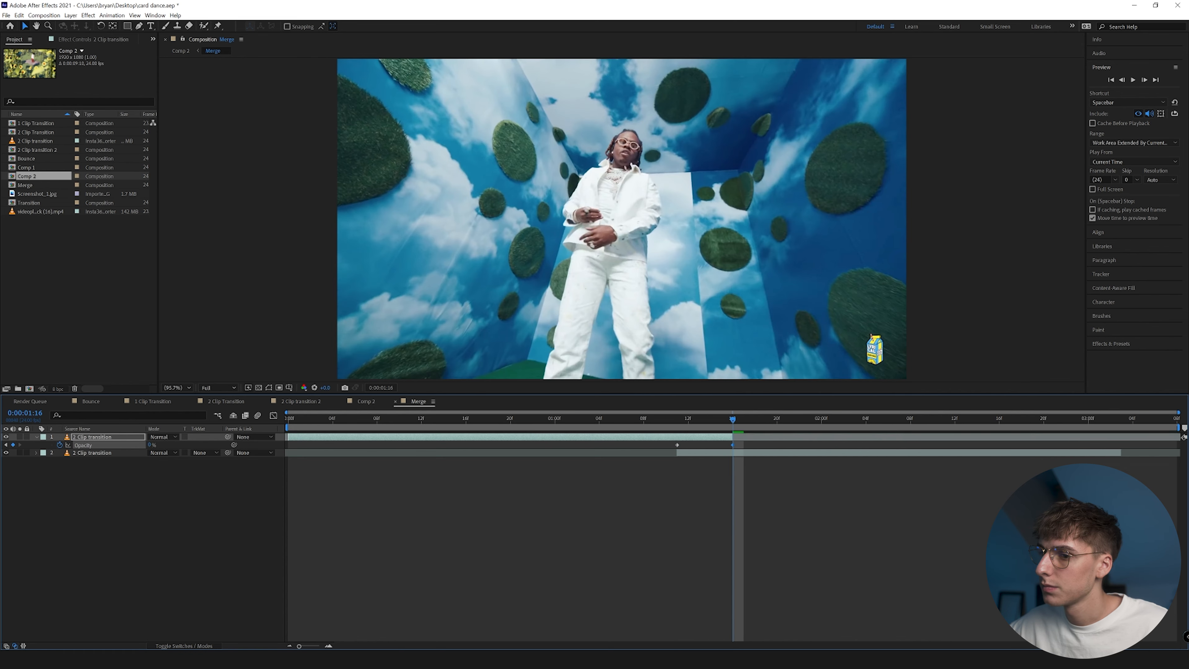
Step: Keyframe the second clip's opacity from 0% at 0:00:01:11 to 100% at 0:00:01:16
click(691, 454)
key(t)
click(679, 430)
drag(154, 461, 117, 461)
click(59, 461)
click(732, 427)
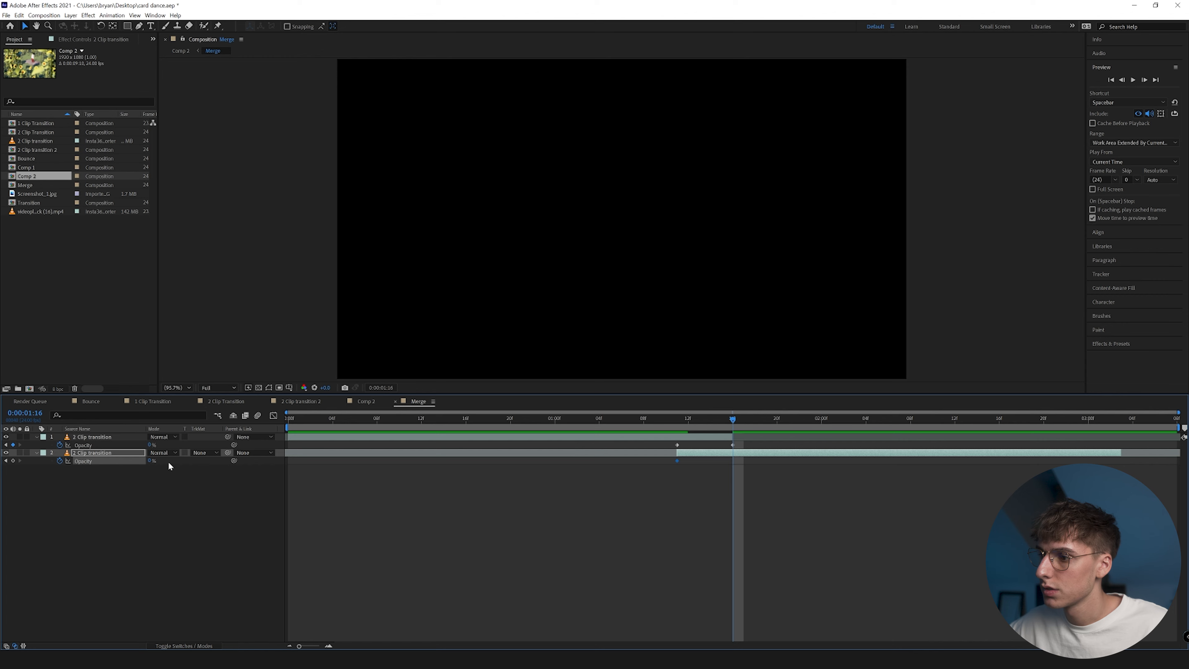
text(100)
key(Return)
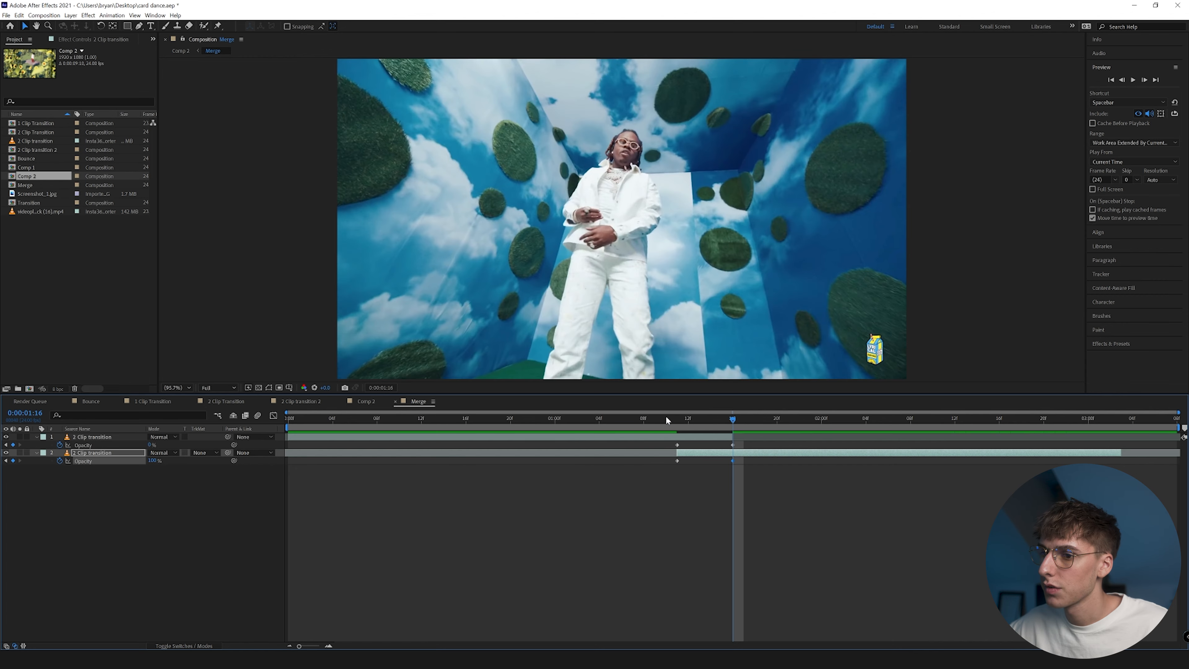
Step: Move both clips' first opacity keyframes and the second clip's start one frame earlier to 0:00:01:10
click(678, 420)
drag(679, 420, 666, 445)
key(space)
click(701, 421)
click(699, 453)
click(656, 427)
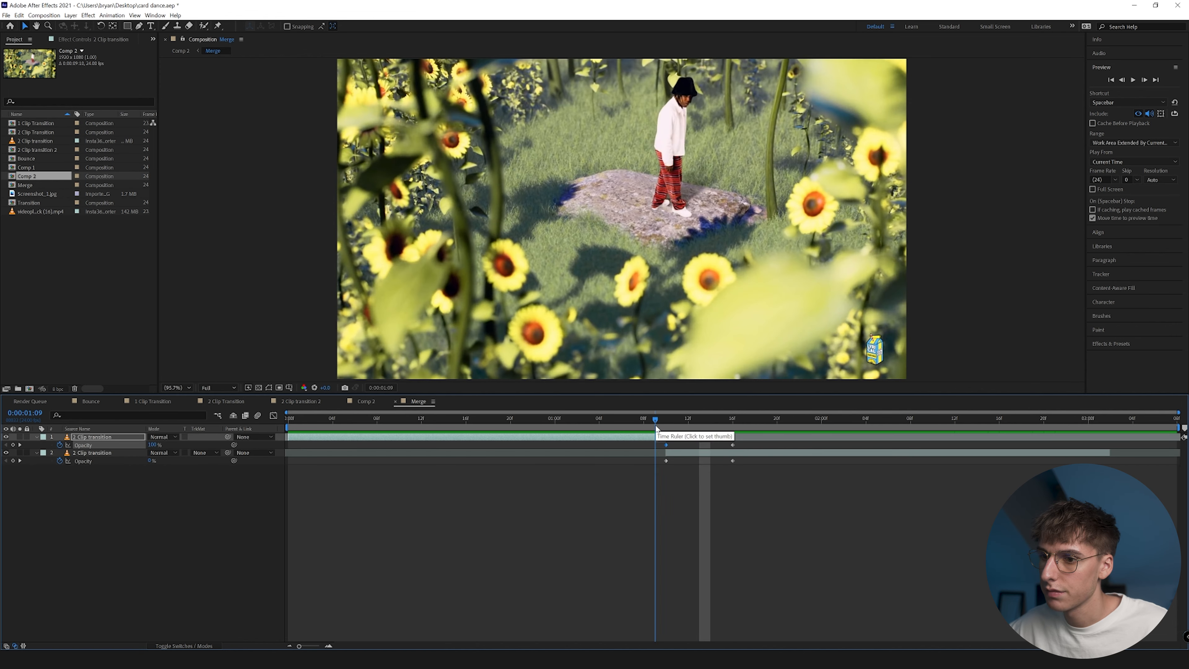
Step: Play the crossfade and examine it frame by frame from 0:00:01:10 to 0:00:01:16
key(space)
click(666, 427)
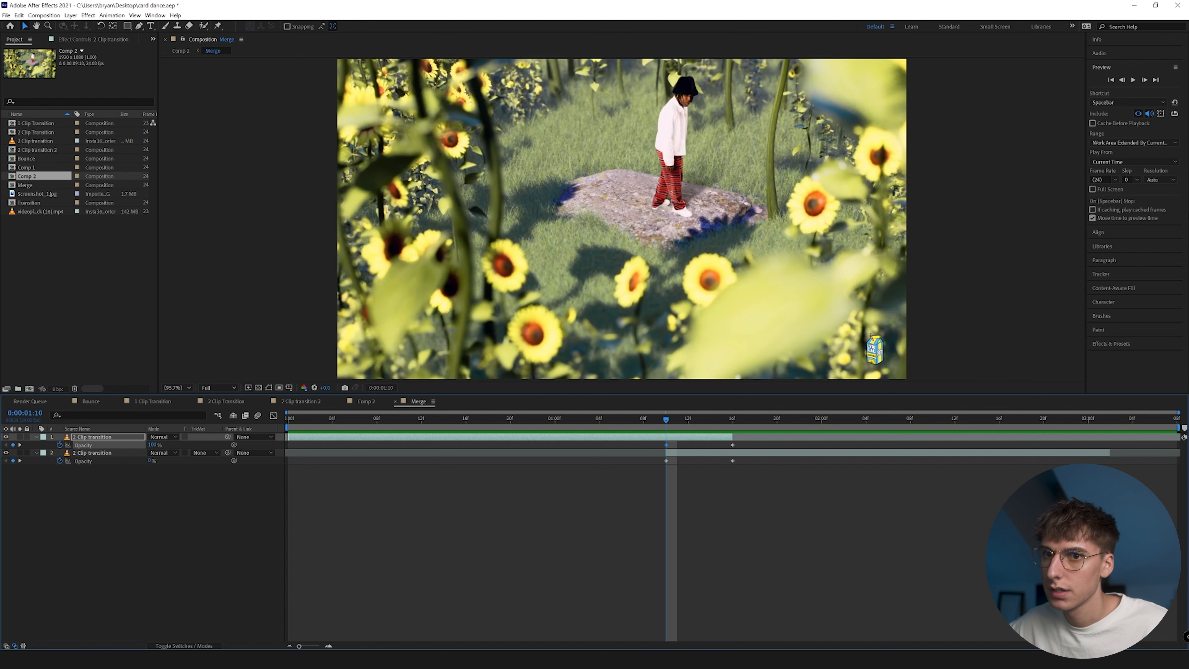
click(1145, 80)
click(1145, 81)
click(1145, 80)
click(1146, 80)
click(1145, 80)
click(1146, 80)
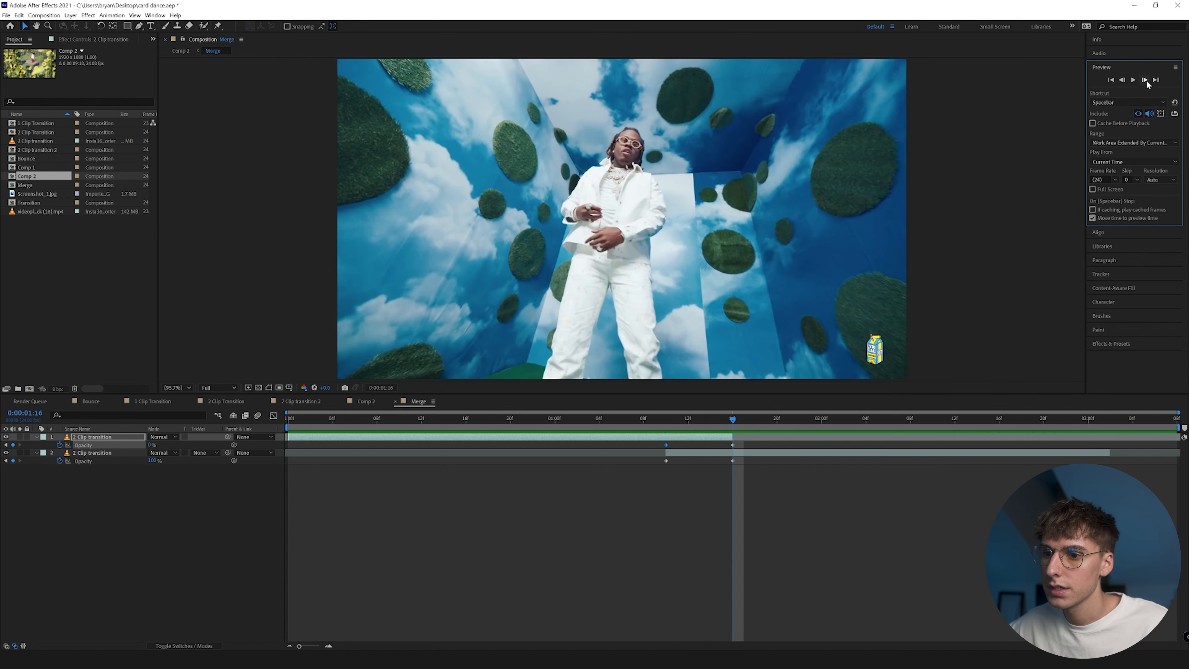
Step: Place the playhead mid-crossfade at 0:00:01:13 and return to the Comp 2 composition
click(700, 418)
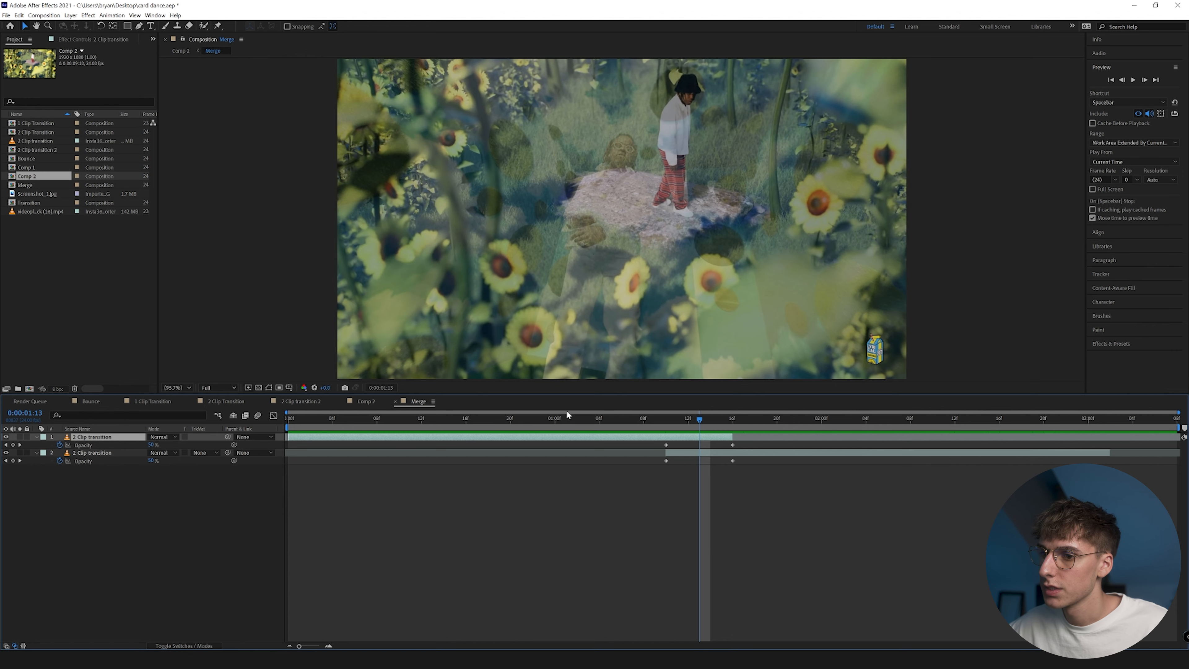
click(368, 402)
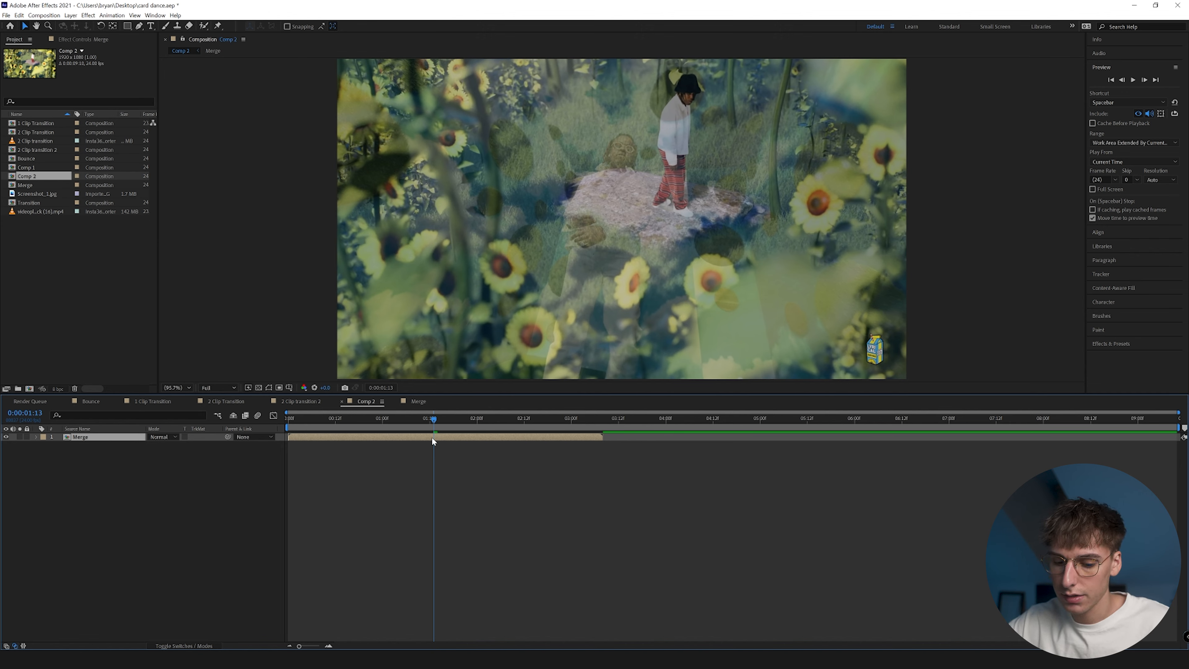
Step: Add a marker to the Merge layer at 0:00:01:13 and trim its end to about 0:00:03:00
key(KP_Multiply)
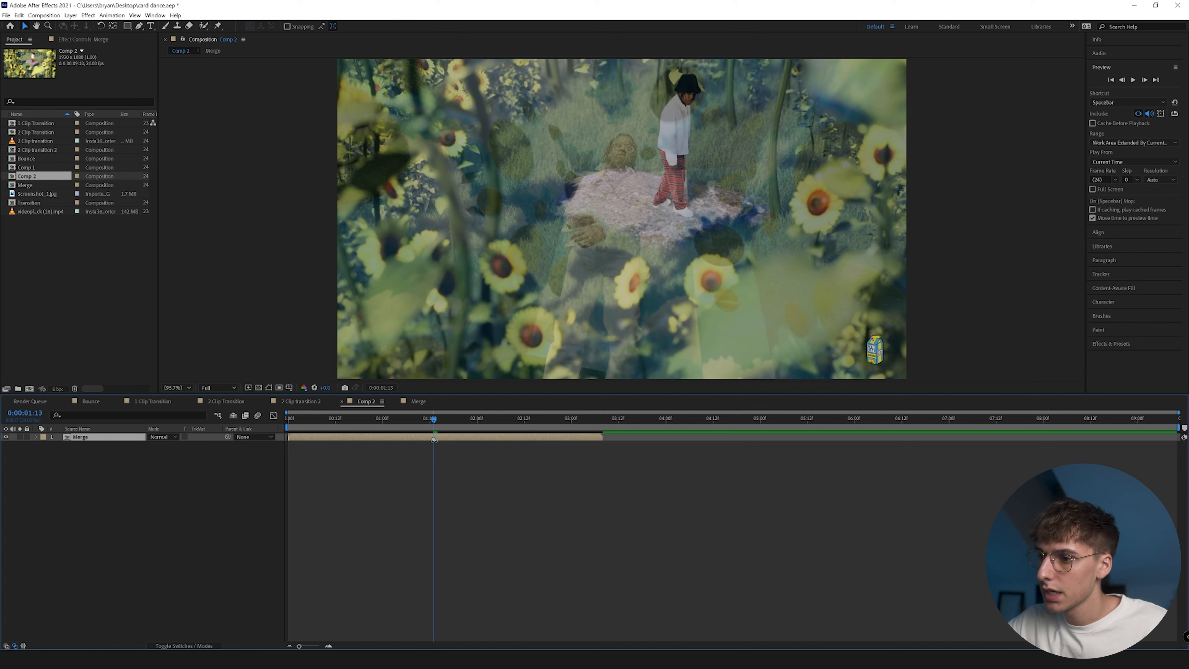
drag(434, 420, 572, 420)
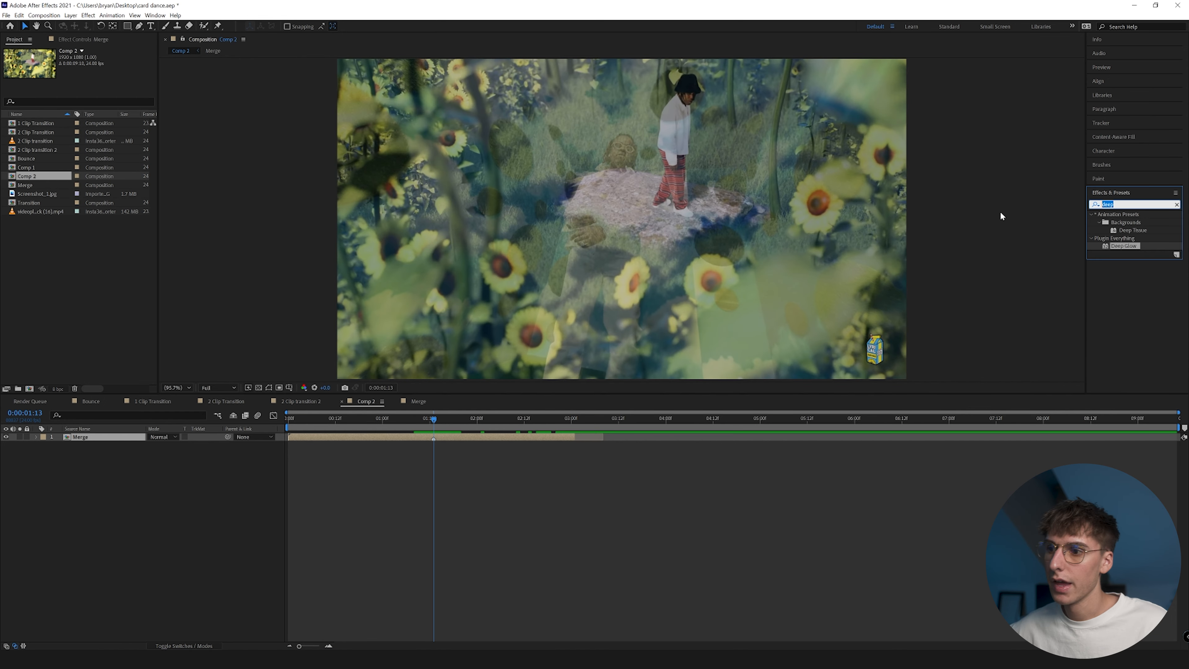
Step: Apply the Card Dance effect to the Merge layer and use Merge as Gradient Layer 1
text(card)
drag(1124, 262, 467, 439)
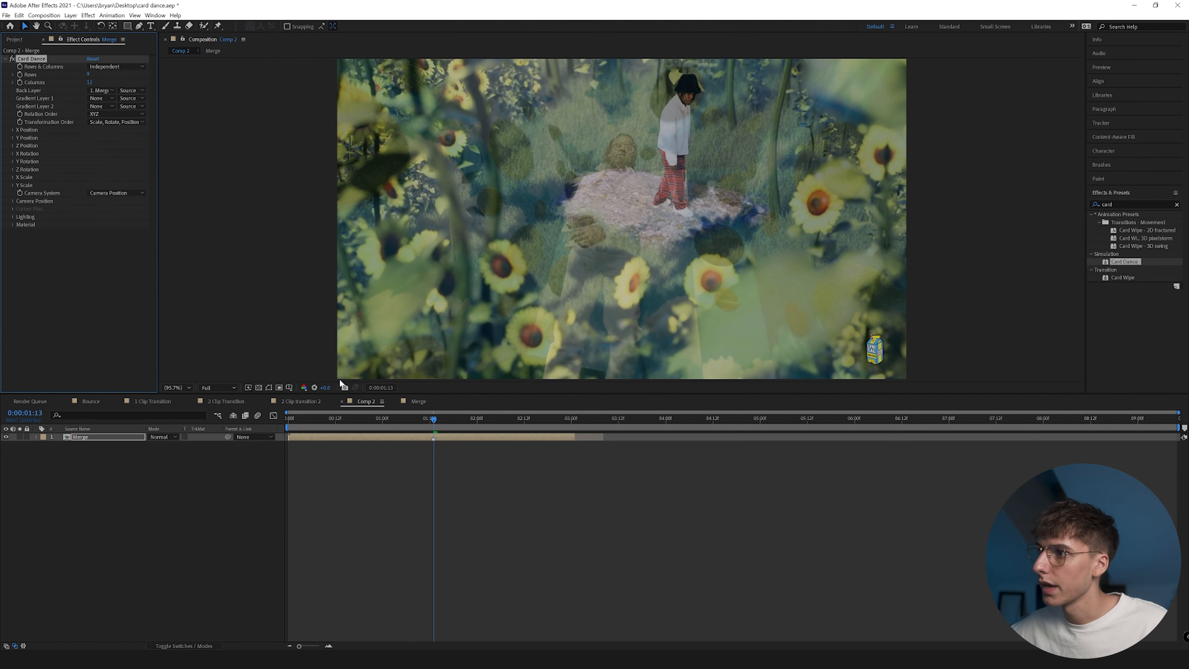
click(101, 98)
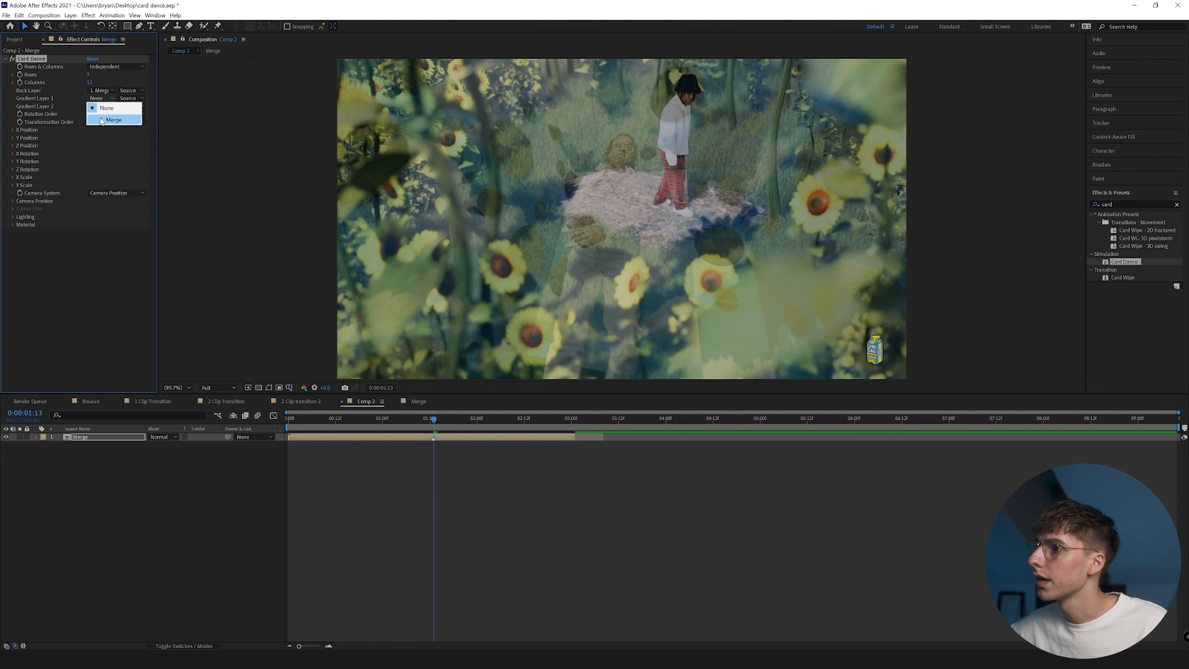
click(102, 119)
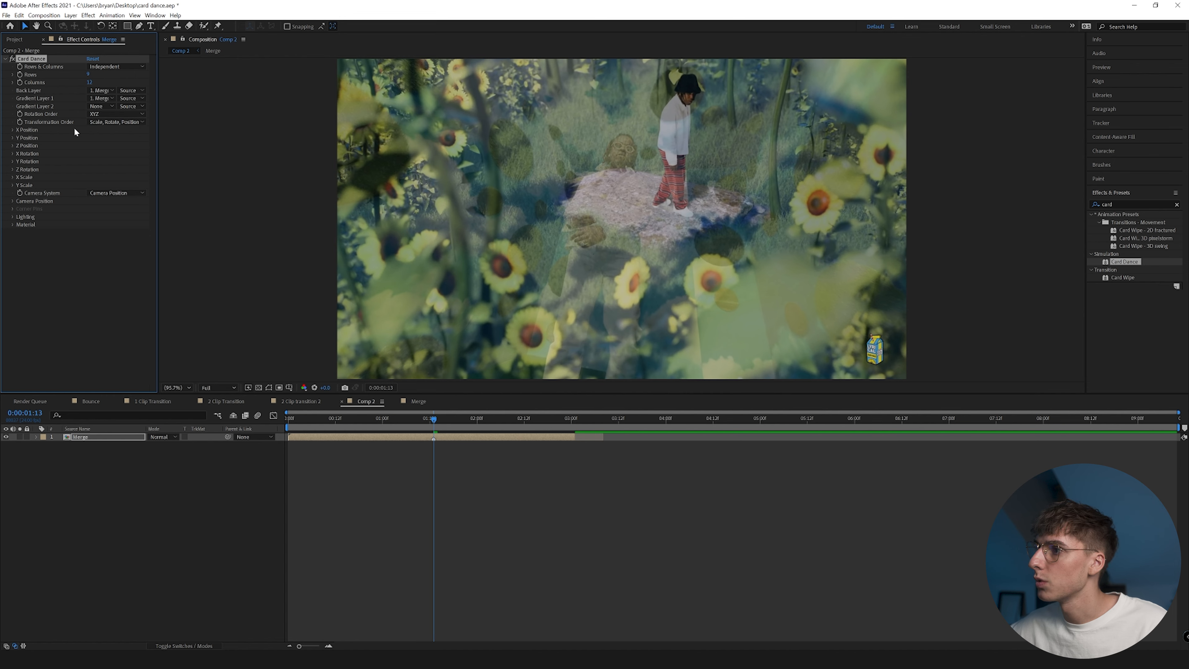
Step: Set Card Dance's Z Position source to Red 1 and its rows and columns to 100 each
click(12, 154)
click(13, 153)
click(13, 146)
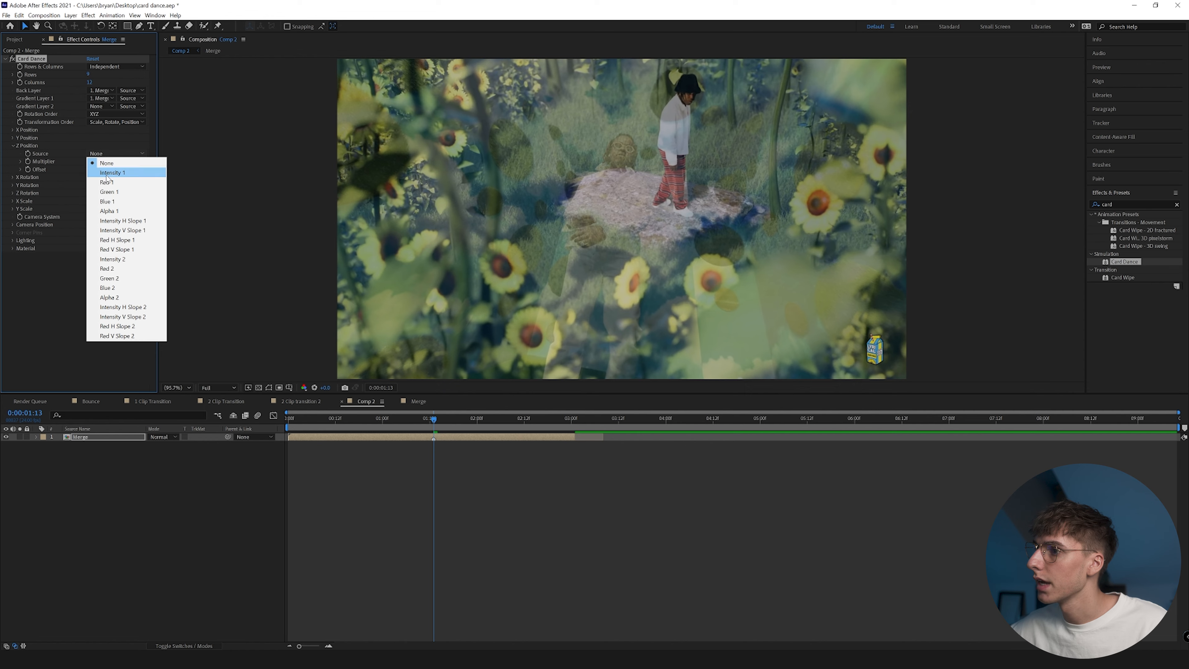
click(106, 183)
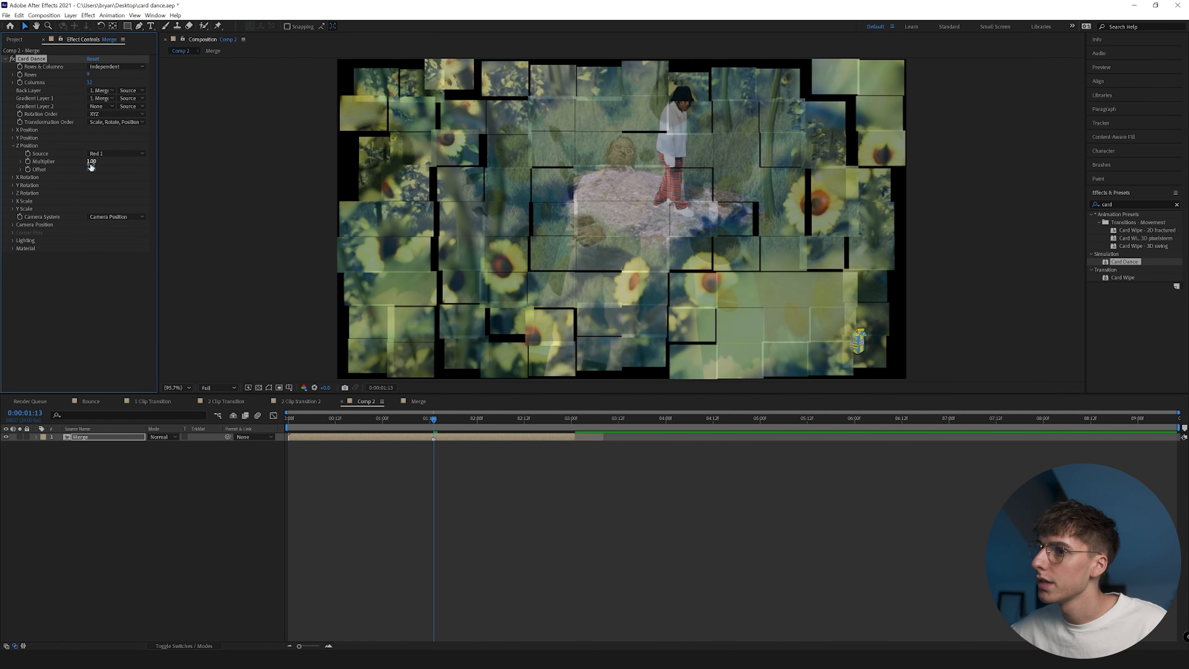
text(100)
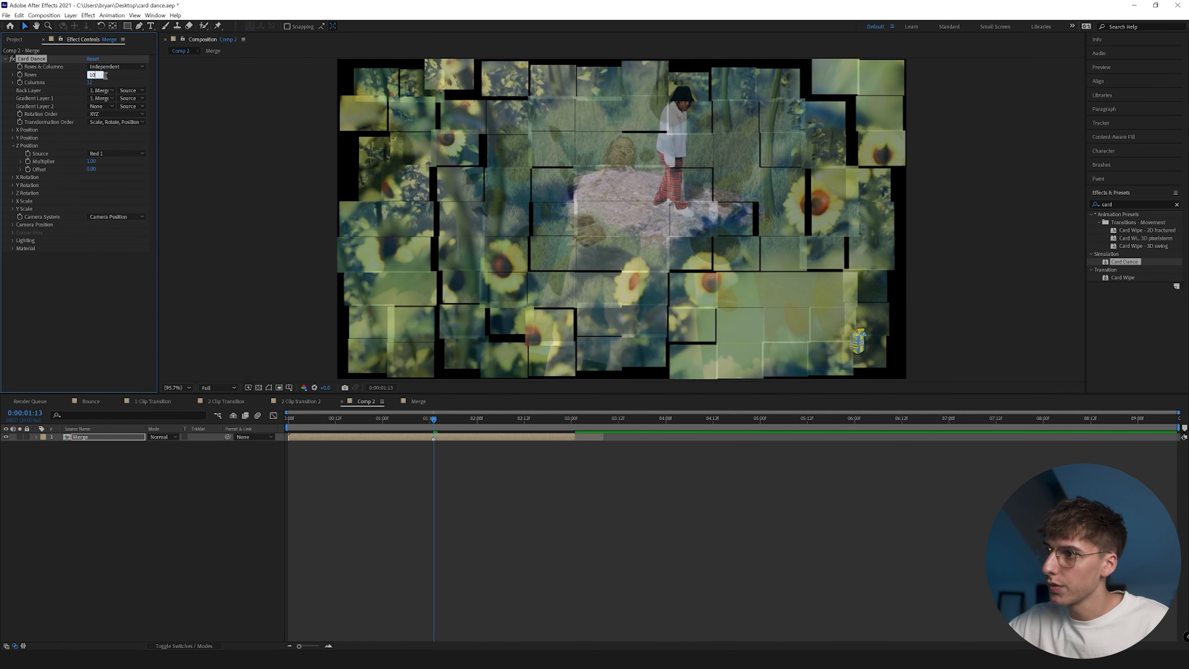
key(Tab)
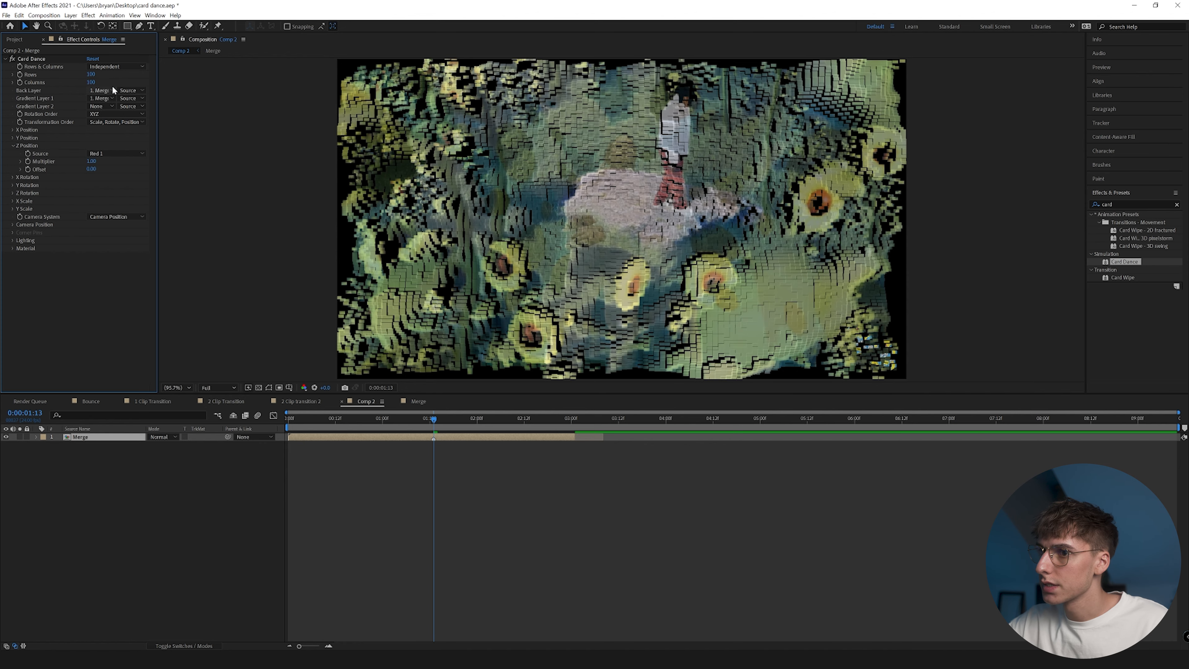
drag(92, 161, 100, 159)
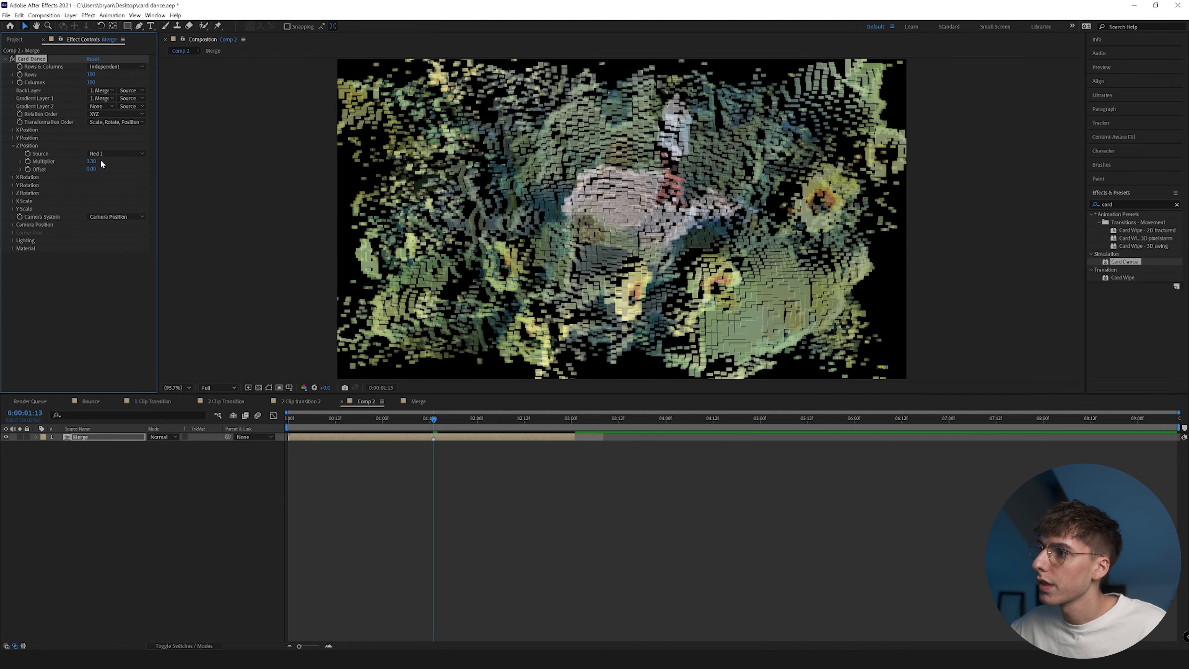
key(ctrl+z)
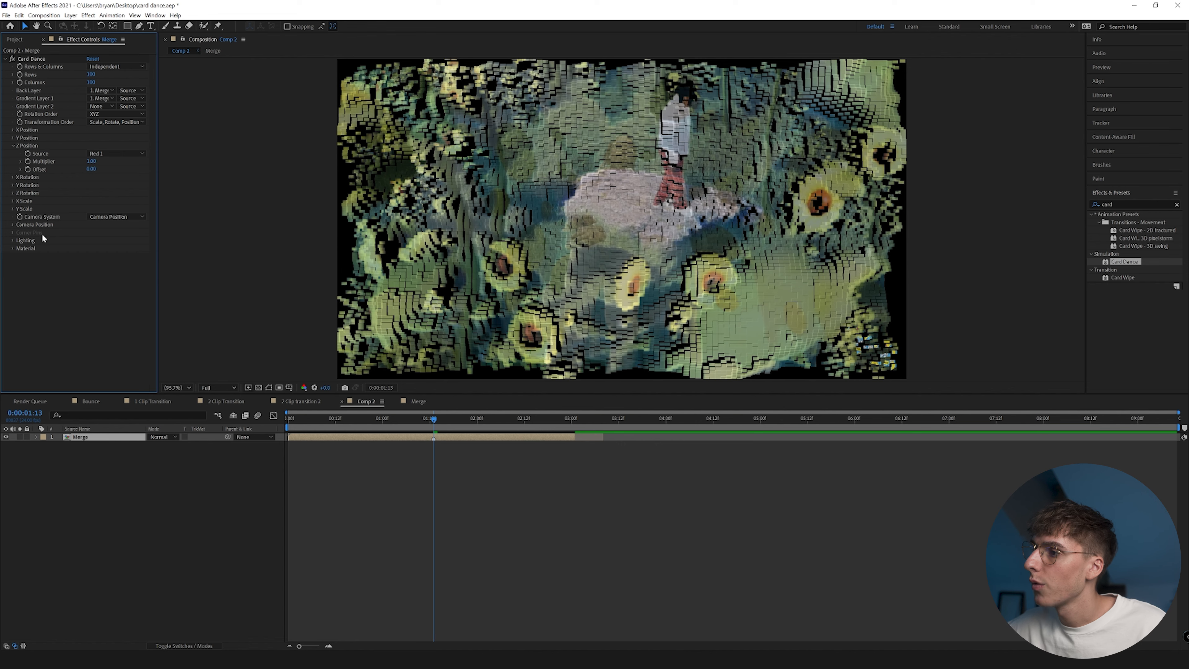
Step: Expand the Camera Position settings and move the playhead 15 frames before the marker, to 0:00:00:22
click(13, 225)
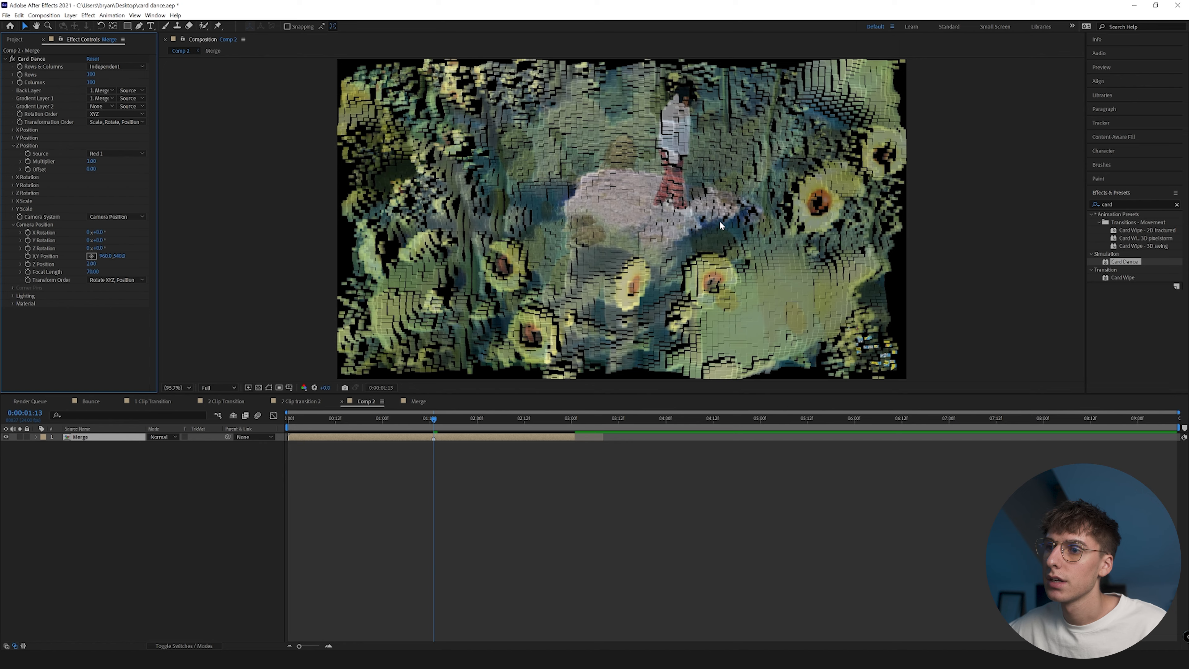
click(1123, 67)
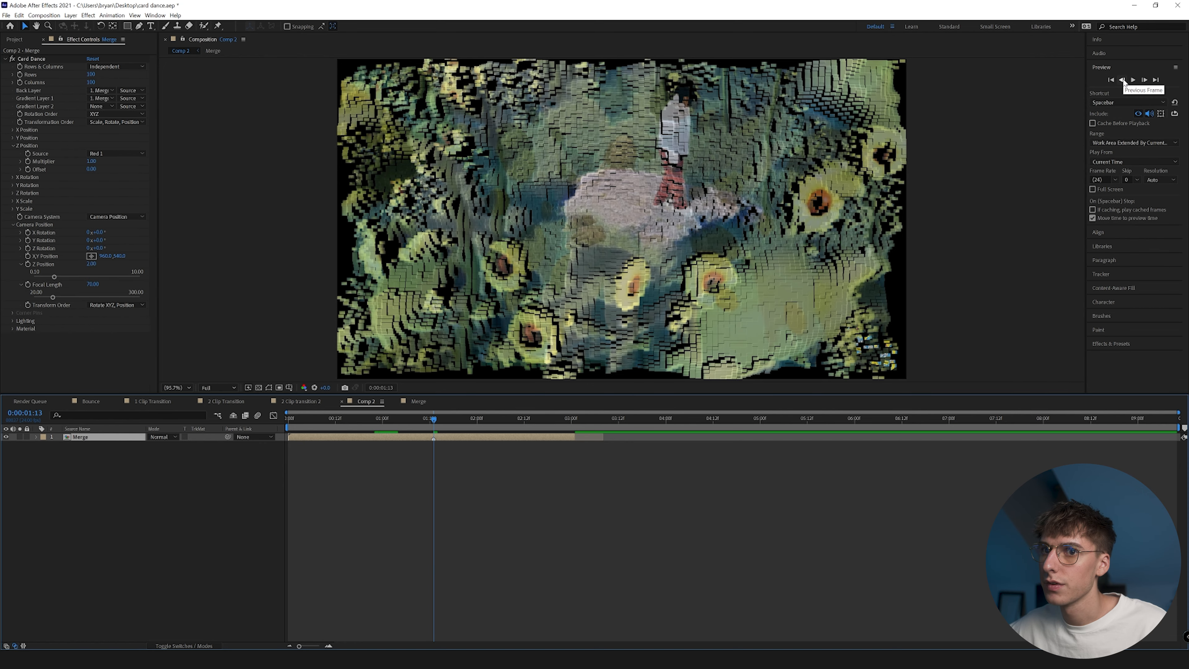
shift+click(1123, 81)
click(1123, 81)
click(1123, 81)
click(1124, 81)
click(1124, 81)
click(1123, 81)
click(375, 440)
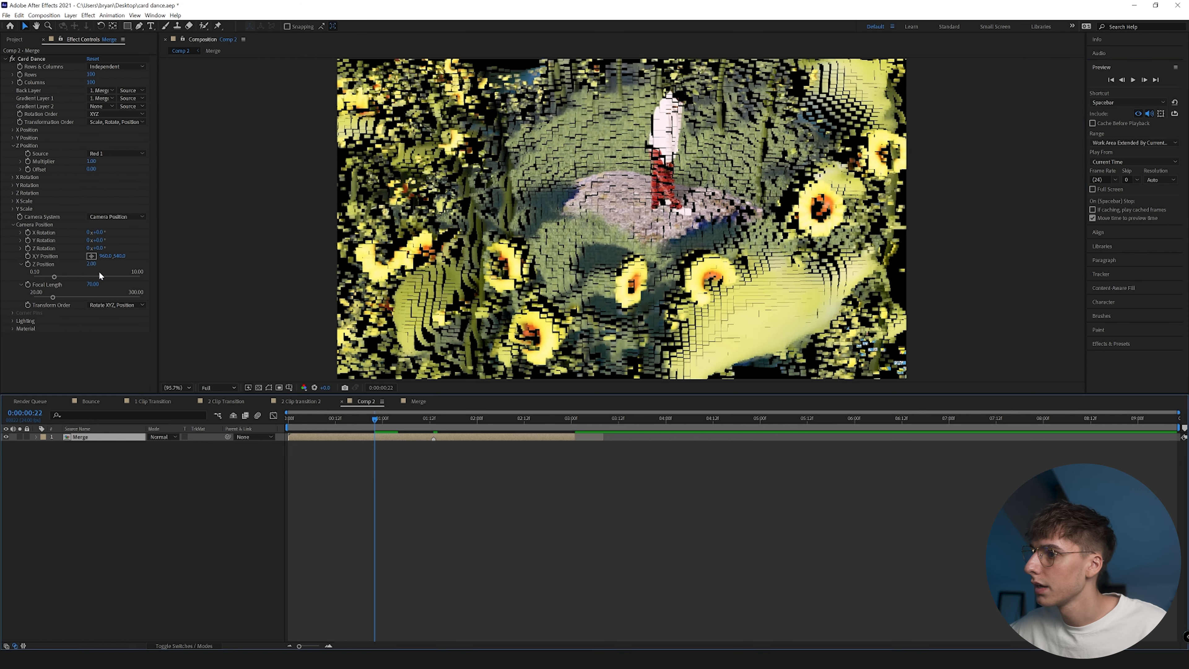
Step: Set the camera's Y Rotation to 180° and start keyframing it at 0:00:00:22
click(107, 240)
drag(107, 239, 183, 234)
click(103, 241)
text(1)
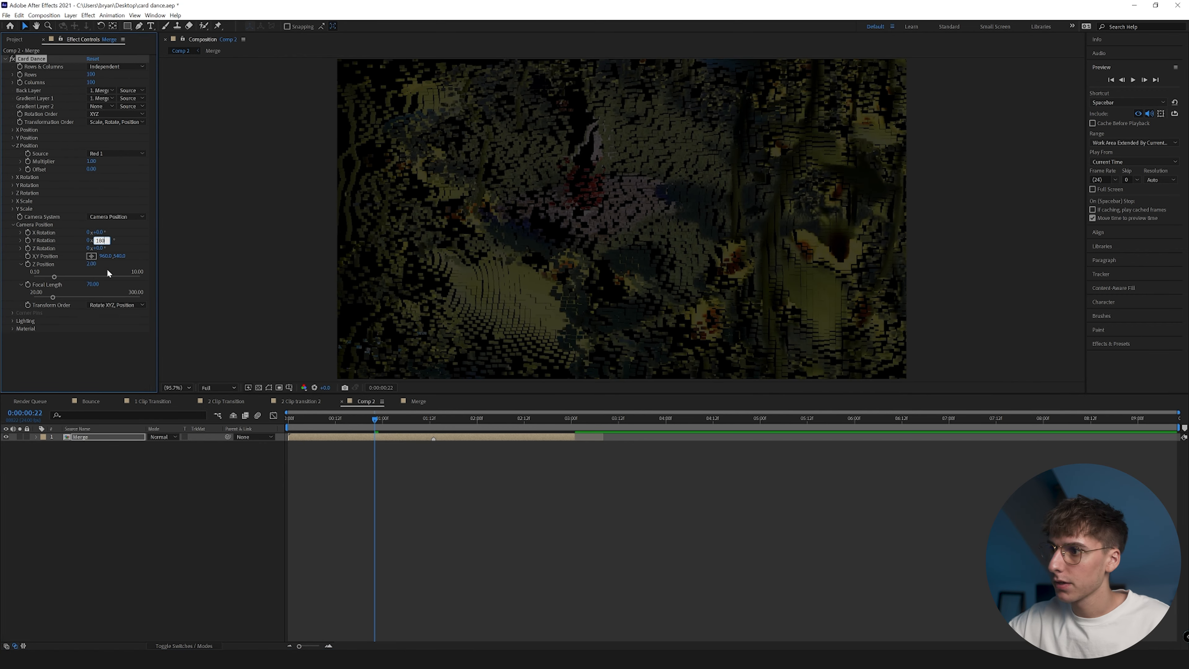
text(80)
key(Return)
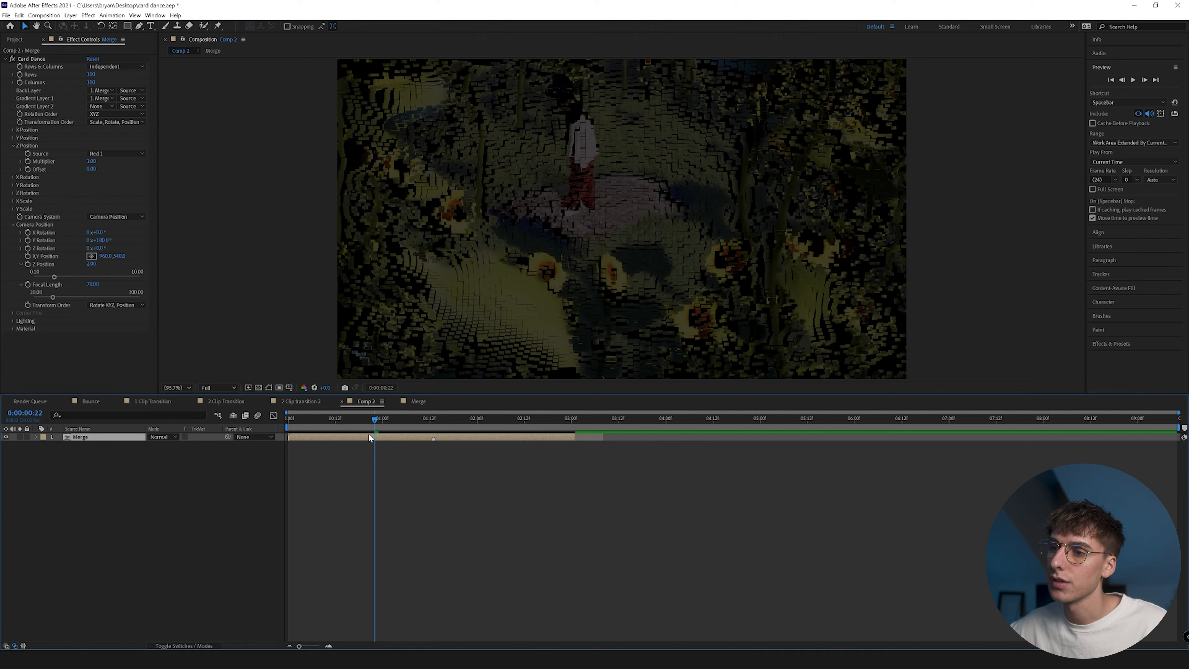
click(29, 245)
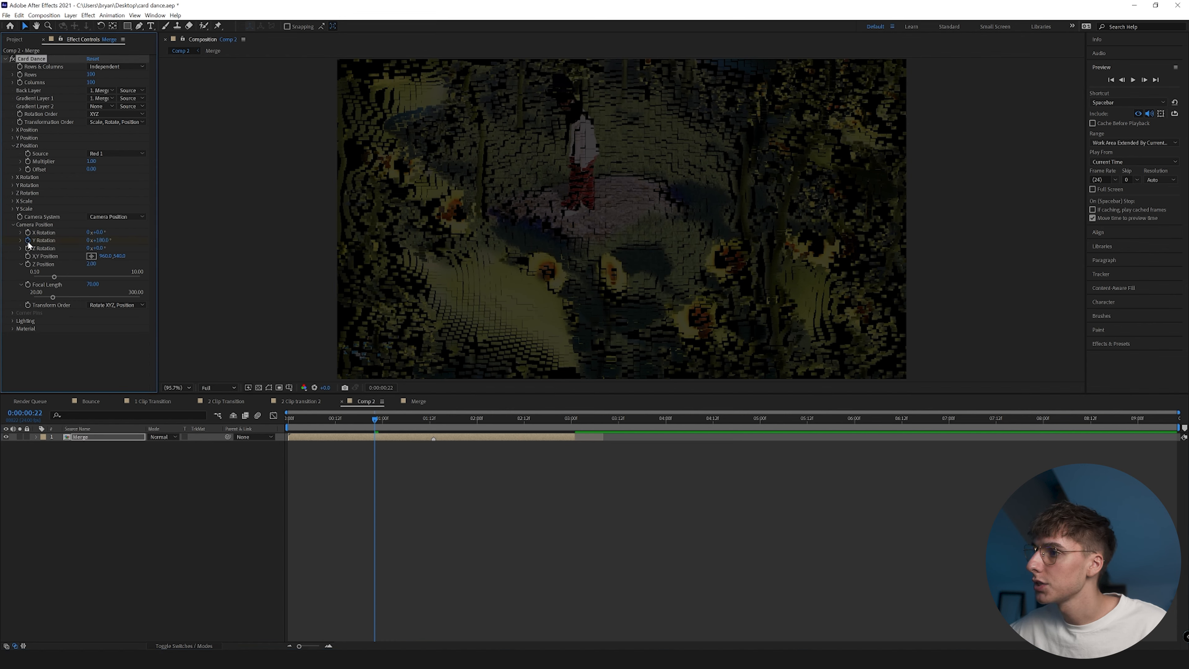
Step: Set the Z Position Multiplier keyframe at 0:00:00:22 to 0
click(92, 161)
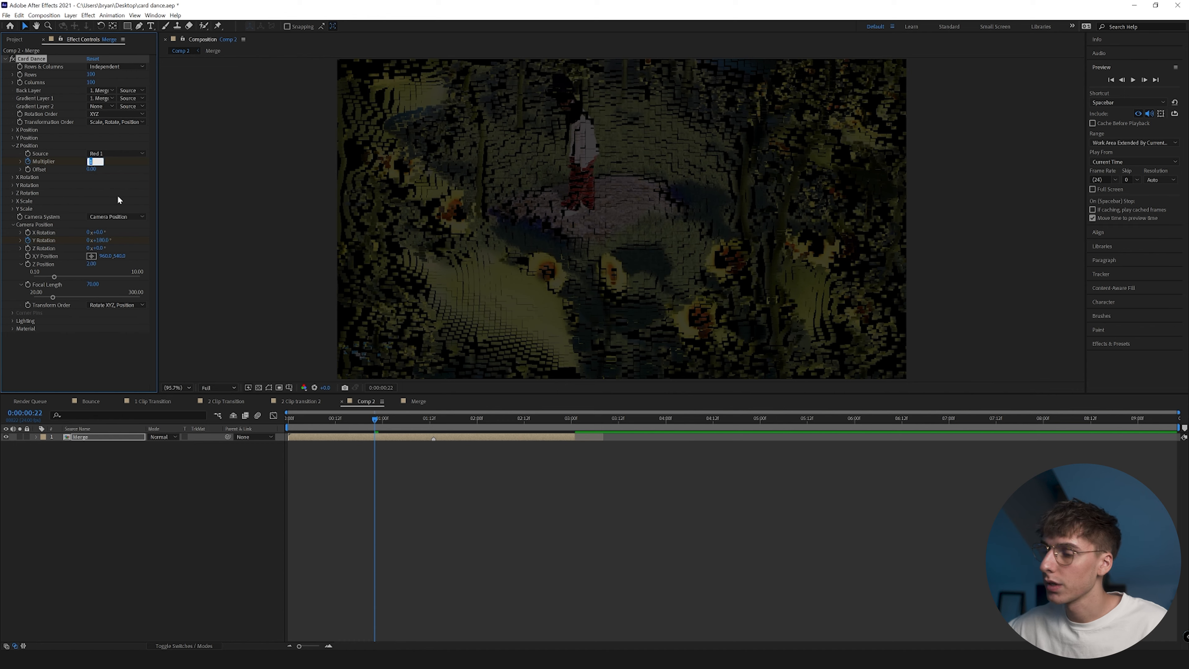
text(0)
key(Return)
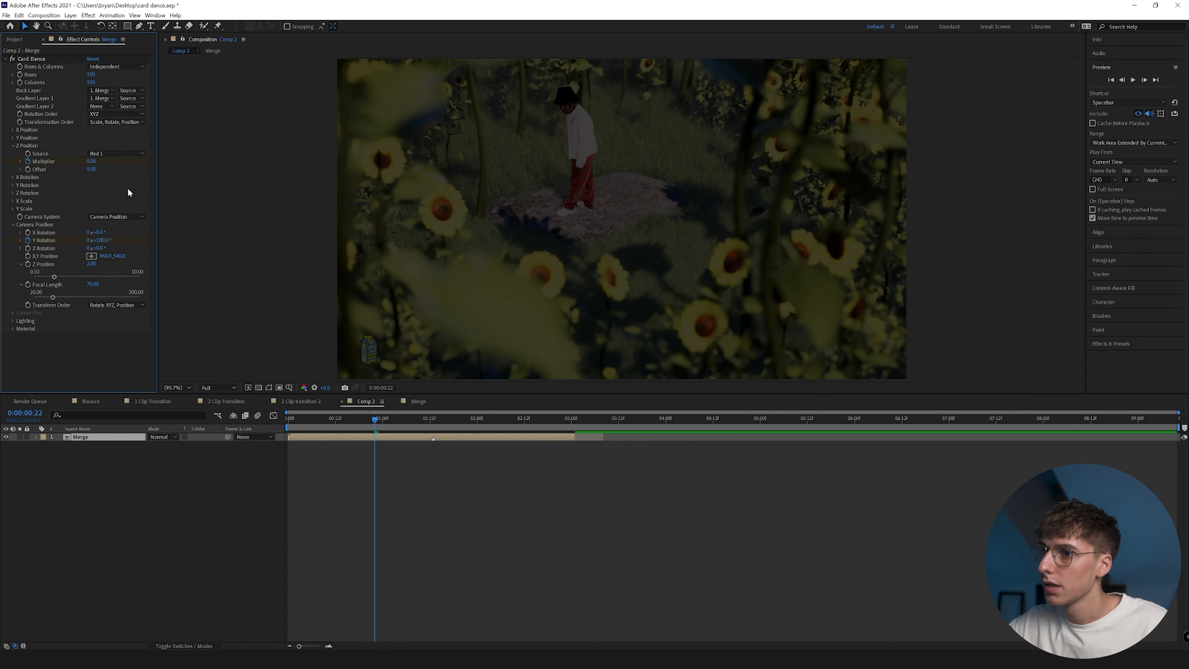
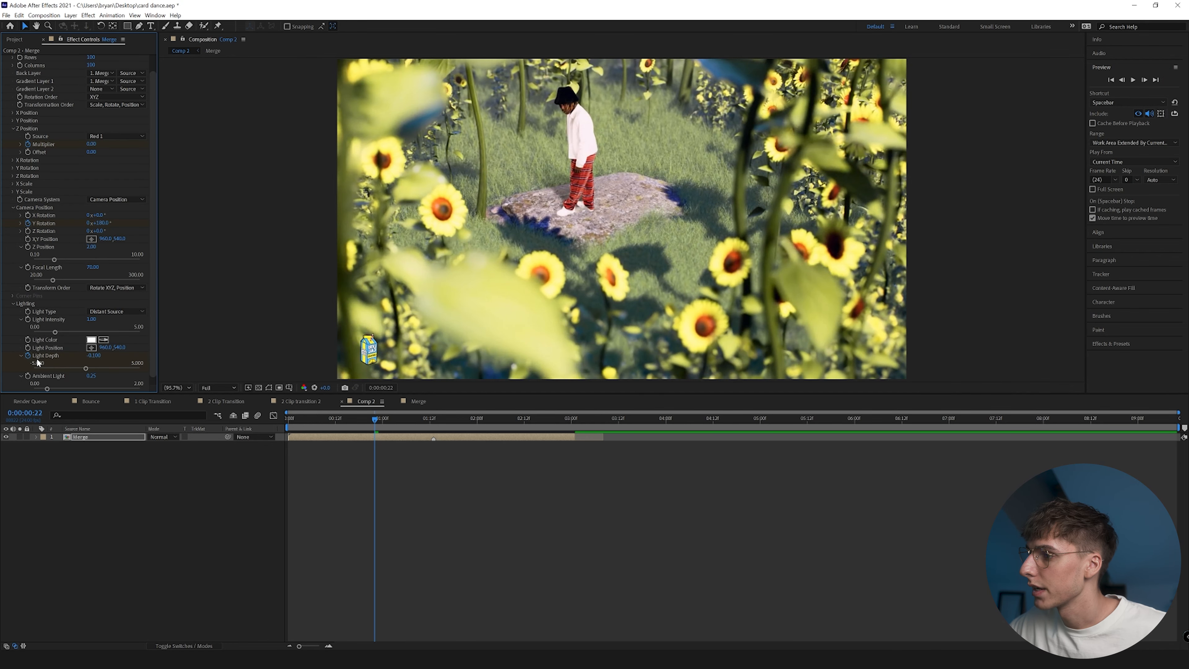
Step: Keyframe the Light Depth from -1 at 0:00:00:22 to 1 at 0:00:02:04
click(93, 356)
text(-1)
key(Return)
drag(437, 421, 497, 424)
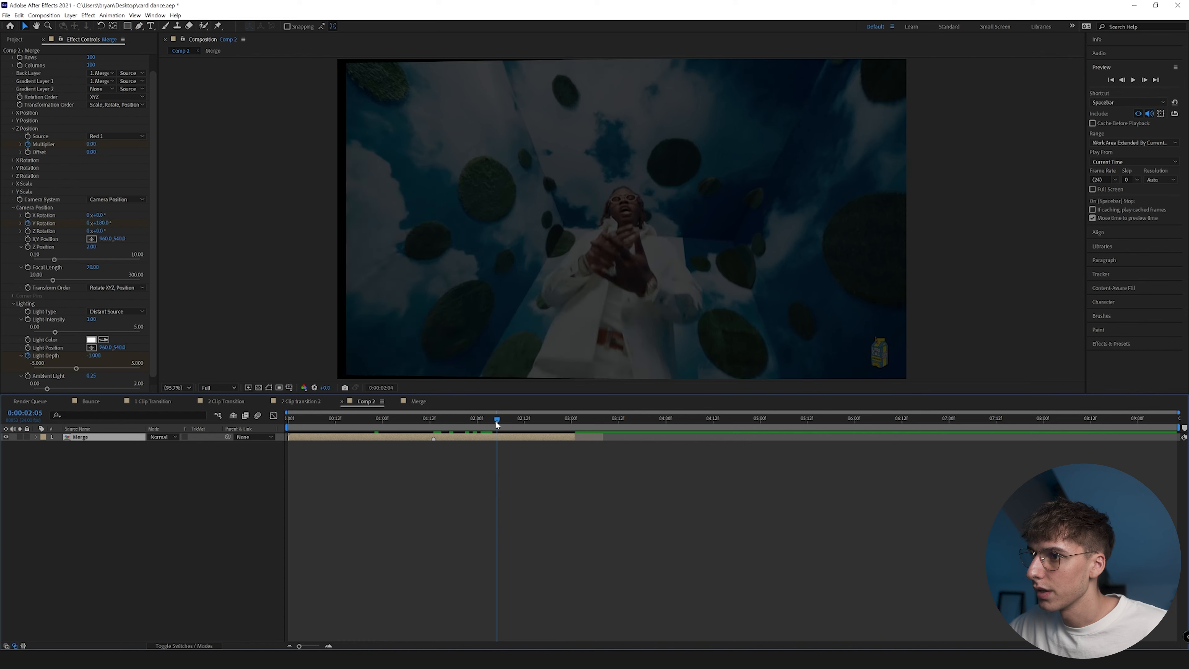
key(u)
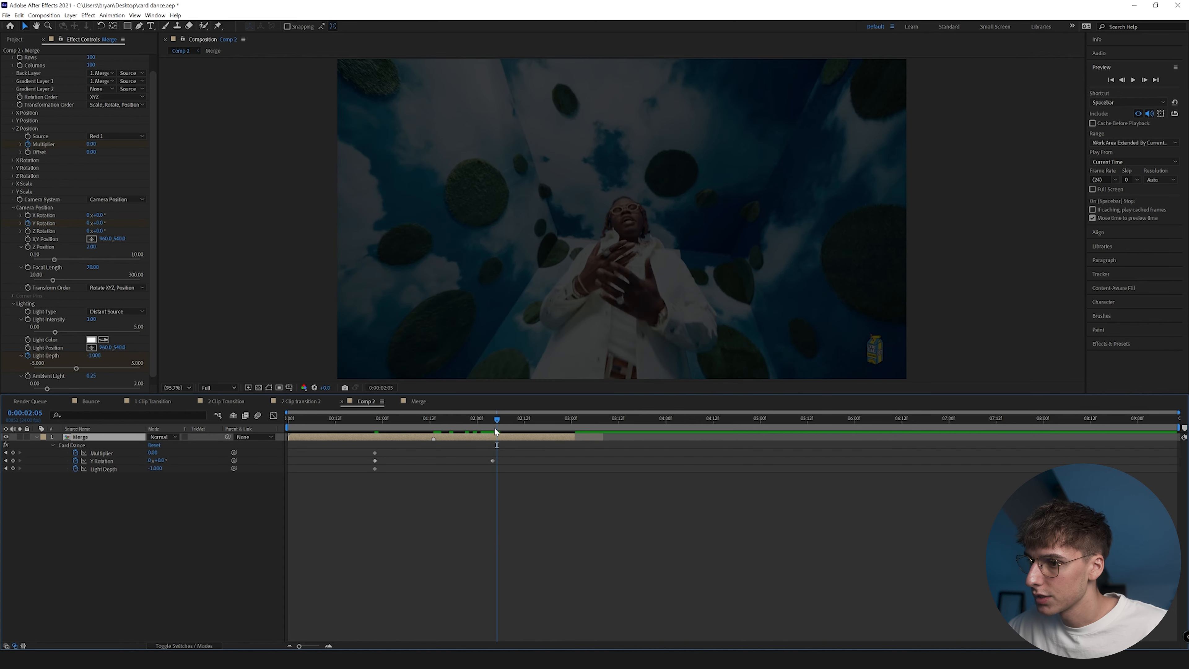
key(j)
click(93, 356)
text(1)
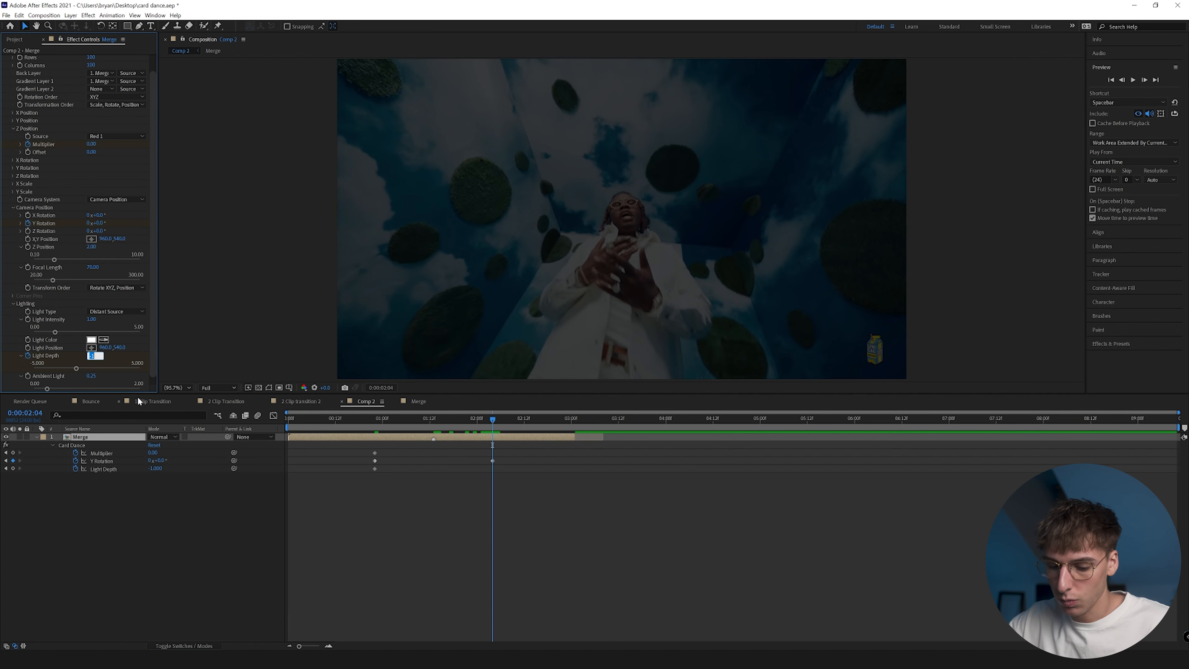
key(Return)
Step: Check the lighting throughout the camera rotation between 0:00:00:22 and 0:00:02:04
drag(430, 416, 435, 422)
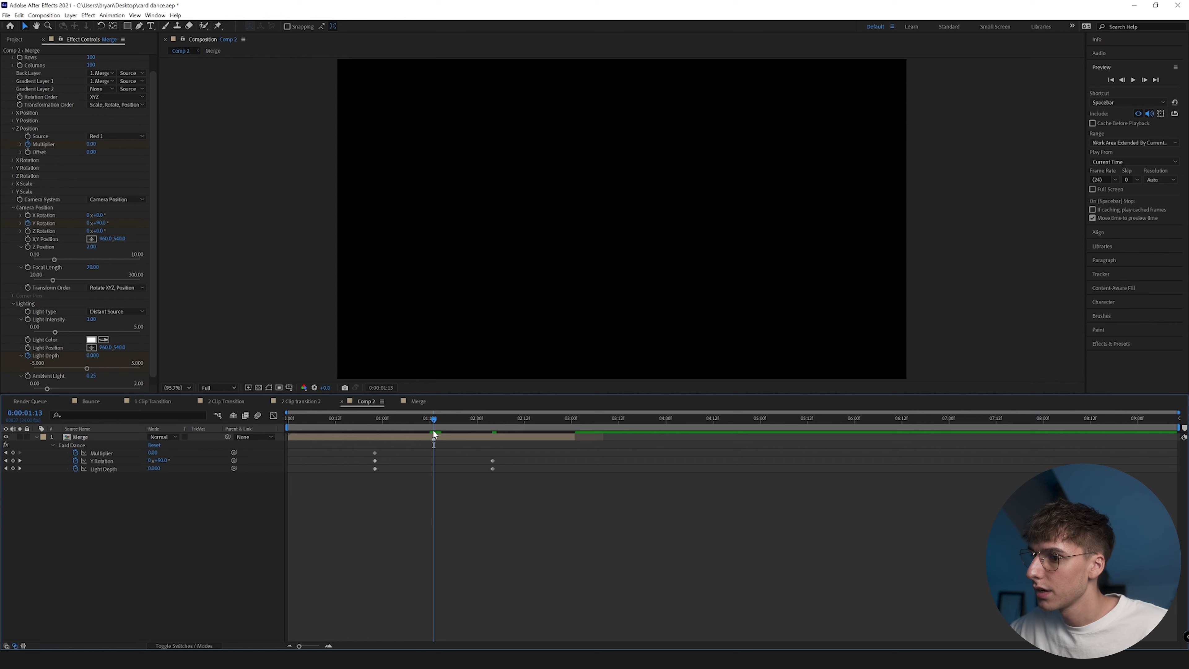
drag(433, 418, 375, 423)
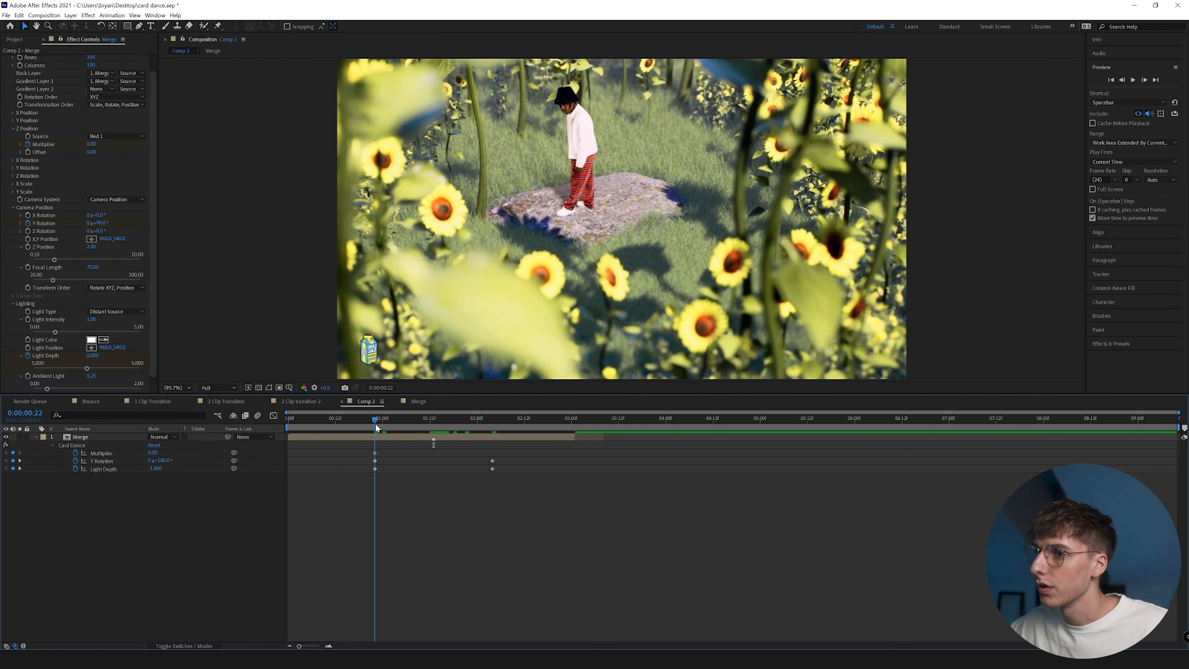
drag(487, 423, 378, 426)
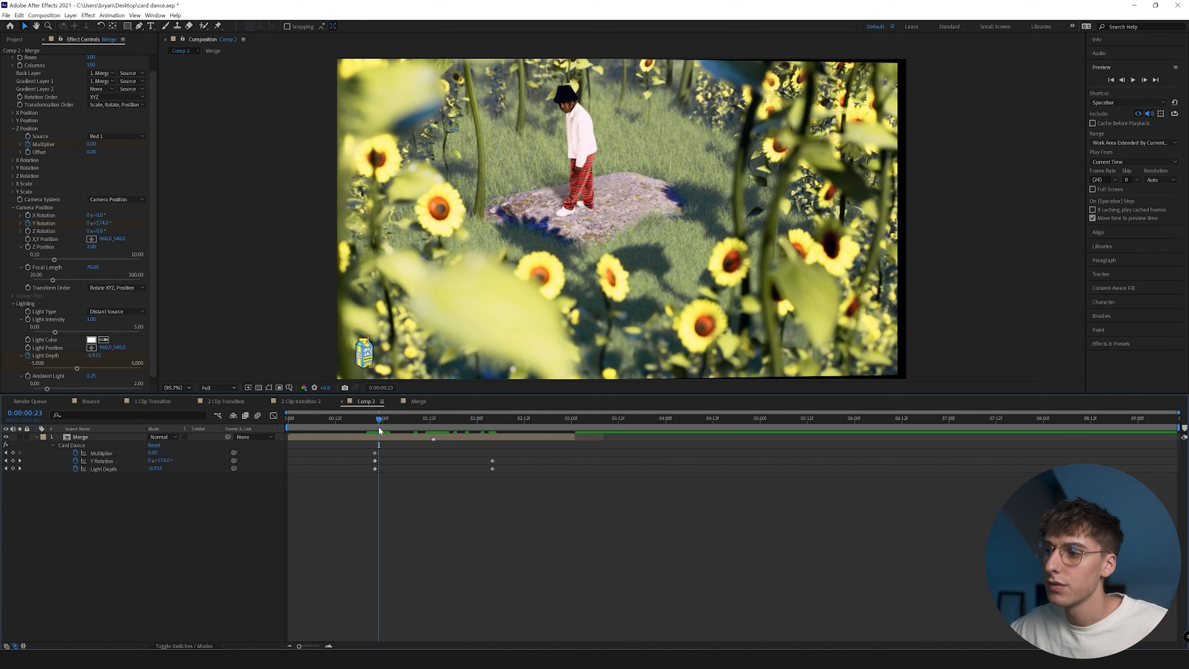
mouse_move(378, 418)
mouse_down()
mouse_move(436, 422)
mouse_move(373, 424)
mouse_up()
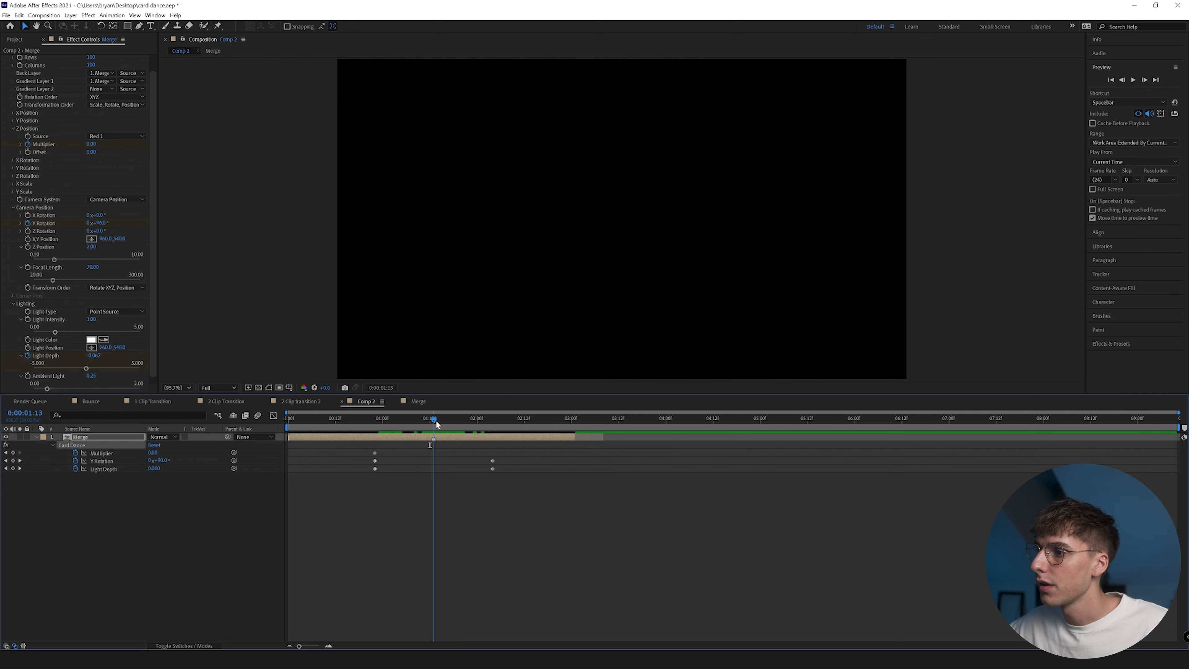
Step: Set the Light Type to Distant Source, check the frame at 0:00:01:06, and collapse the expanded lighting sliders
click(116, 311)
click(112, 328)
click(405, 419)
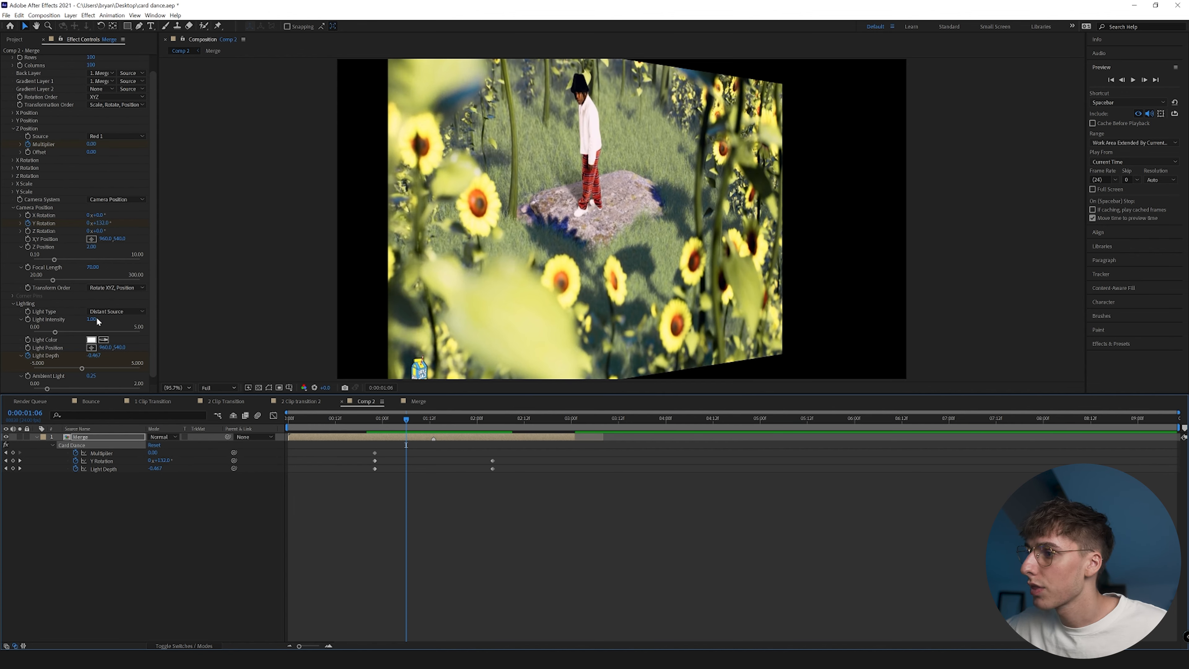
click(22, 319)
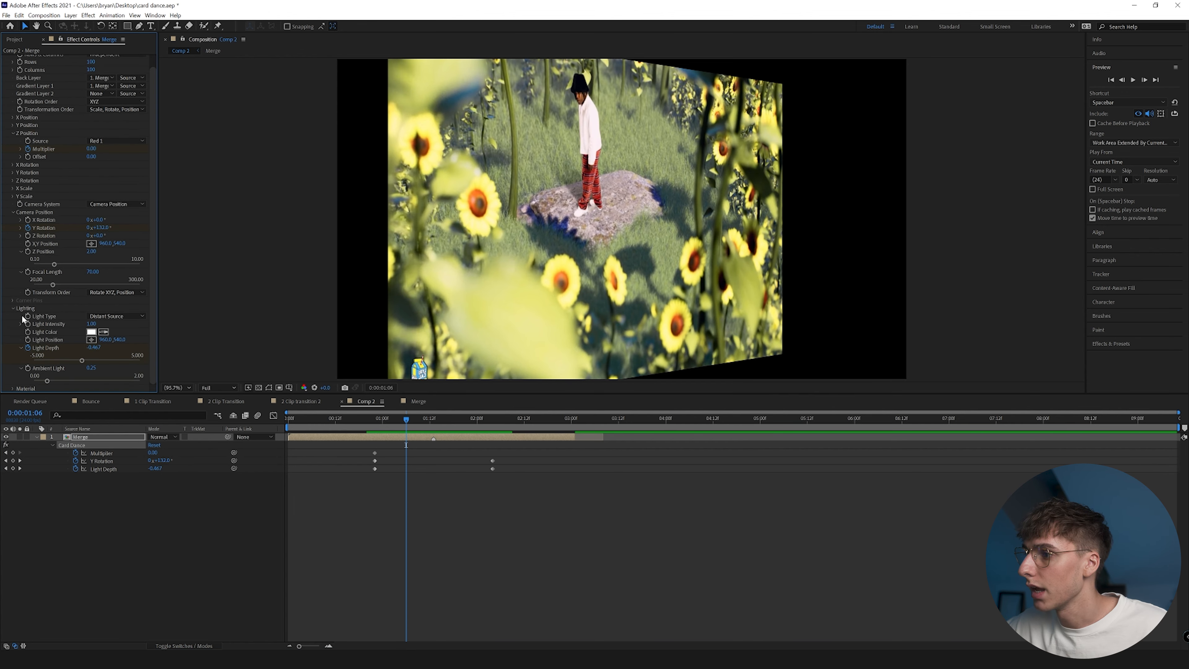
click(20, 347)
click(20, 369)
Step: Keyframe the Z Position Multiplier to 2.30 at the 0:00:01:13 marker and back to 0 at 0:00:02:04
click(376, 421)
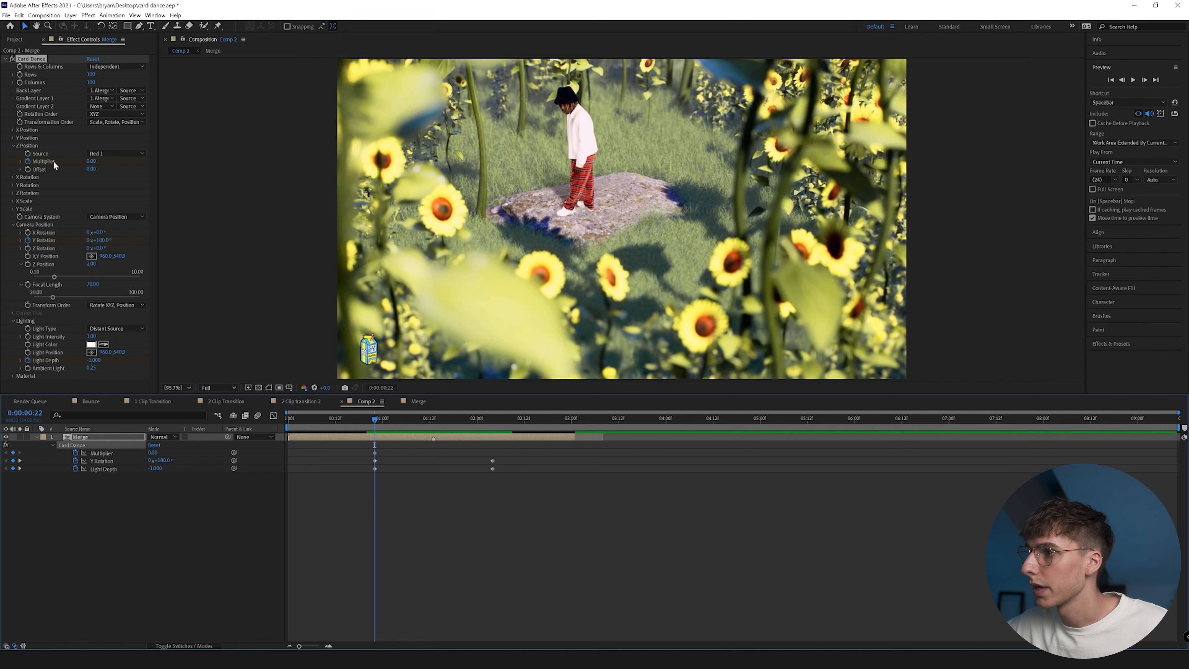
click(433, 422)
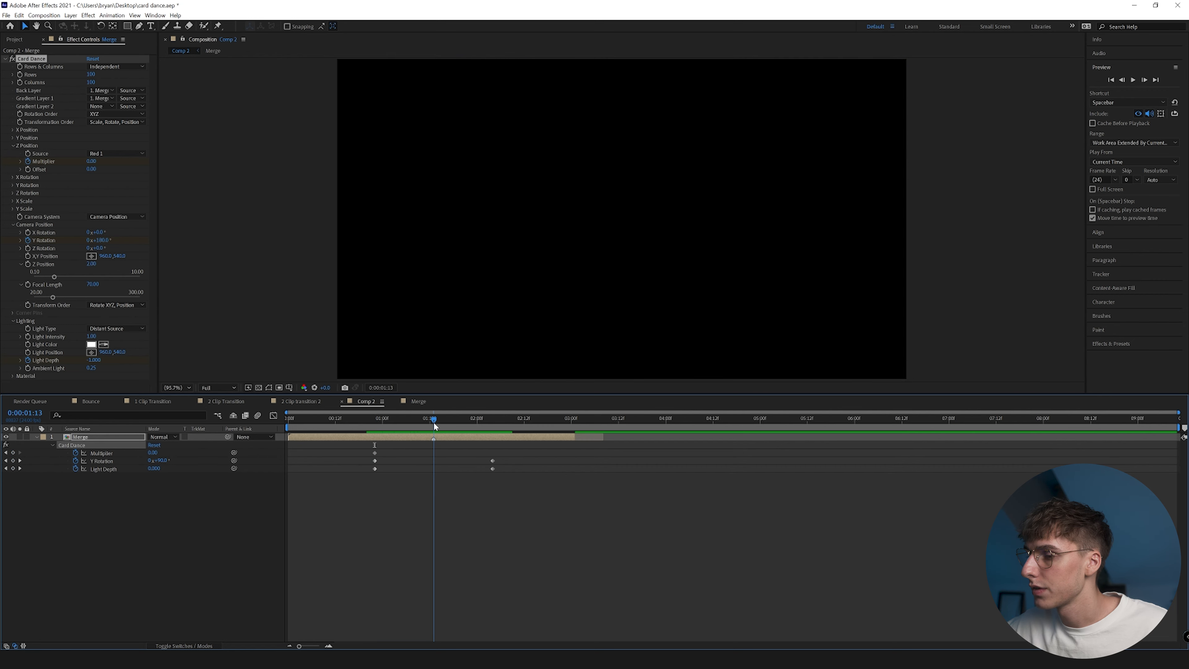
mouse_move(91, 161)
mouse_down()
mouse_move(120, 163)
mouse_move(104, 163)
mouse_up()
drag(461, 423, 490, 429)
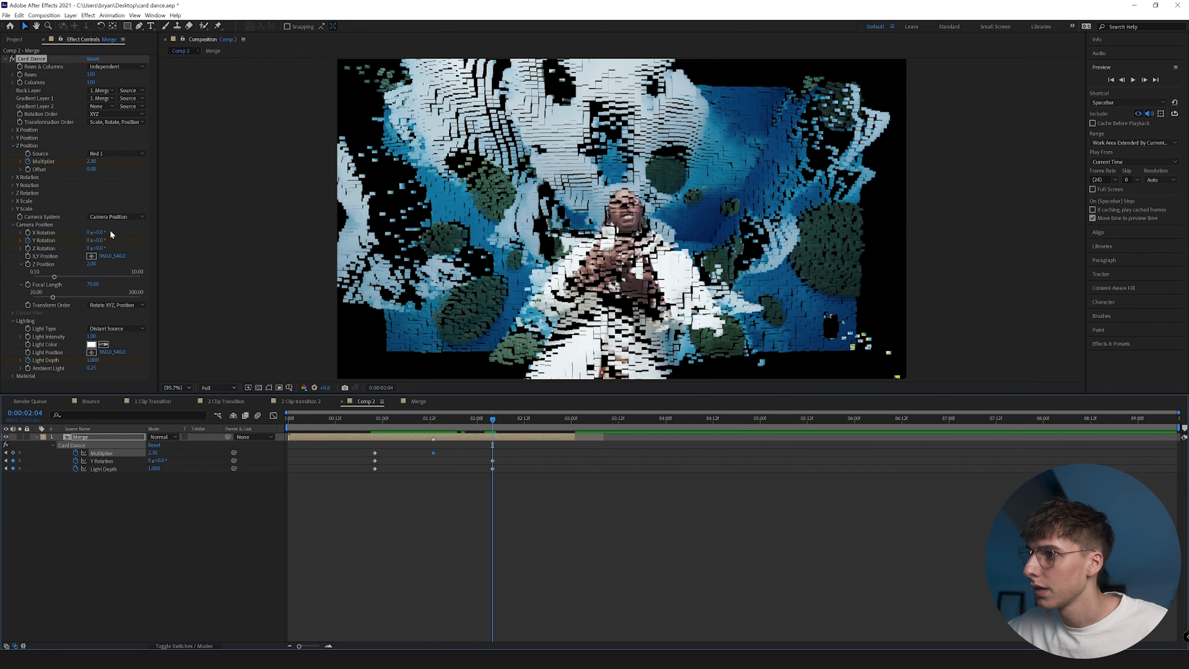
click(91, 162)
key(Return)
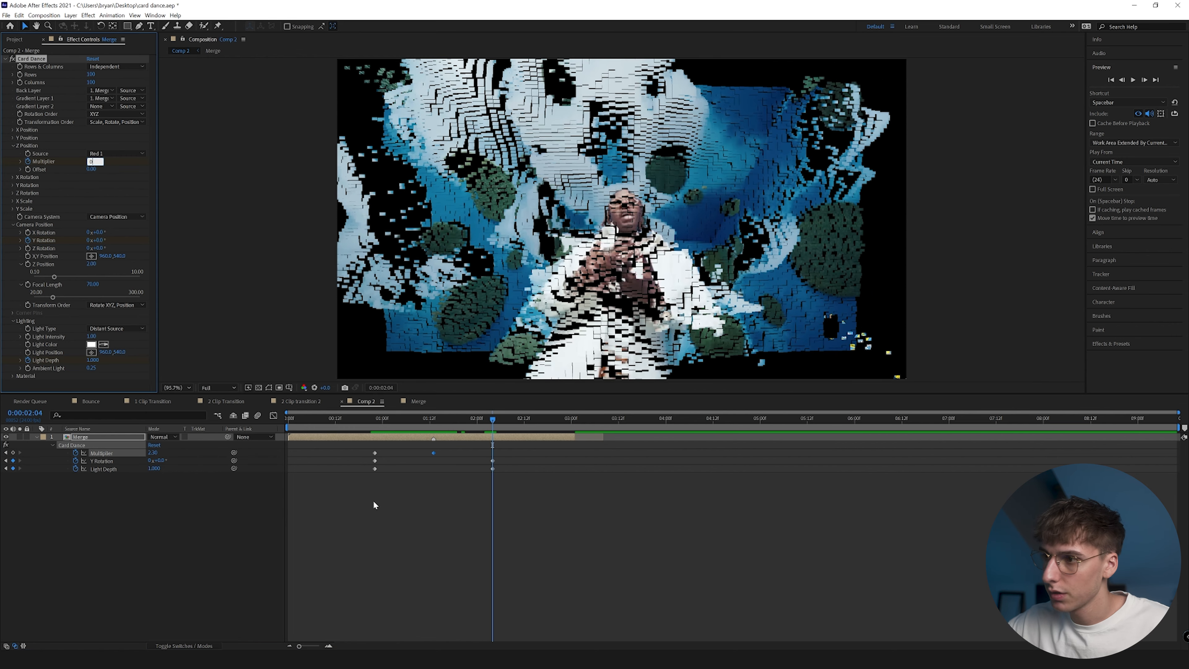
Step: Review the card scatter and rotation through the first half of the transition
click(374, 493)
click(370, 417)
drag(370, 417, 461, 425)
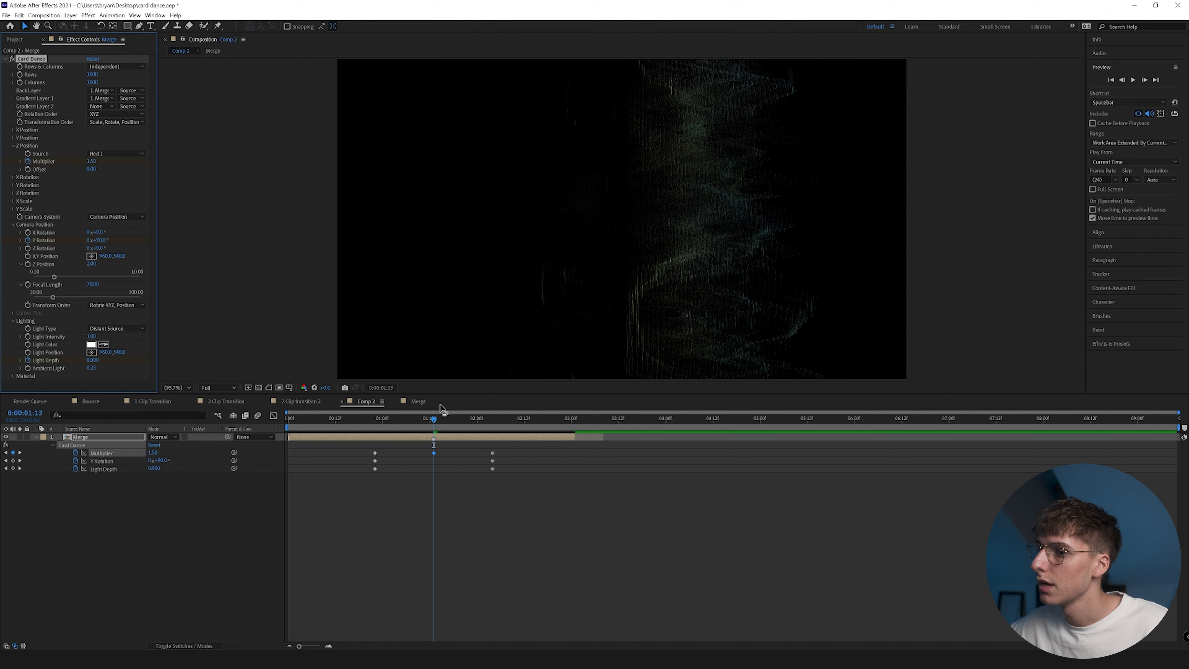
Step: Apply Easy Ease to all Multiplier, Y Rotation and Light Depth keyframes on the Merge layer
drag(513, 454, 366, 481)
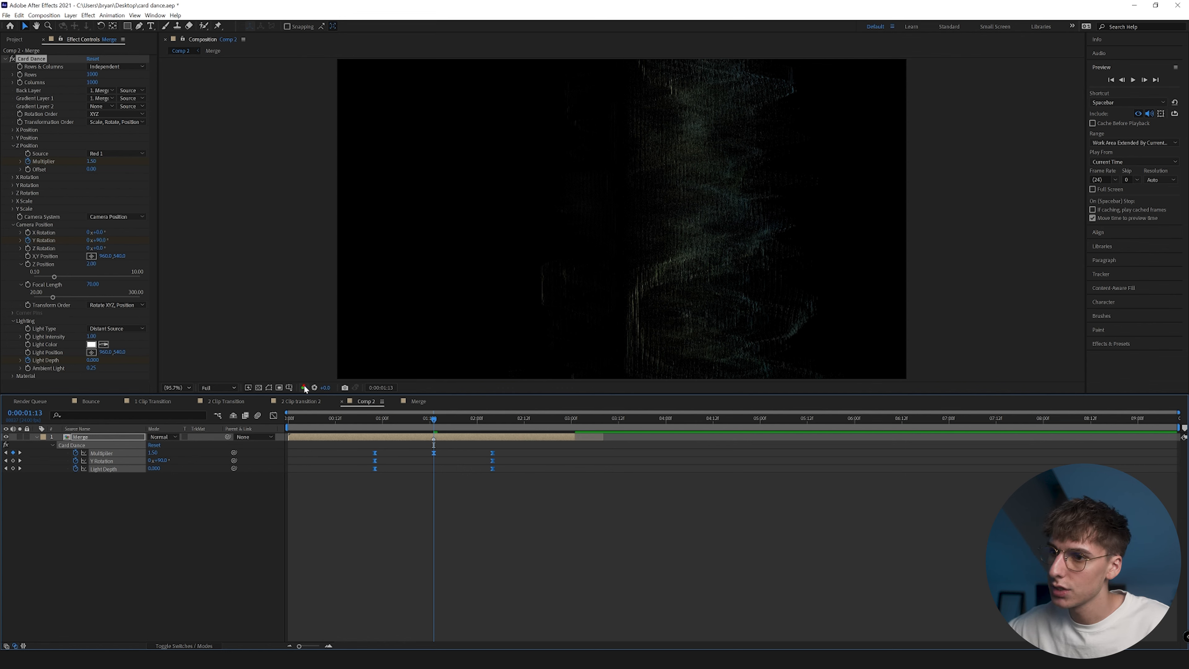
Step: Place Screenshot_1.jpg below the Merge layer in Comp 2 as a background and trim it to end with the Merge clip
click(437, 506)
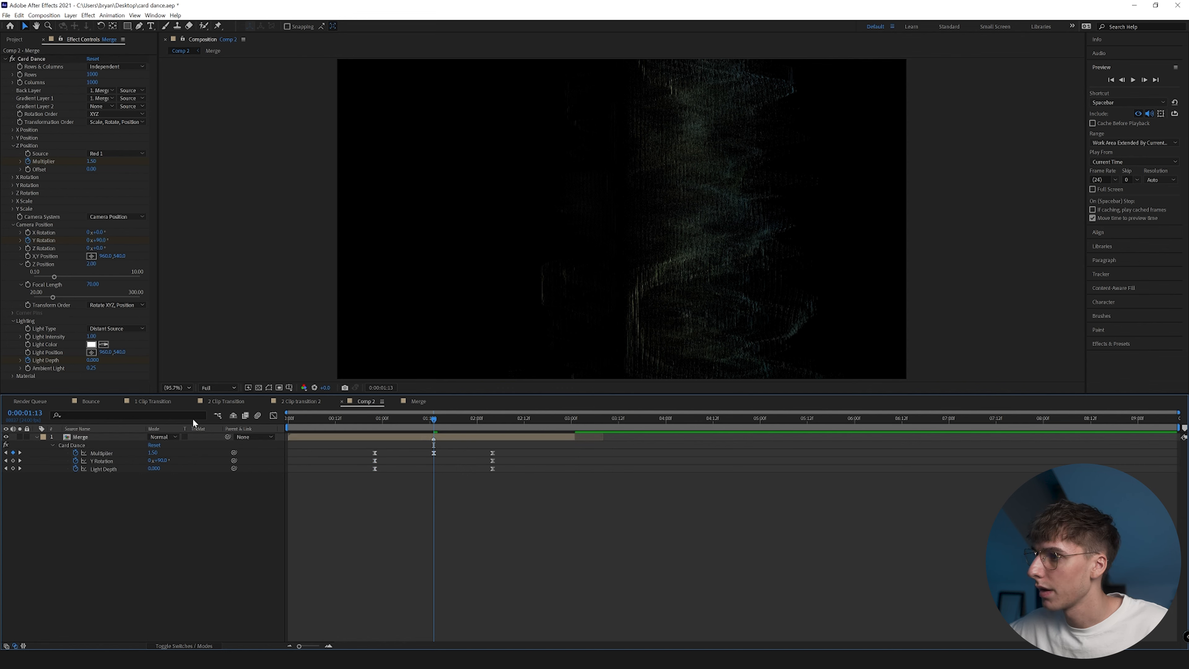
click(15, 40)
drag(28, 194, 168, 498)
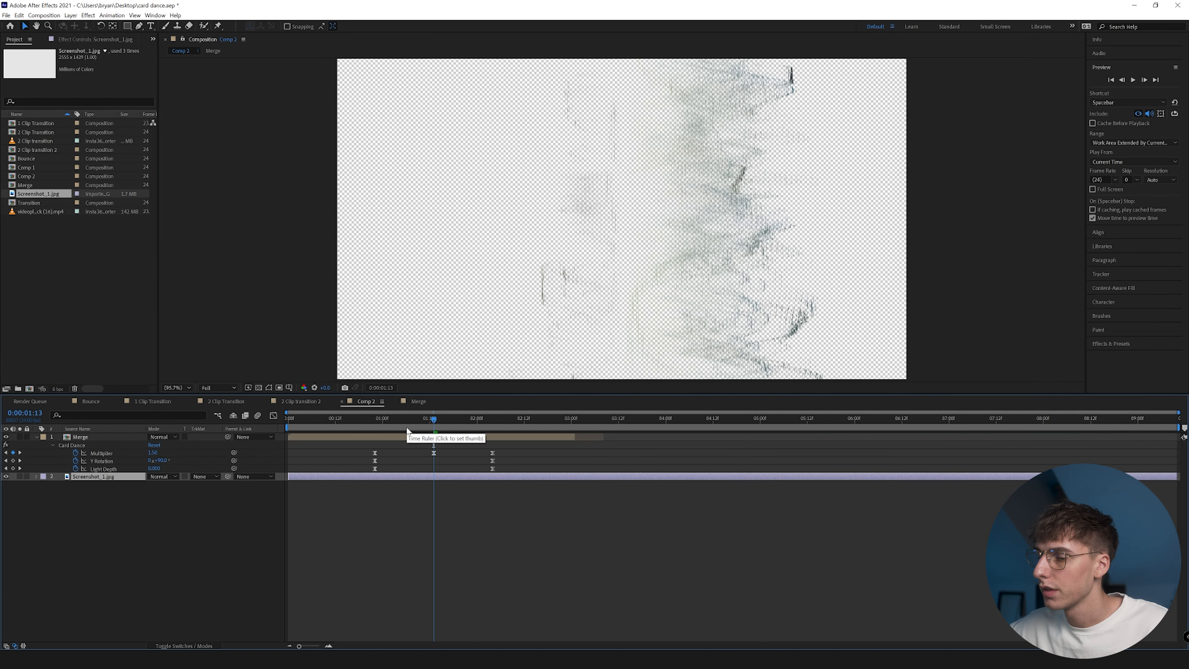
drag(406, 430, 575, 419)
key(ctrl+shift+d)
key(Delete)
click(434, 430)
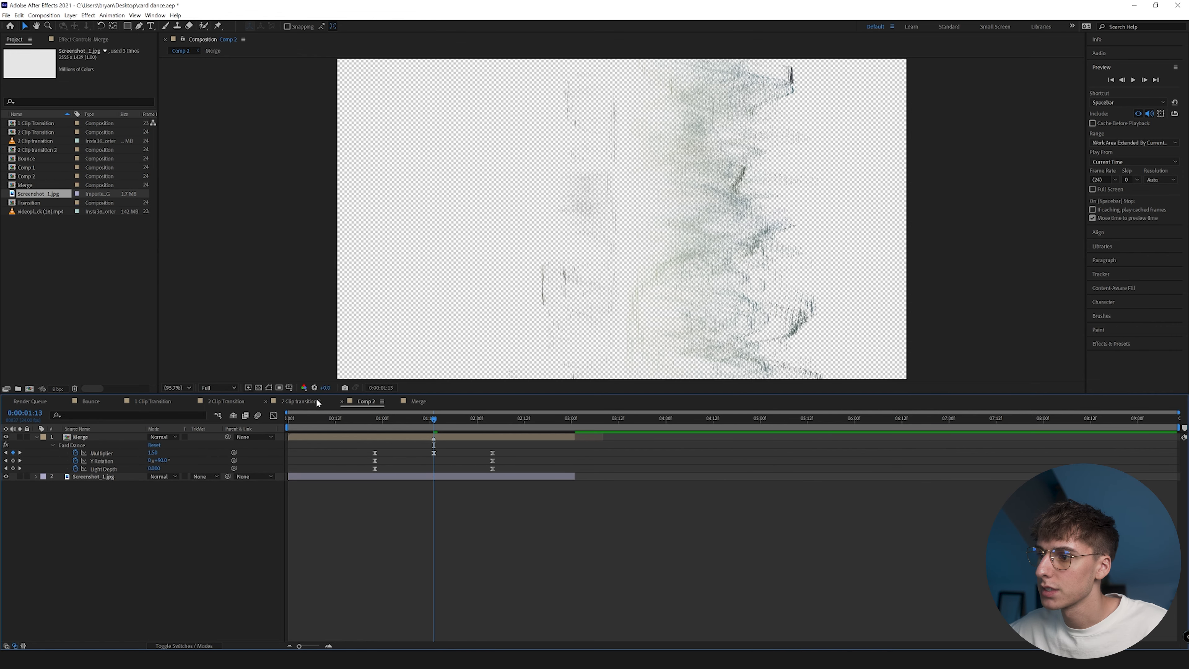
Step: Compare the scattered cards at 0:00:01:13 with and without the Screenshot_1.jpg background and the transparency grid
click(5, 477)
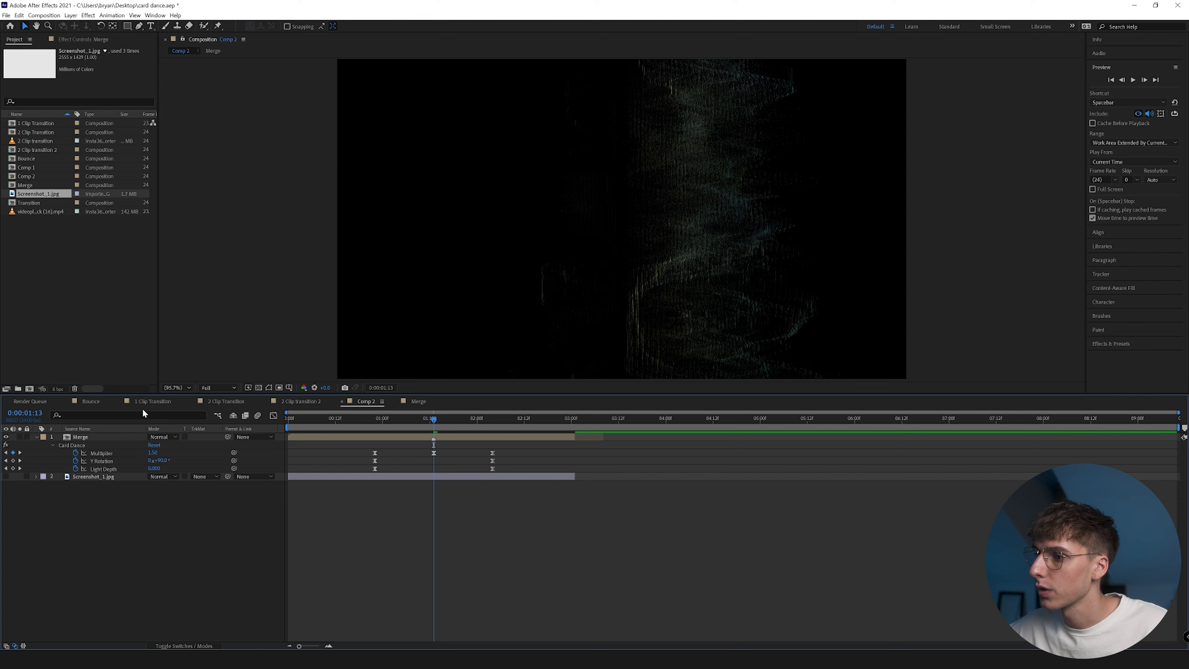
click(259, 388)
click(259, 388)
click(258, 388)
click(258, 387)
click(259, 388)
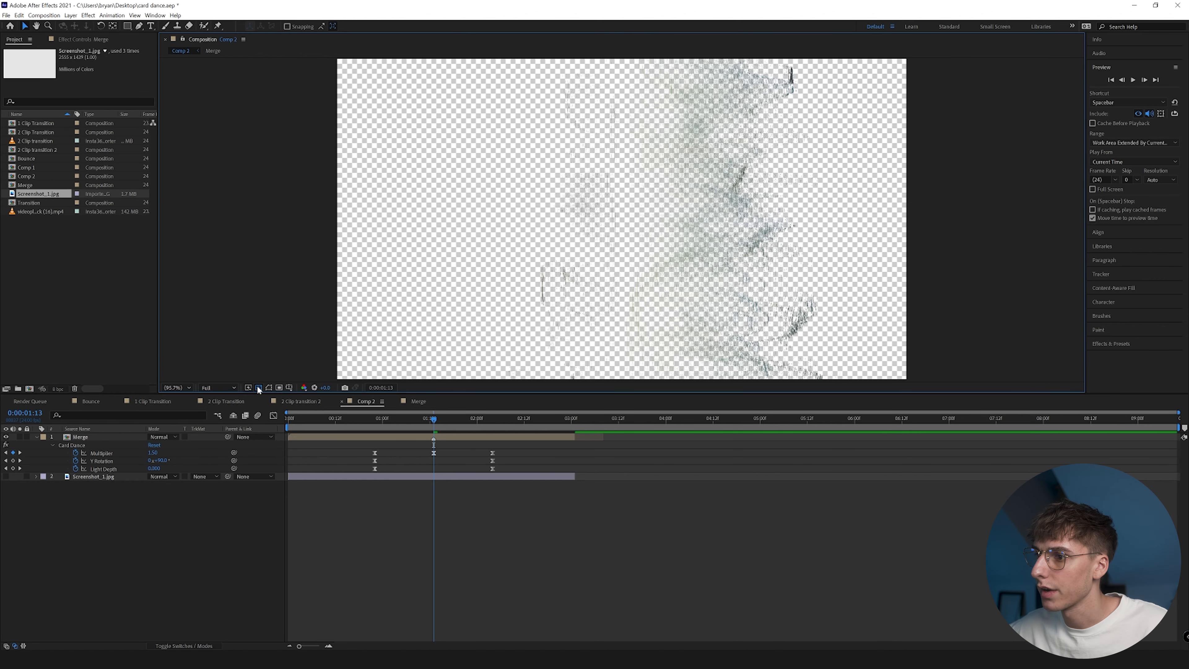
click(258, 388)
click(259, 387)
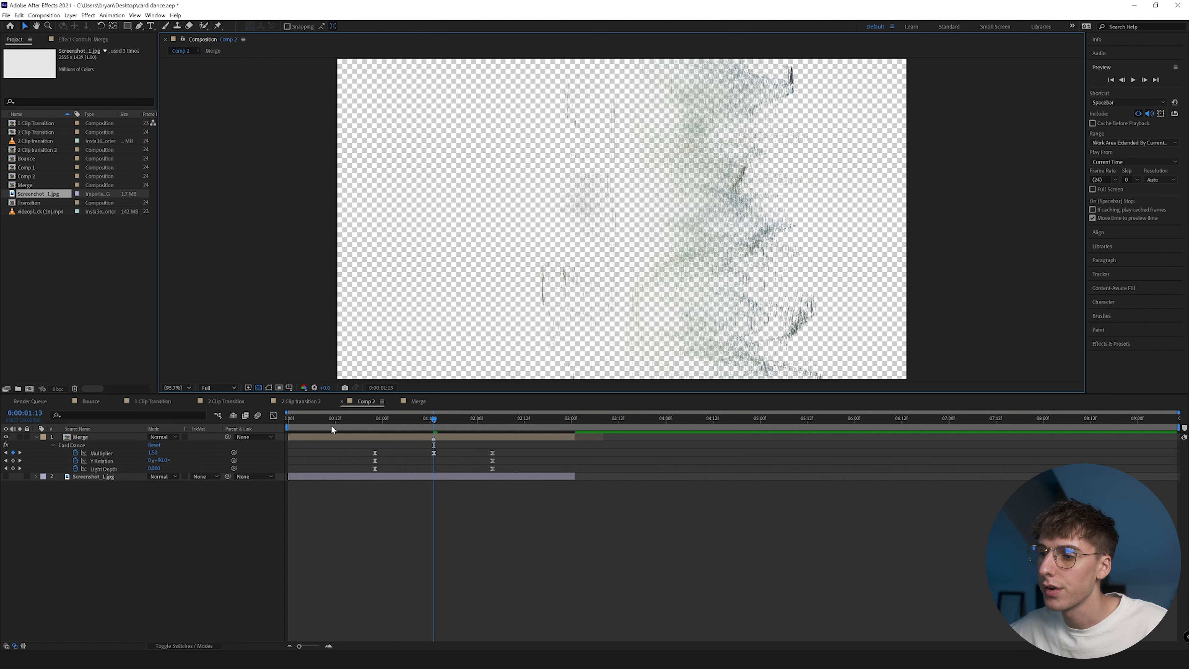
click(259, 387)
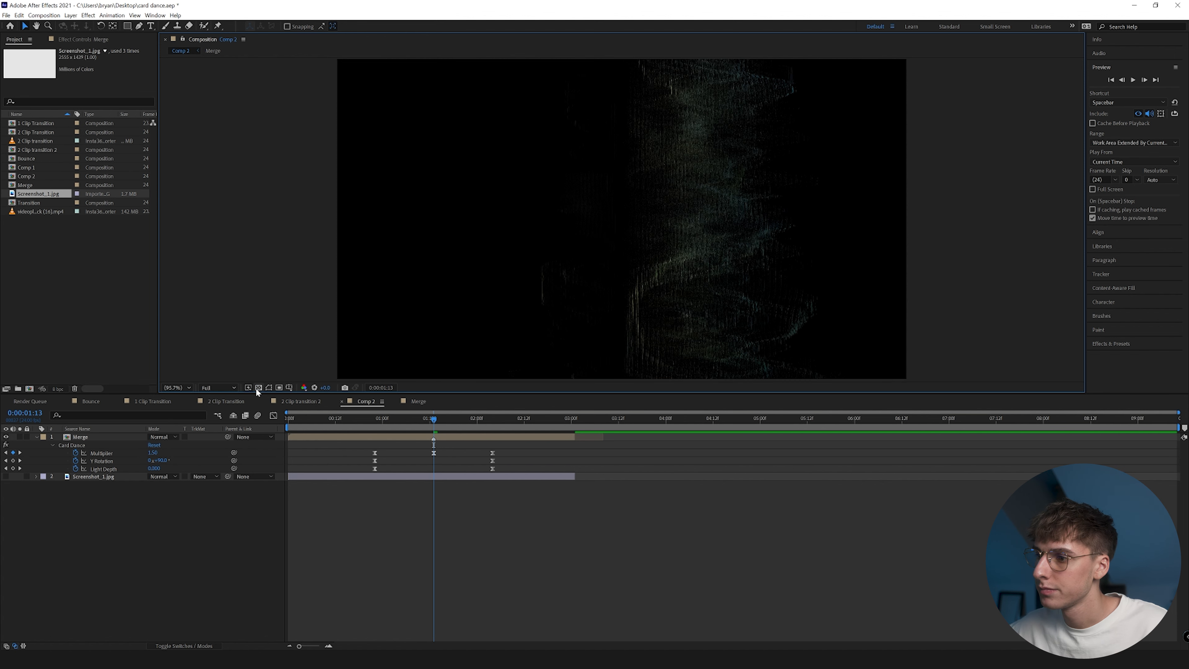
click(6, 476)
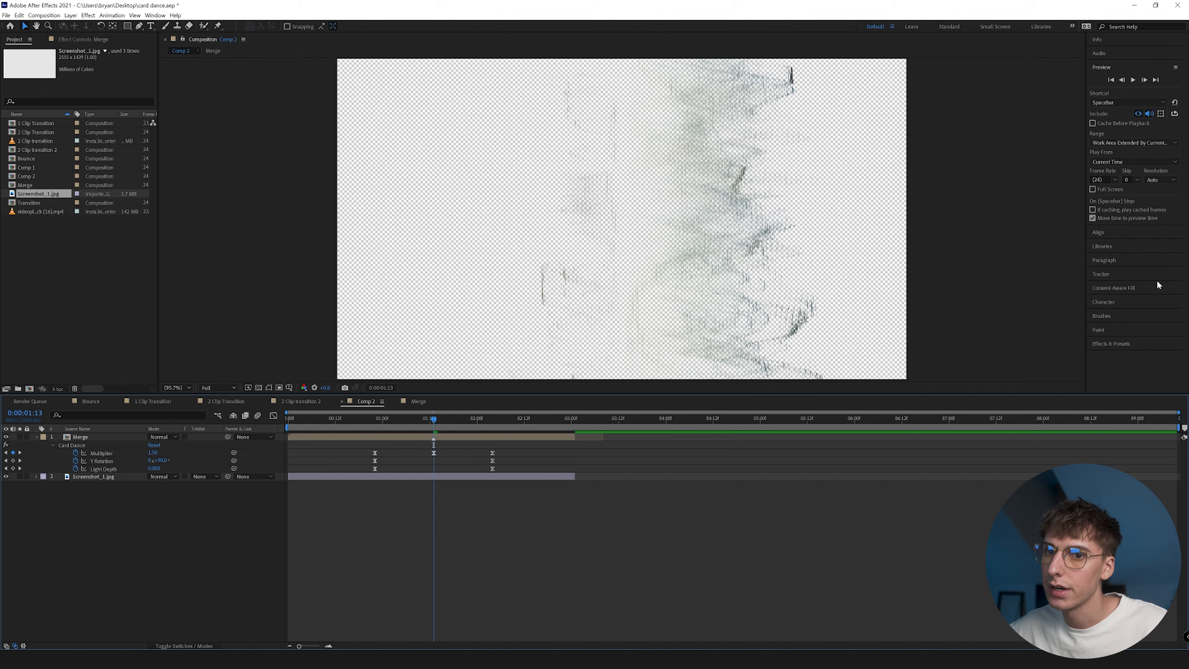
Step: Find the Drop Shadow effect and apply it to the Merge layer after Card Dance
click(59, 479)
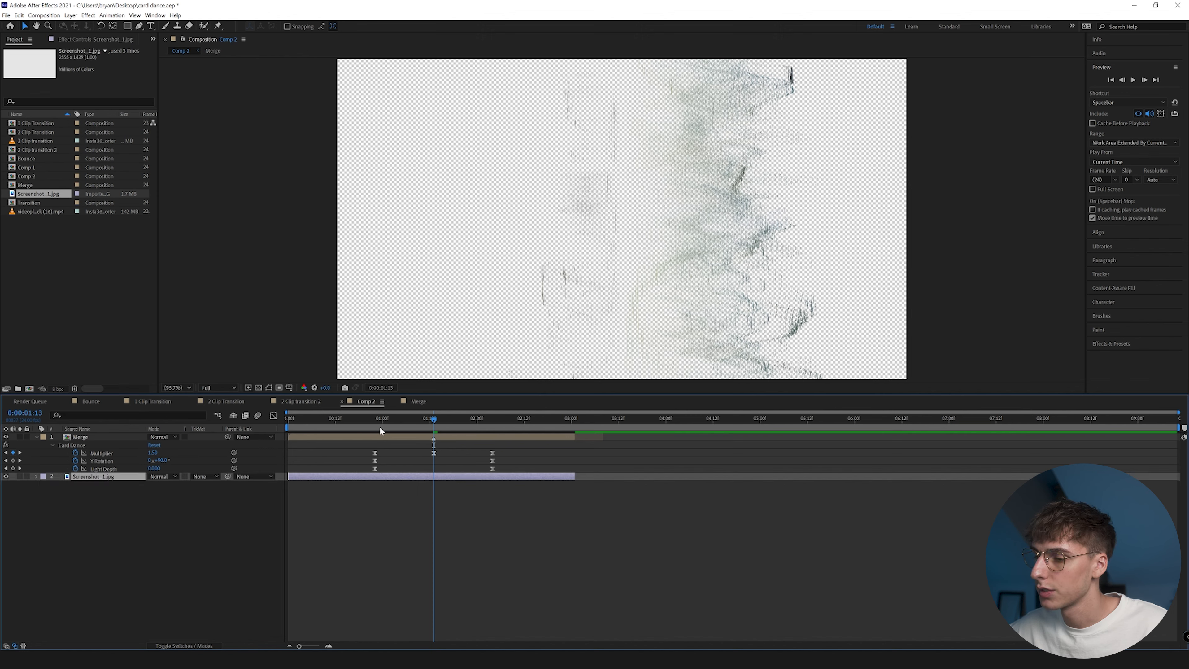
key(ctrl+5)
text(drop)
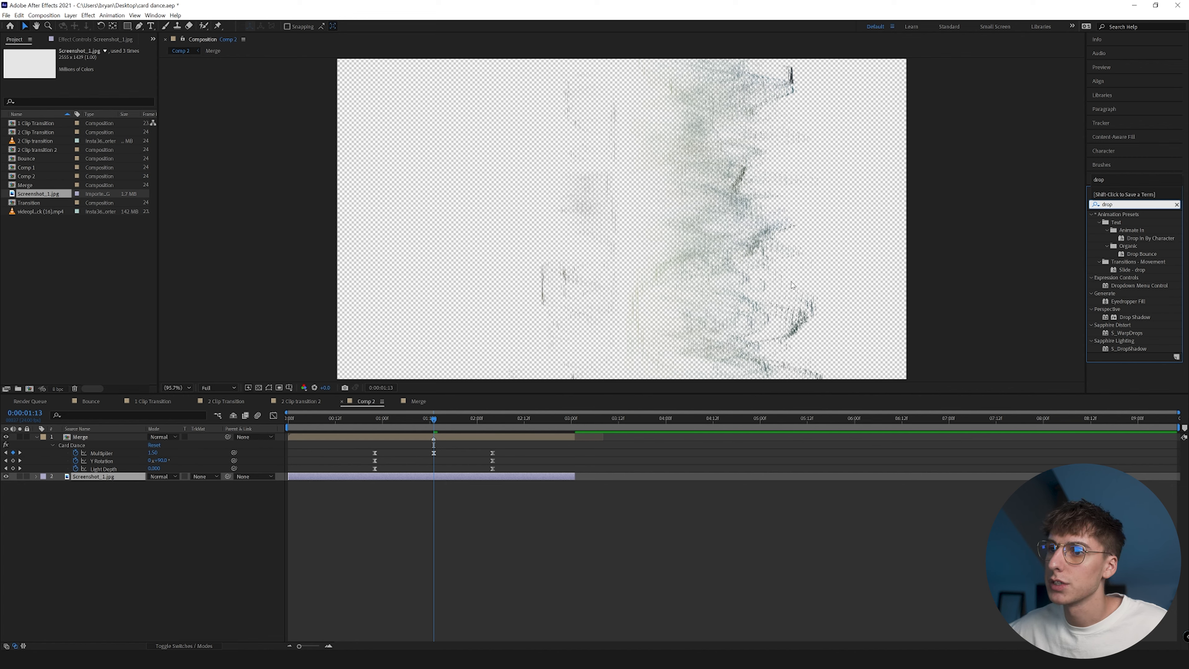
click(69, 39)
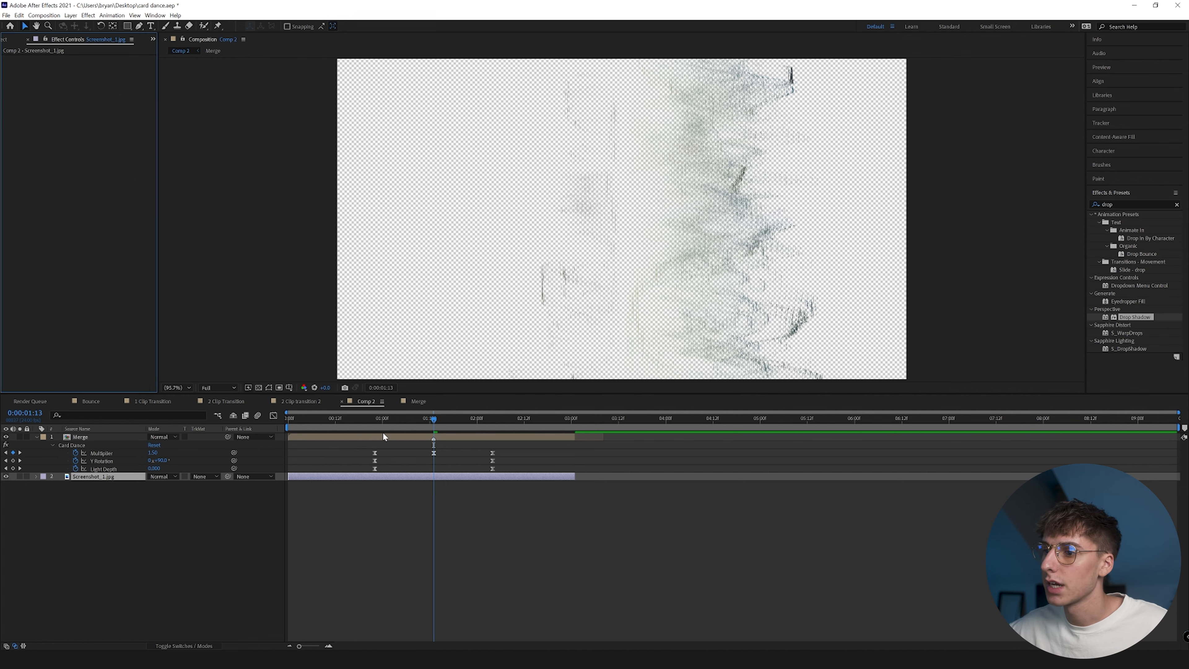
click(482, 437)
drag(1135, 317, 89, 365)
scroll(10, 66, up, 3)
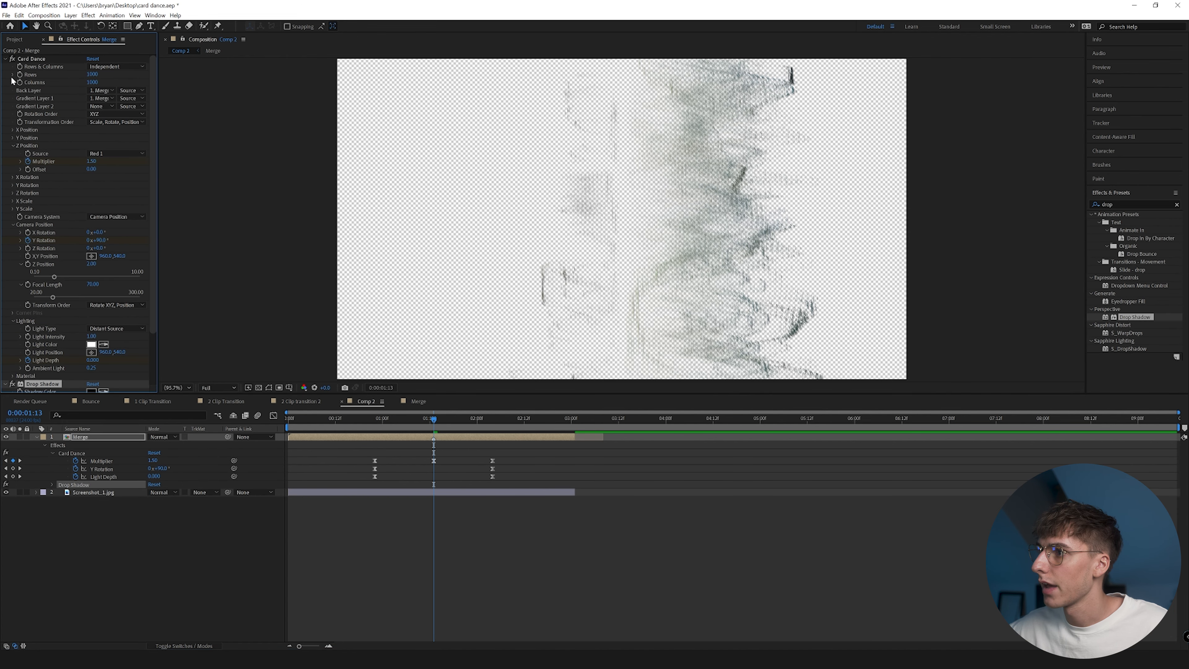
Step: Set the Drop Shadow's Opacity to 100%, Distance to 0 and Softness to about 12 on the Merge layer
click(5, 60)
drag(90, 82, 277, 100)
mouse_move(90, 117)
mouse_down()
mouse_move(61, 126)
mouse_move(97, 125)
mouse_up()
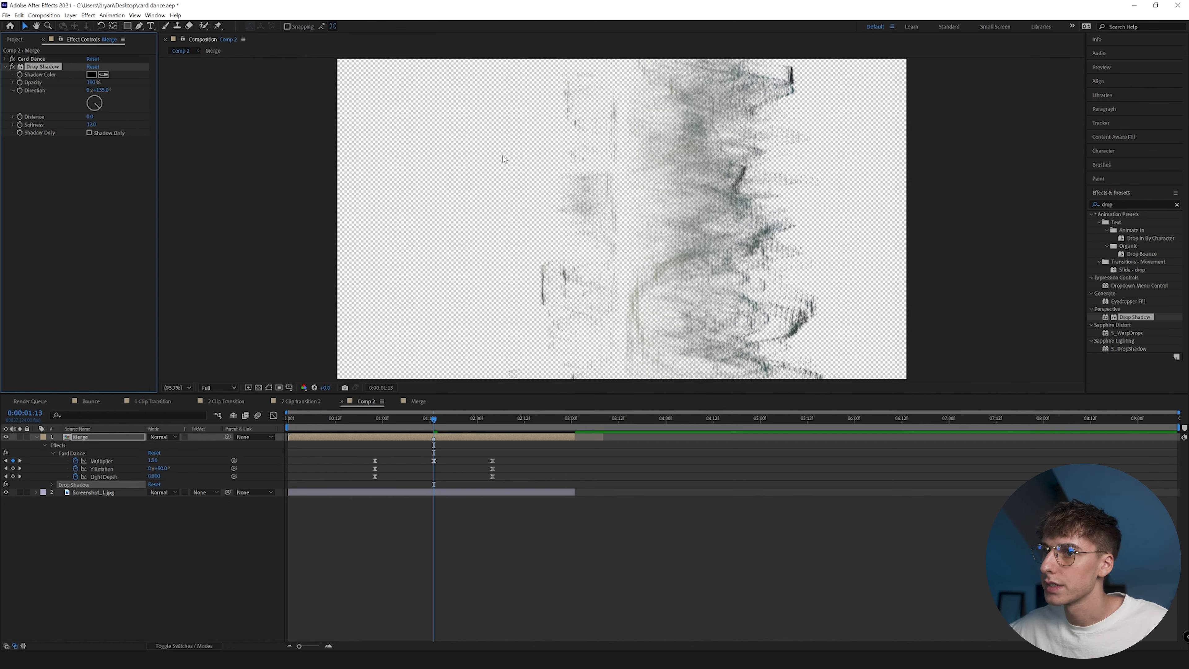
Step: Apply Deep Glow to the Merge layer and keyframe its Exposure at 0:00:00:22, 0:00:01:13 and 0:00:02:04, using 0.35 for the middle keyframe
key(ctrl+5)
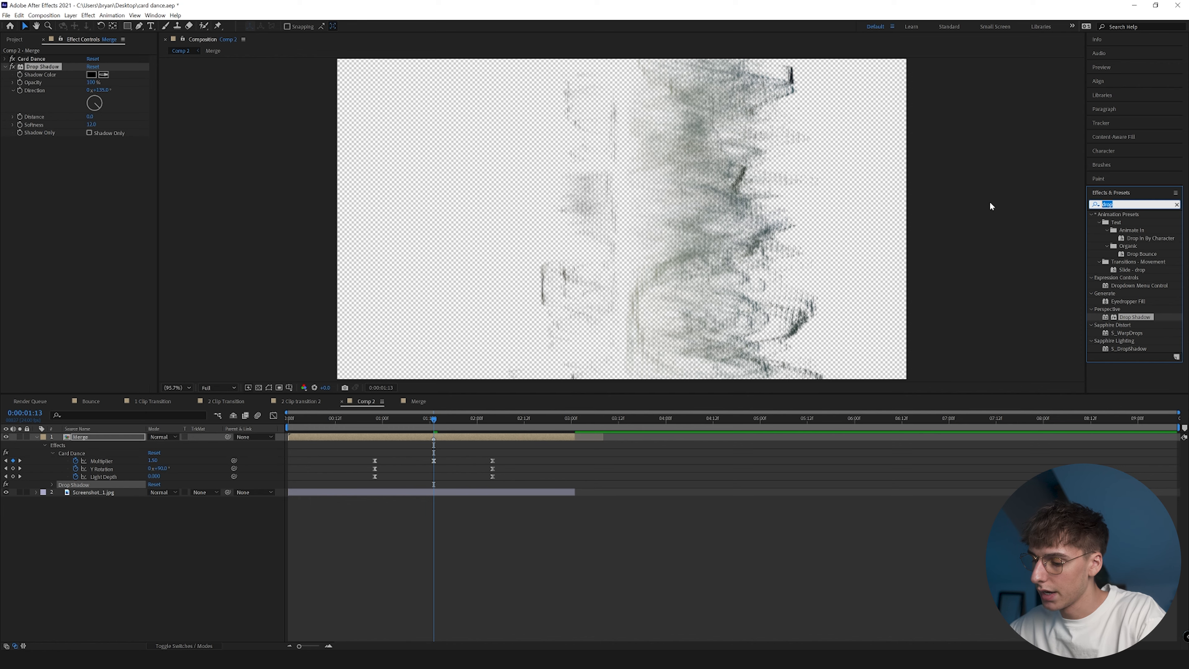
text(deep)
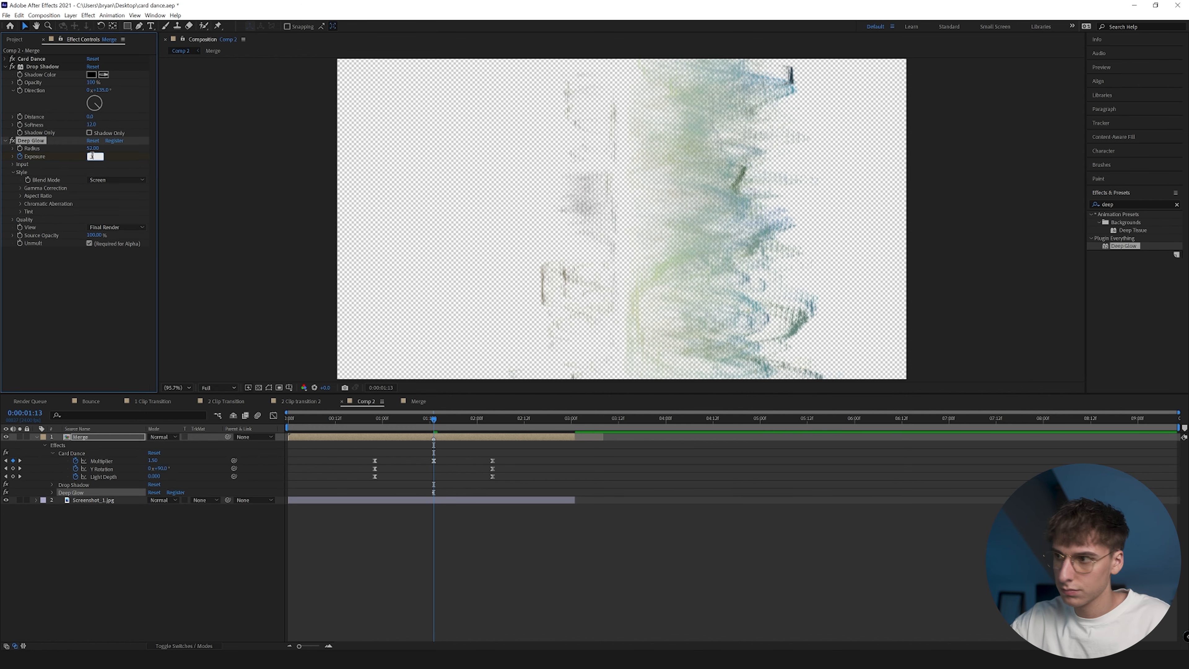
key(Return)
click(379, 420)
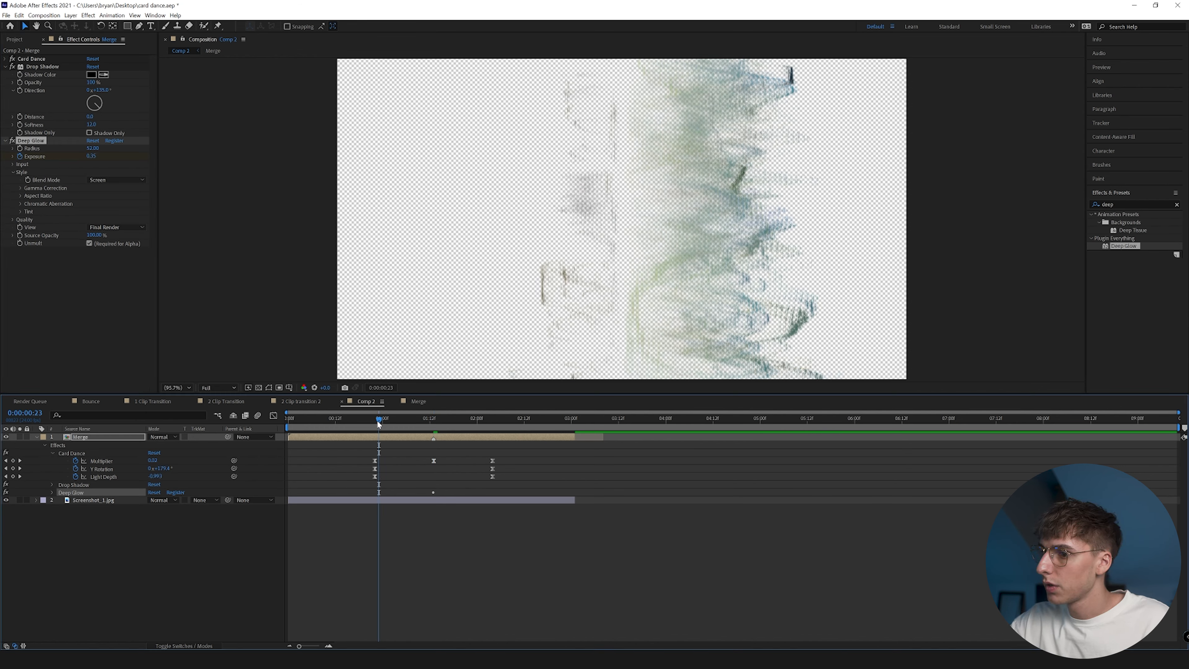
click(497, 421)
click(436, 421)
click(433, 422)
Step: Apply RSMB motion blur to the Merge layer and collapse the Drop Shadow and Deep Glow settings
click(1140, 205)
text(rsmb)
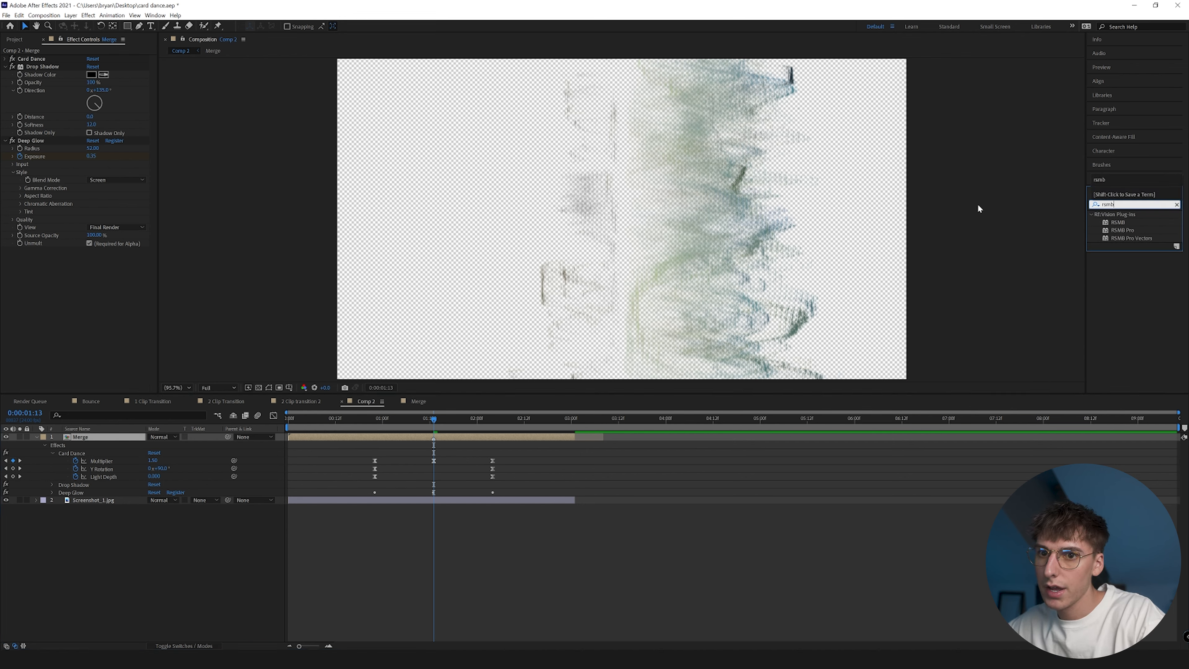
drag(1117, 222, 70, 274)
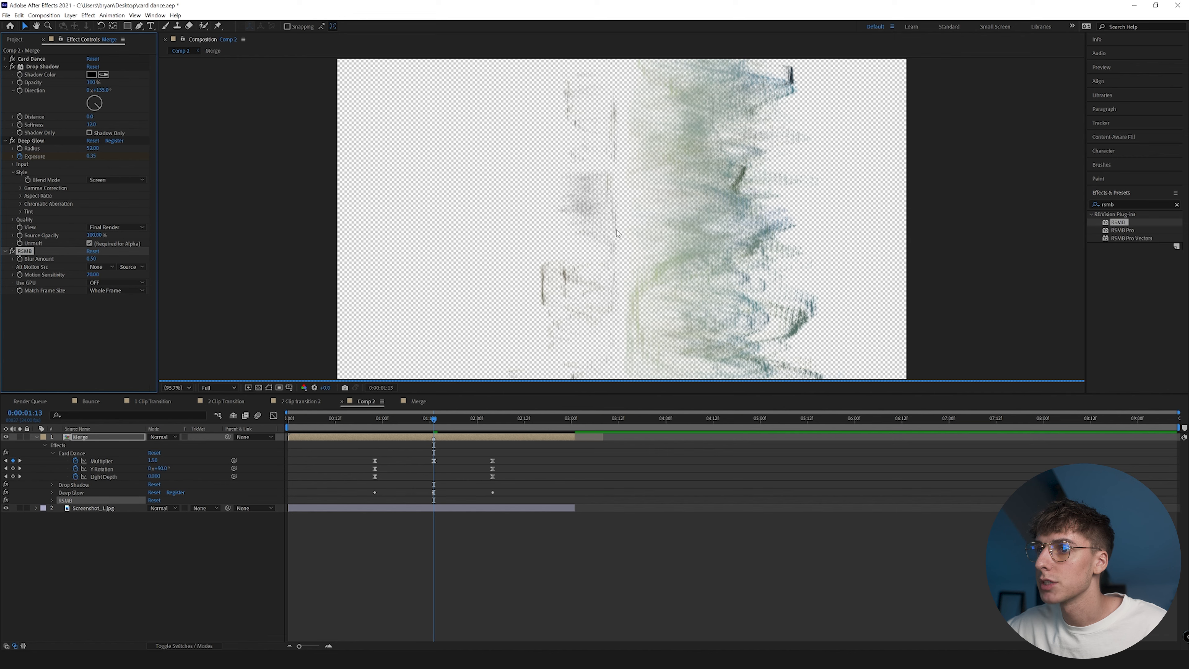
click(6, 67)
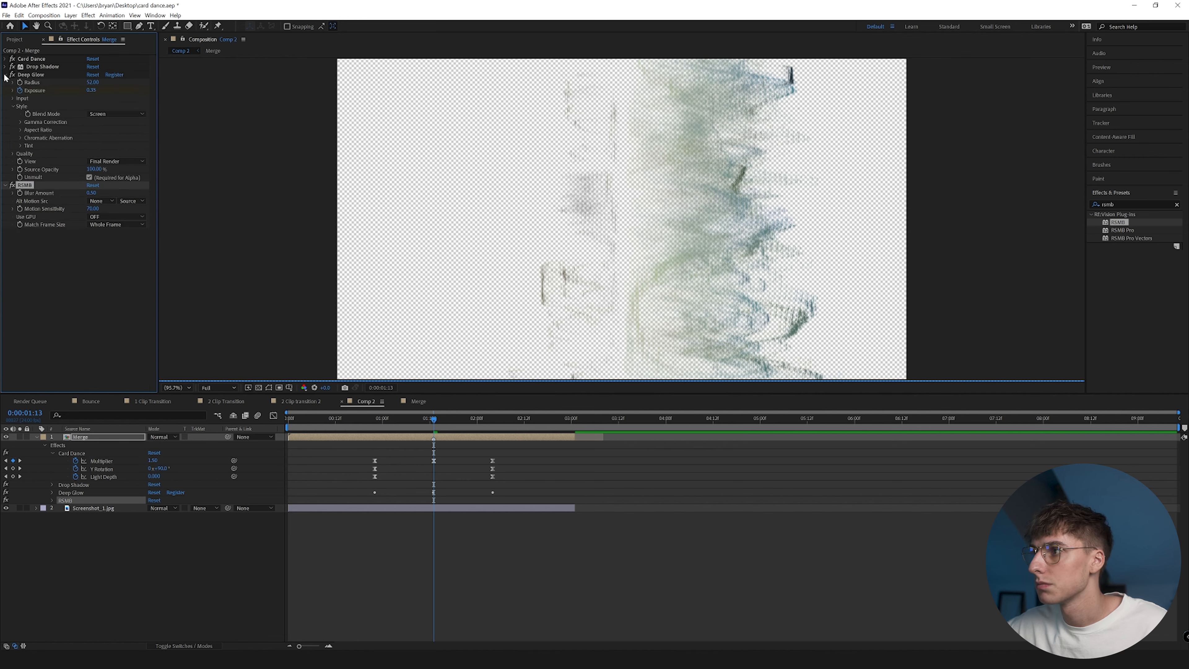
click(5, 74)
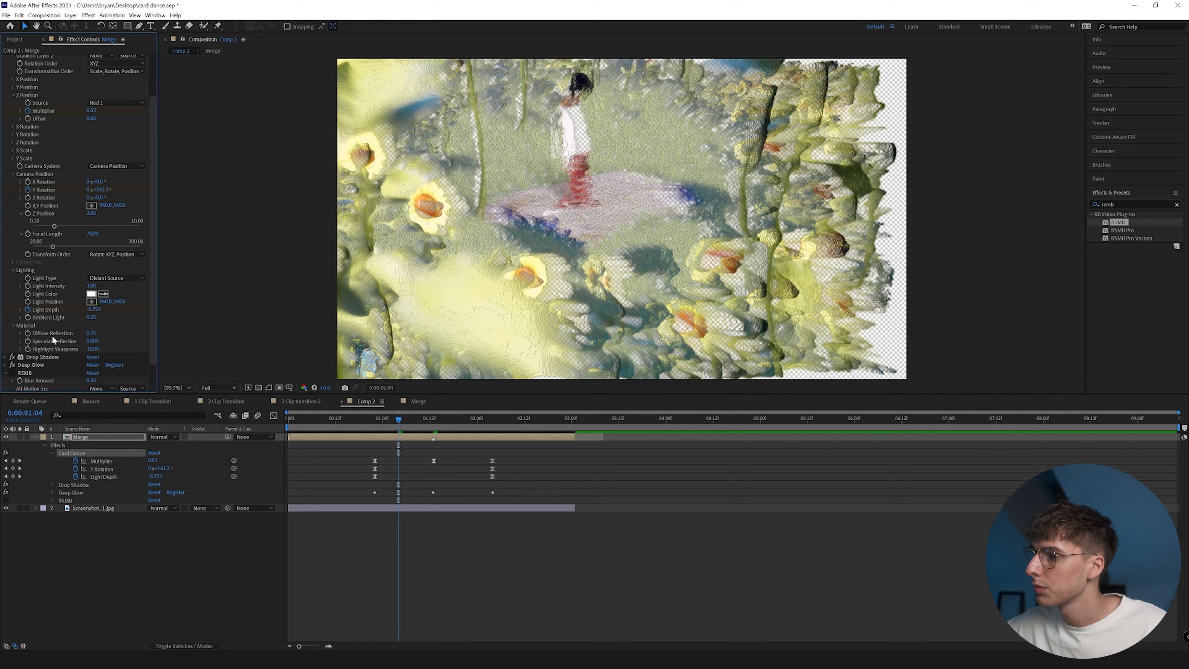
Step: Keyframe Card Dance's Diffuse Reflection at 1.10, Specular Reflection at 0.090 and Highlight Sharpness at about 13.7 at 0:00:01:13
click(392, 419)
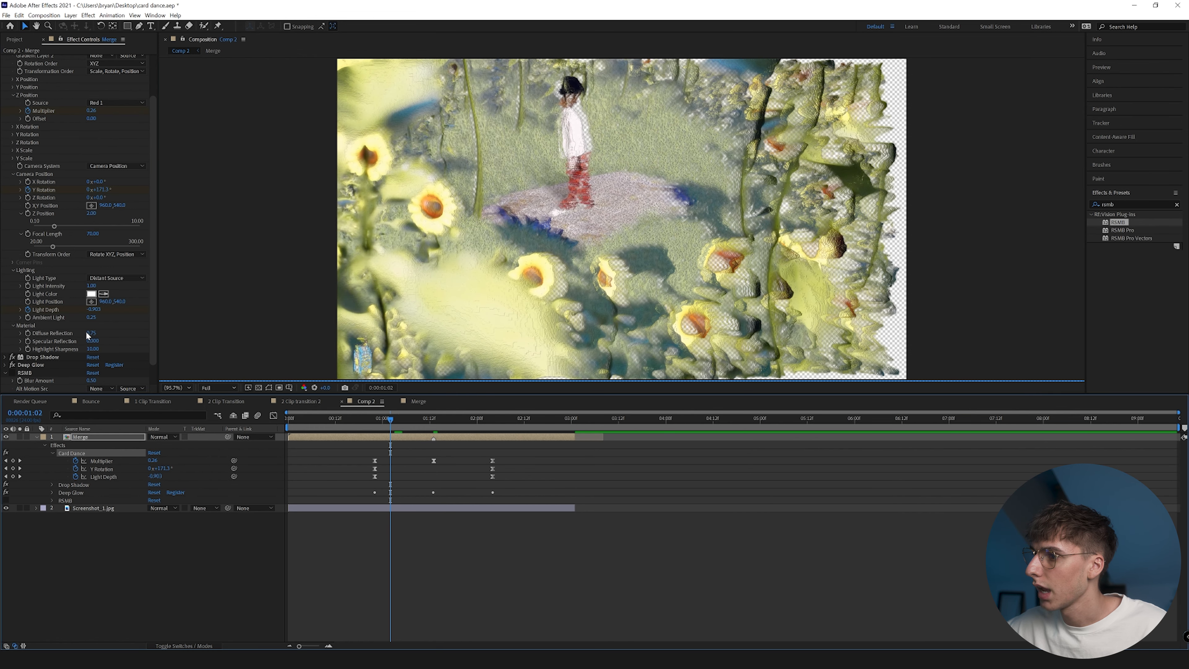
drag(90, 334, 101, 340)
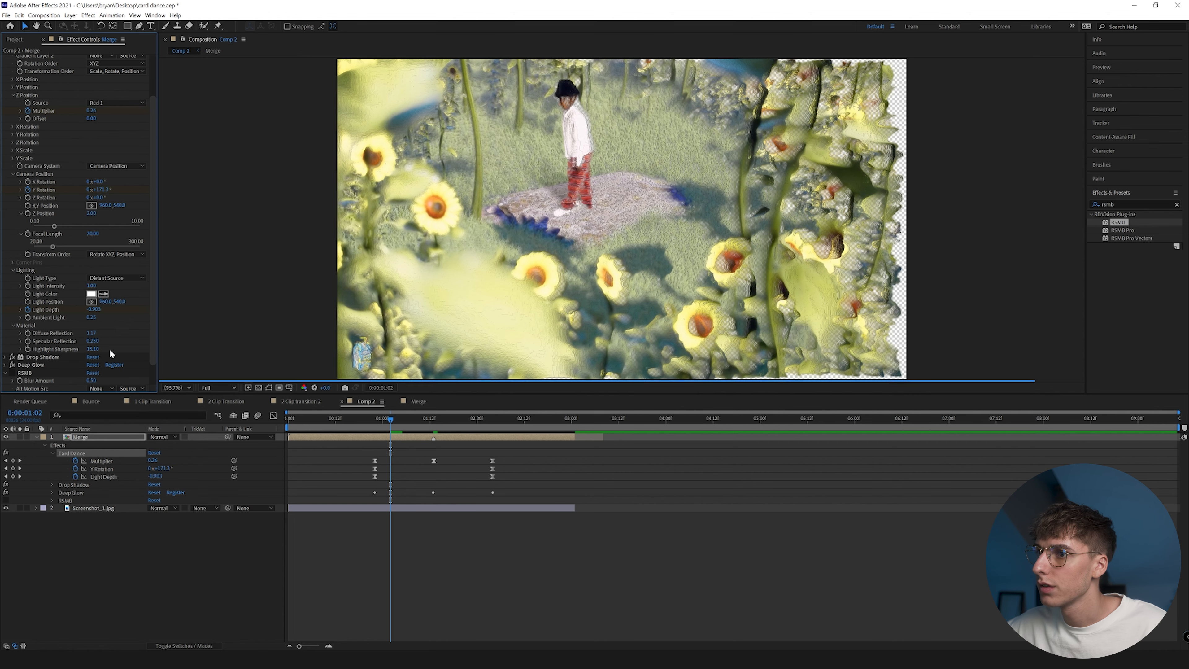
drag(97, 349, 93, 352)
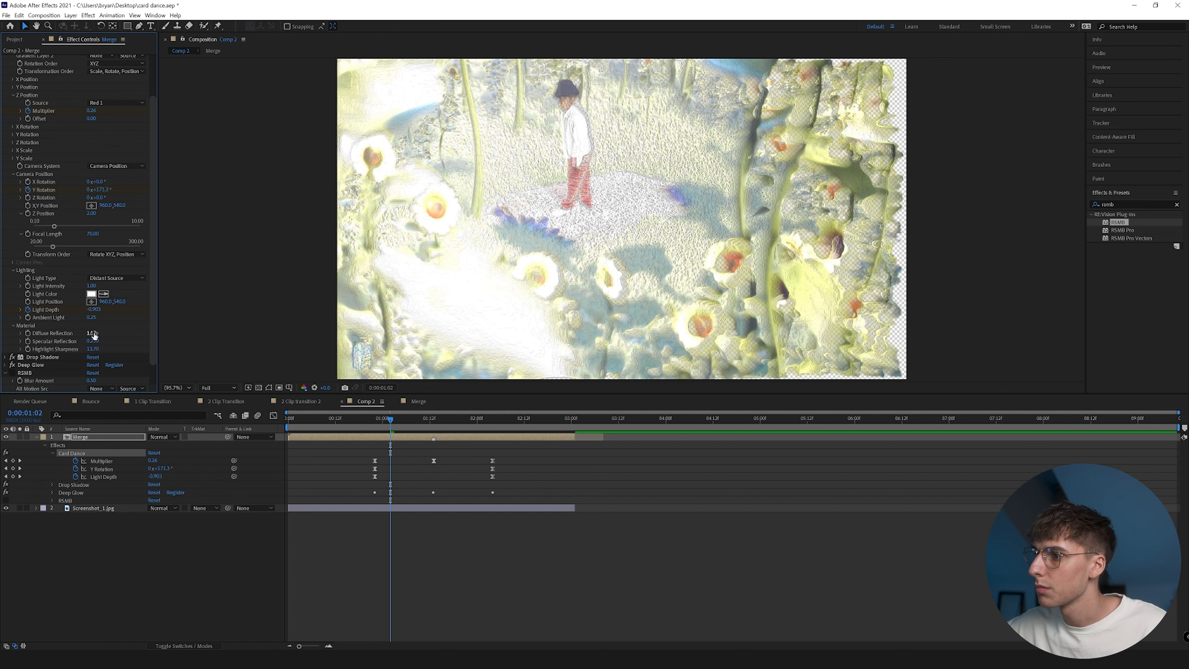
drag(92, 341, 90, 349)
key(space)
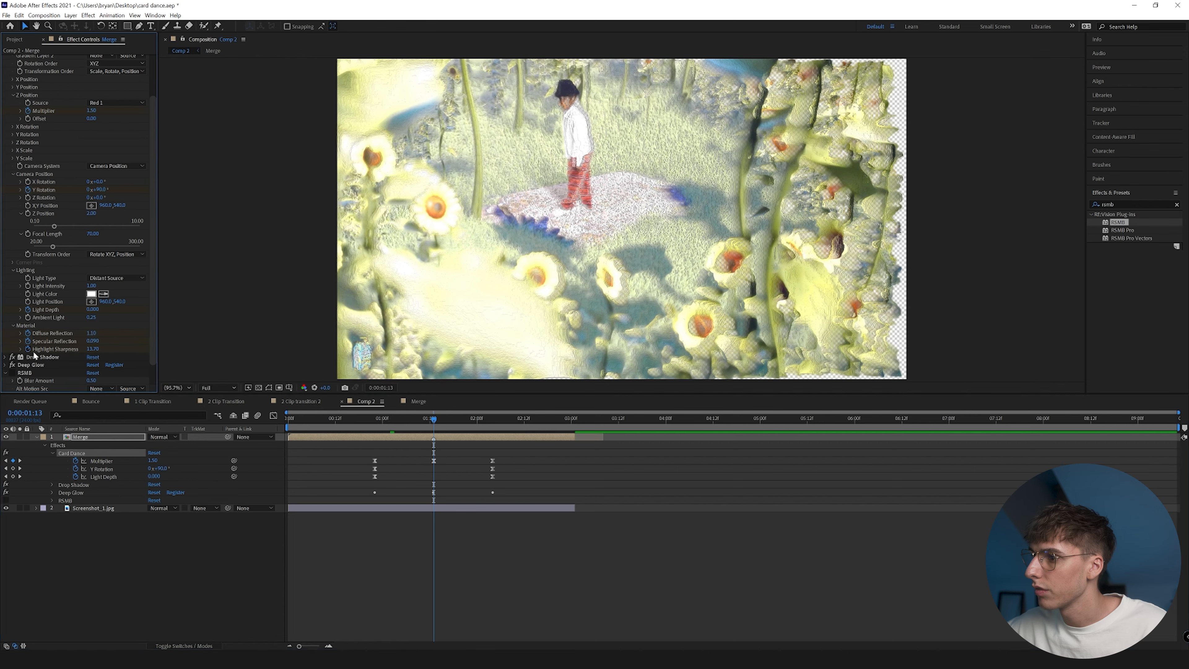
Step: Reset the three Card Dance Material values to their defaults with keyframes at 0:00:00:22 and 0:00:02:04
right_click(77, 357)
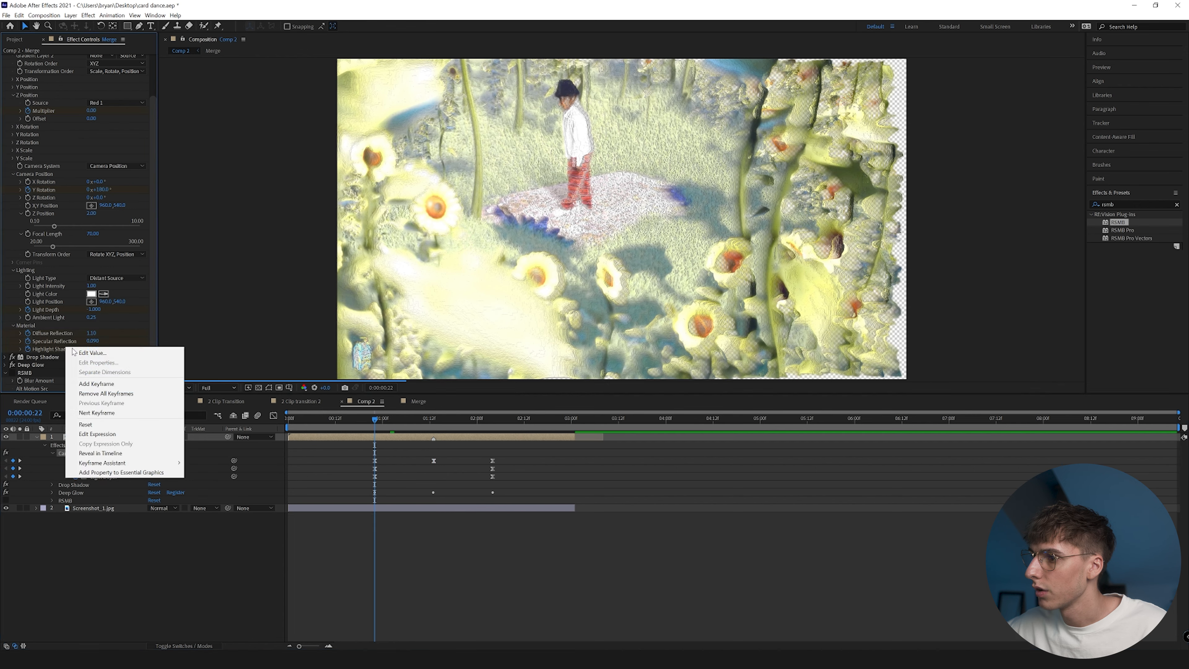
click(117, 424)
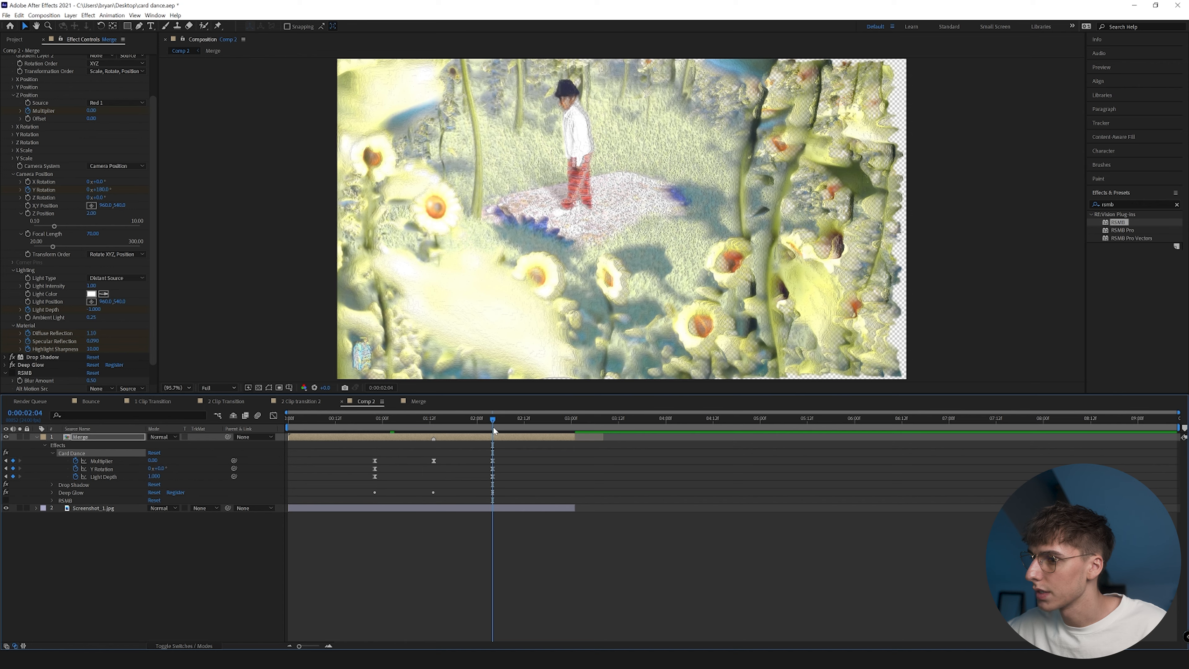
right_click(49, 333)
click(75, 363)
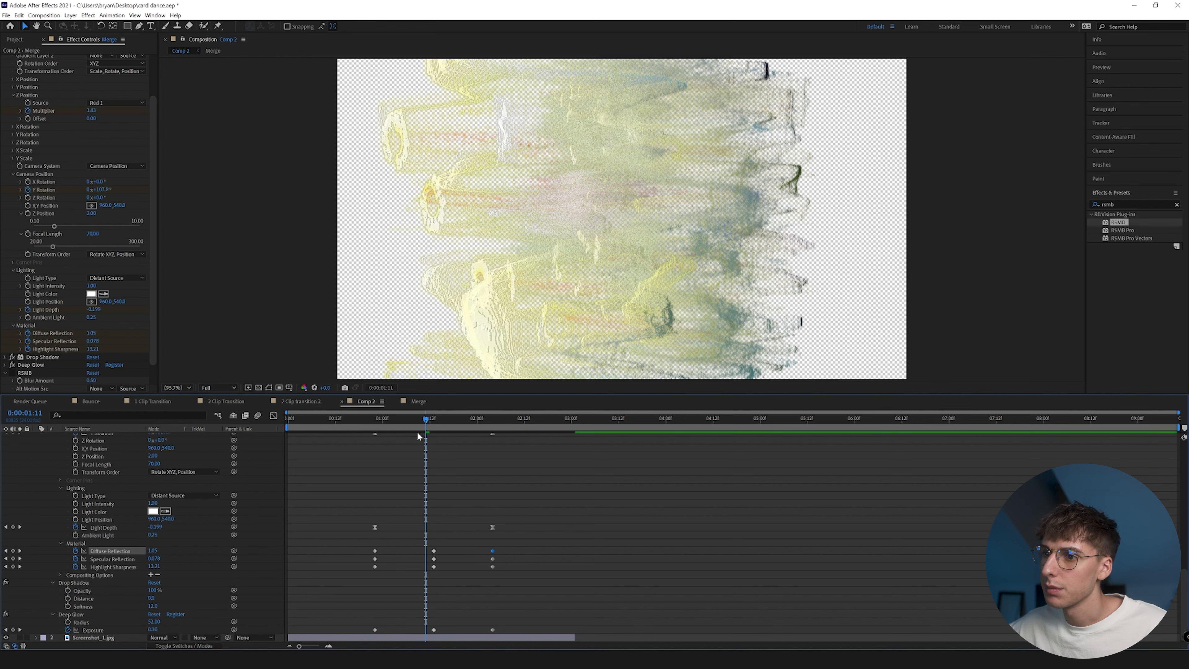
Step: Apply Easy Ease to the Diffuse Reflection, Specular Reflection and Highlight Sharpness keyframes and collapse the Merge layer's effect properties
drag(522, 550, 326, 593)
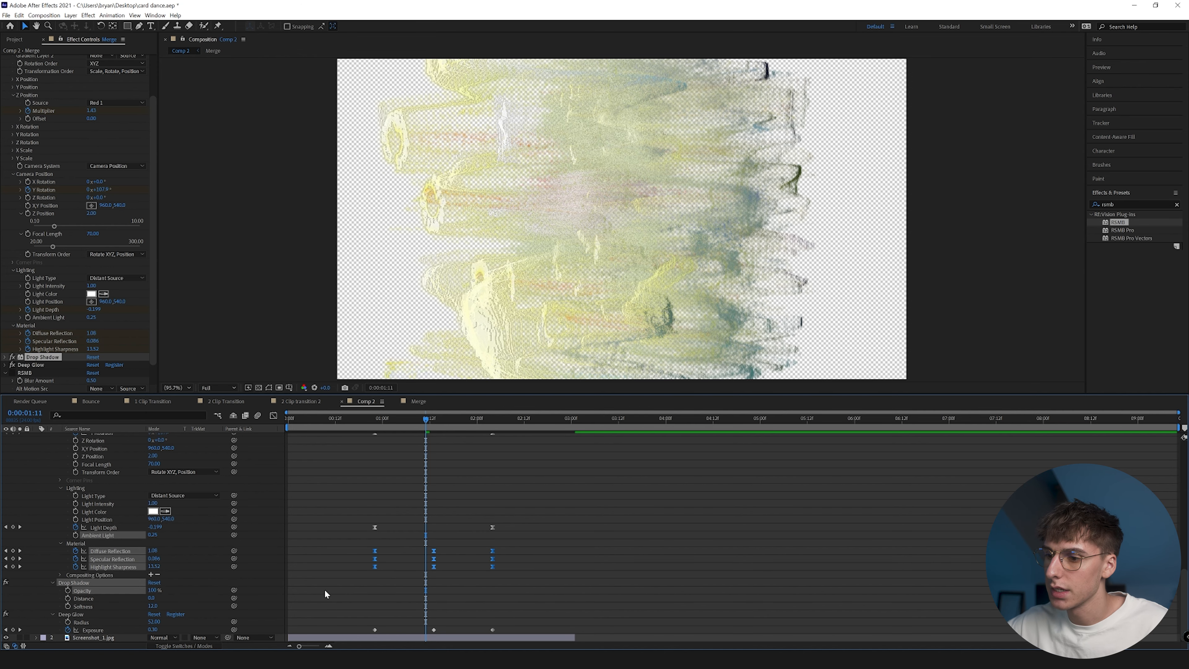
scroll(51, 539, up, 15)
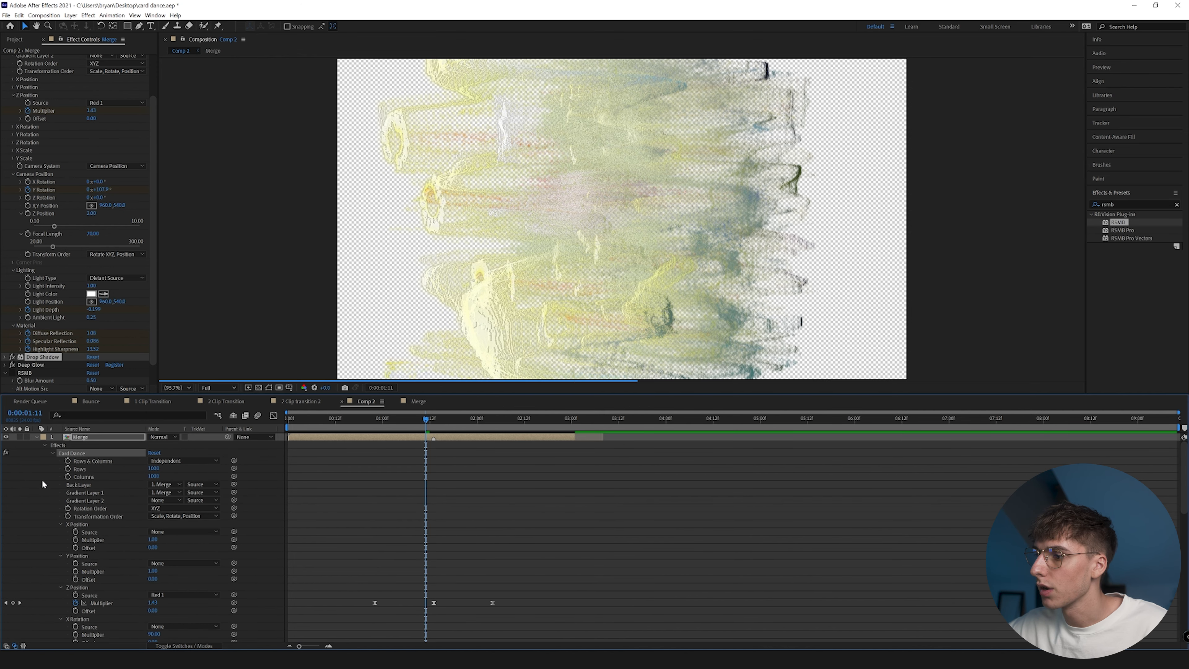
click(50, 452)
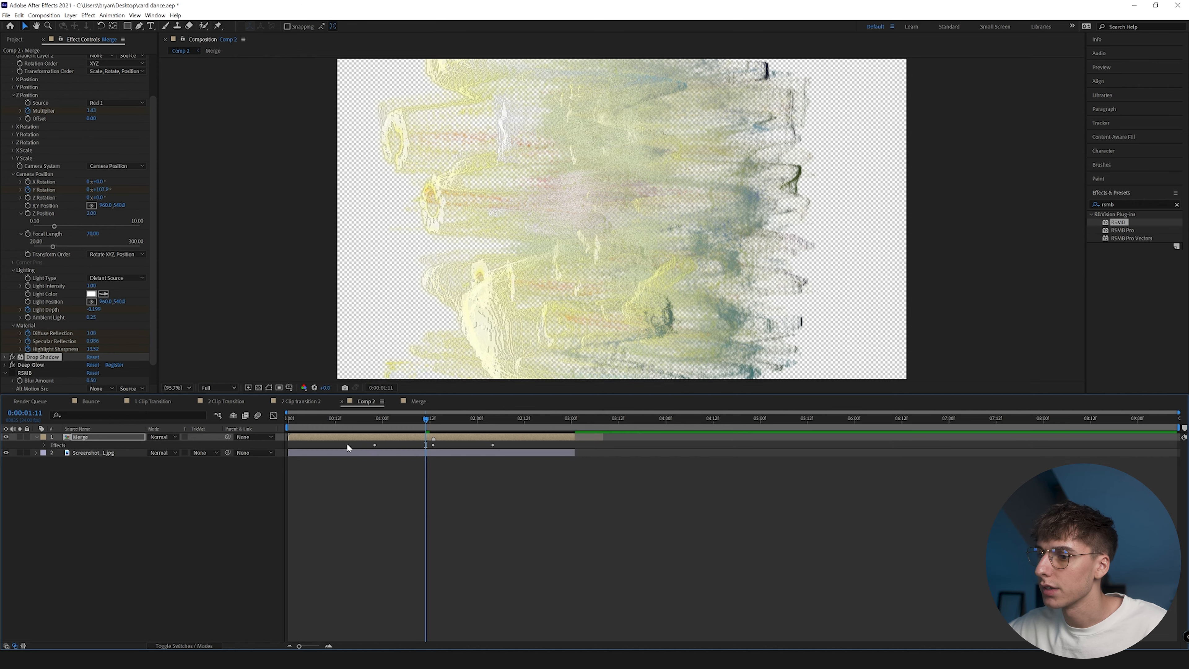
Step: Turn RSMB back on and end Comp 2's work area where the Merge clip ends, with the playhead at the start
click(418, 401)
click(366, 401)
drag(397, 418, 286, 420)
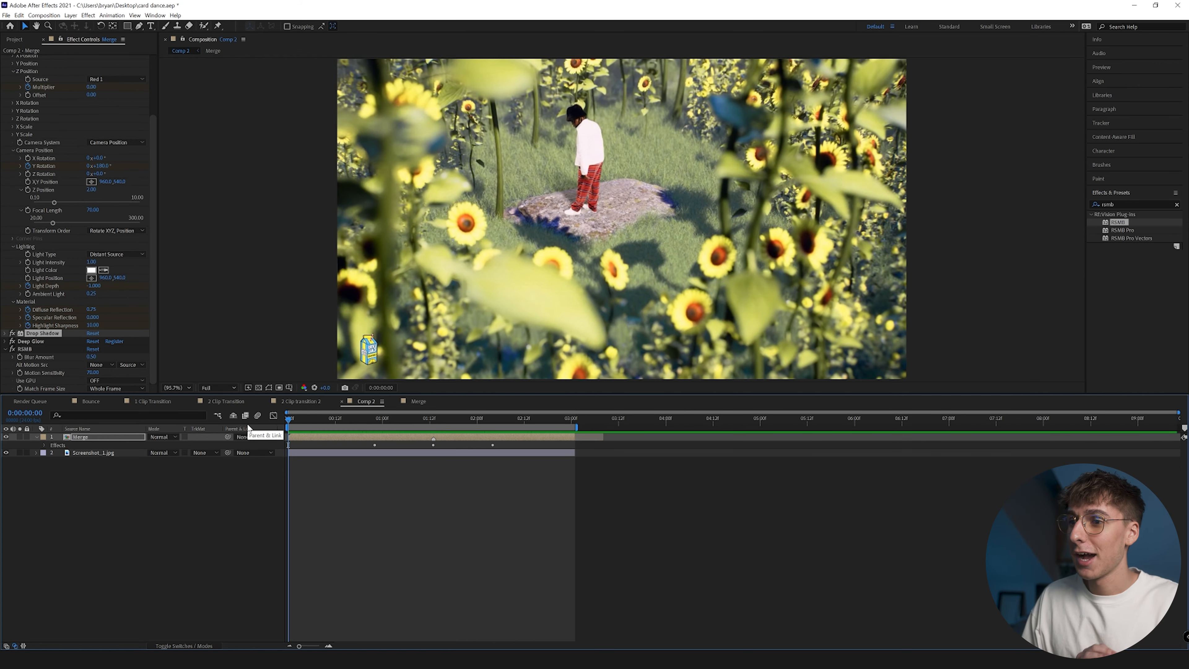
Step: Play the finished two-clip transition in Comp 2 from the start and replay it
key(space)
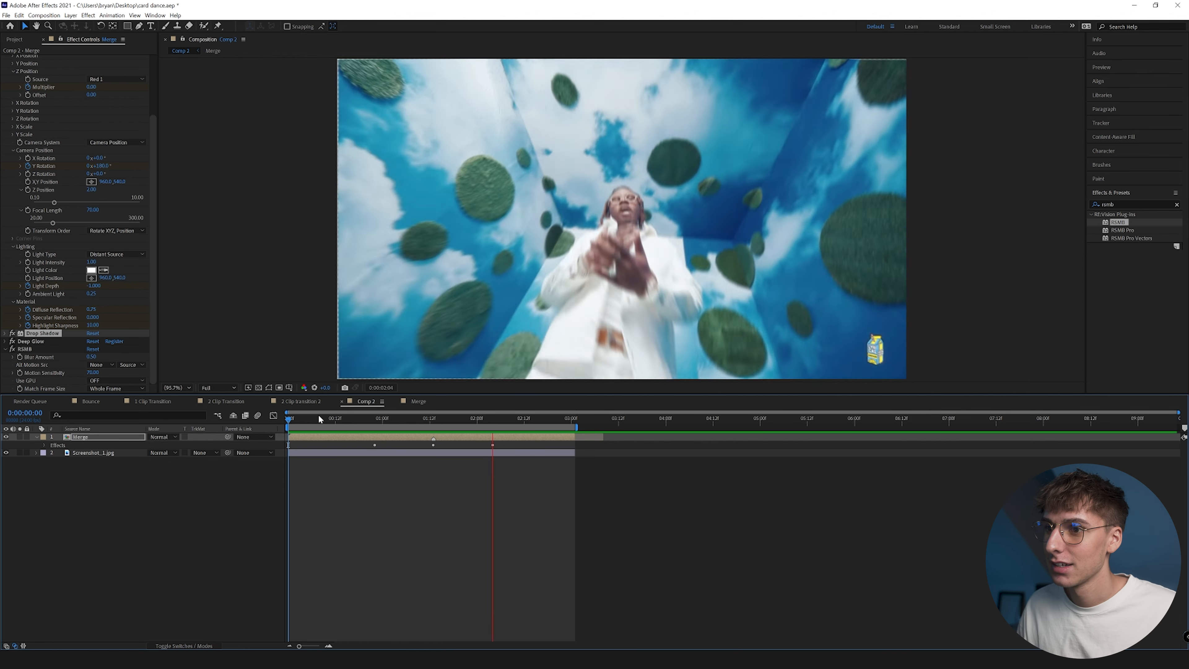
drag(318, 415, 249, 426)
key(space)
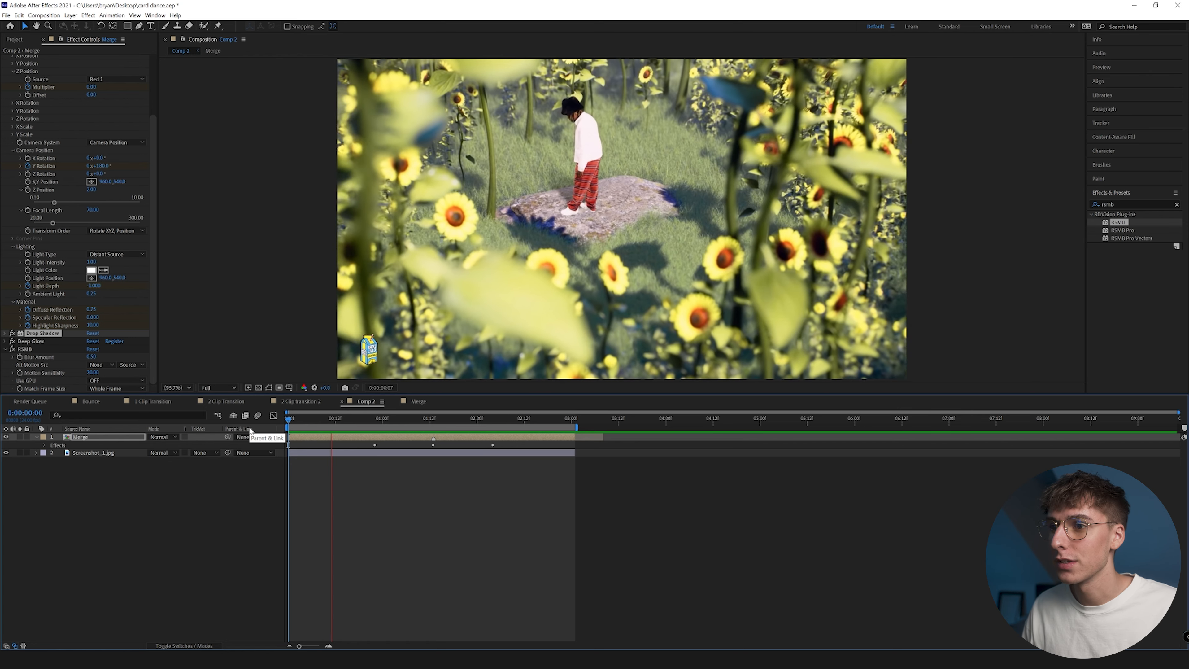